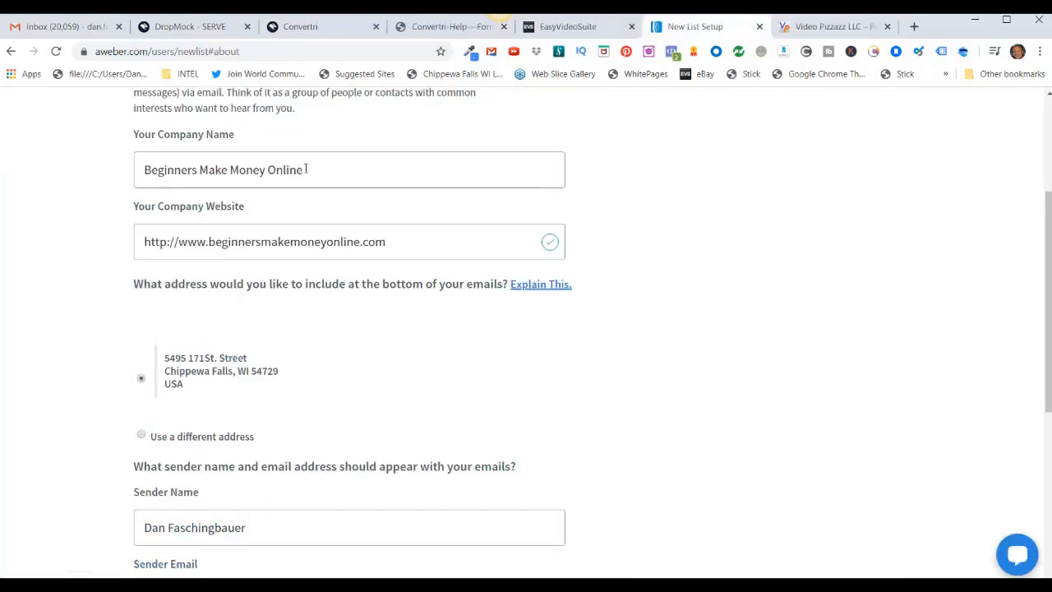
# Step: Replace the company name with Video Pizzazz LLC in the new list setup
pyautogui.click(308, 171)
pyautogui.press('BackSpace')
pyautogui.press('BackSpace')
pyautogui.press('BackSpace')
pyautogui.press('BackSpace')
pyautogui.press('BackSpace')
pyautogui.press('BackSpace')
pyautogui.press('BackSpace')
pyautogui.press('BackSpace')
pyautogui.press('BackSpace')
pyautogui.press('BackSpace')
pyautogui.press('BackSpace')
pyautogui.press('BackSpace')
pyautogui.press('BackSpace')
pyautogui.press('BackSpace')
pyautogui.press('BackSpace')
pyautogui.press('BackSpace')
pyautogui.press('BackSpace')
pyautogui.press('BackSpace')
pyautogui.press('BackSpace')
pyautogui.press('BackSpace')
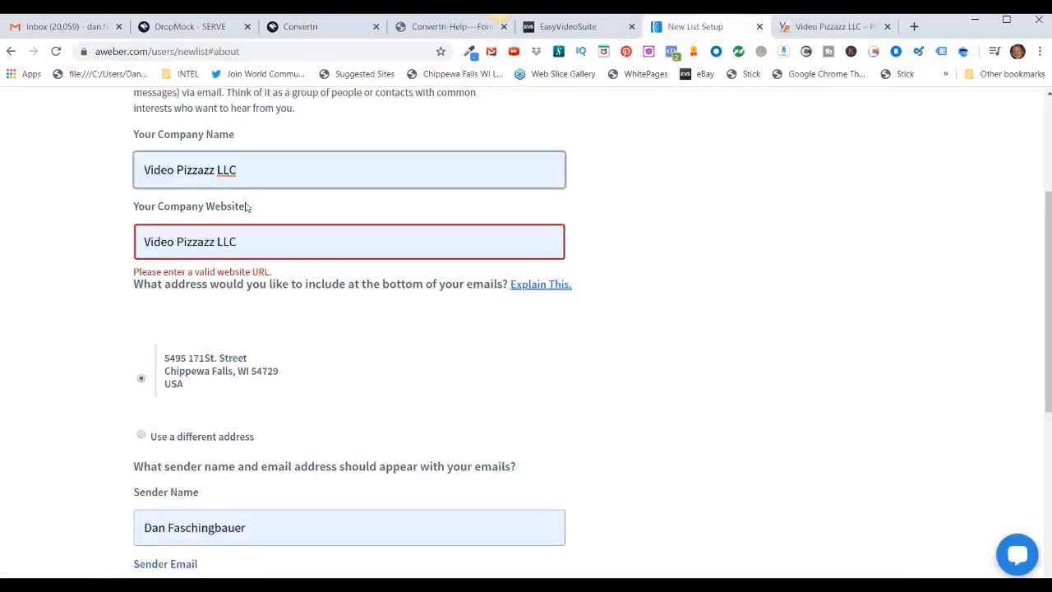
pyautogui.click(243, 242)
pyautogui.hotkey('ctrl', 'a')
pyautogui.write('https://www.videopizzazz.com/')
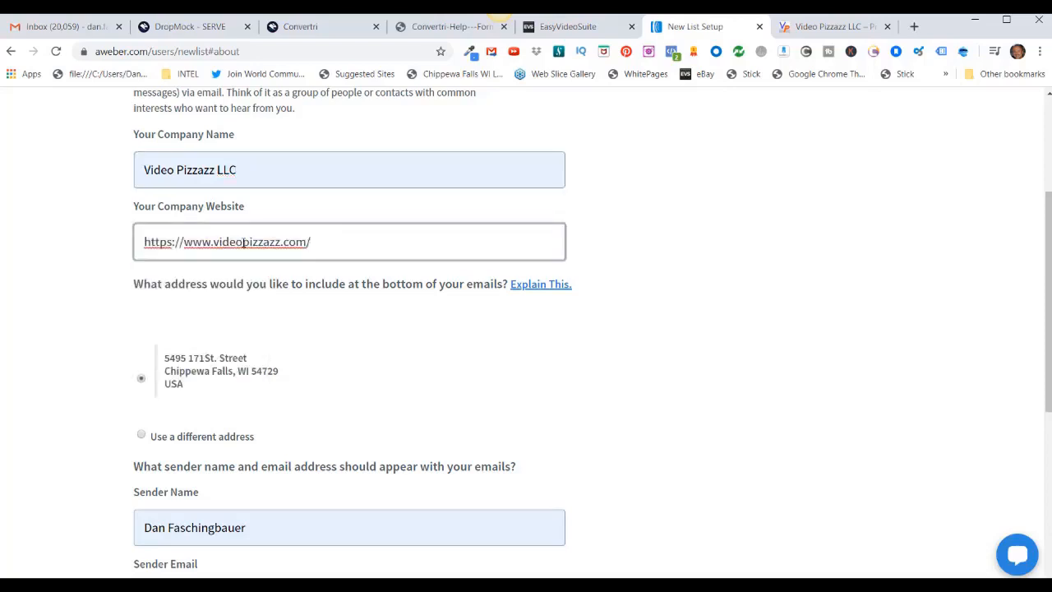
pyautogui.click(593, 559)
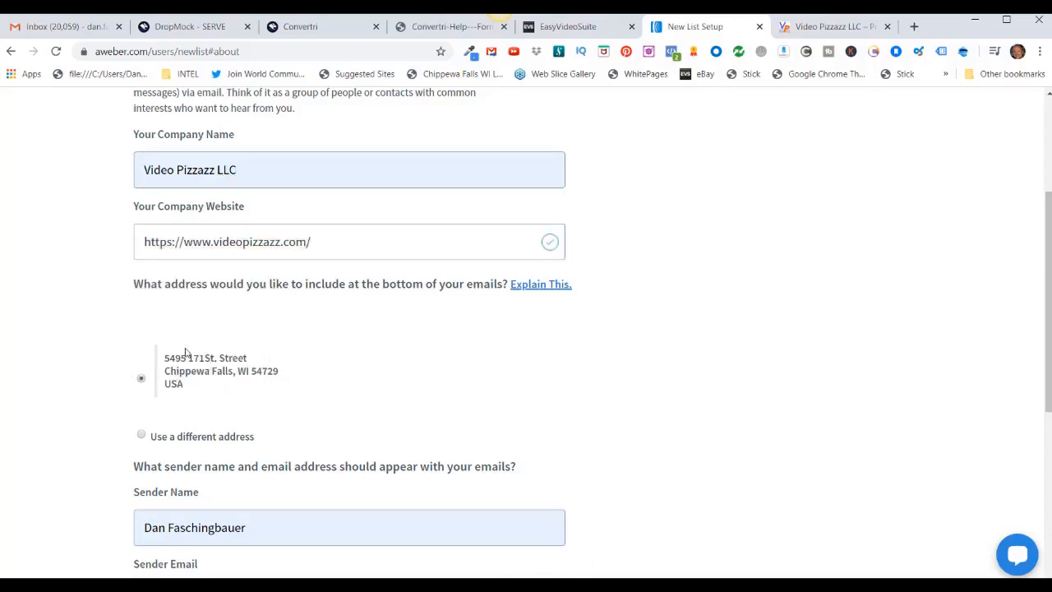
# Step: Choose the videopizzazz.com address as the list's sender email
pyautogui.scroll(-4, 386, 376)
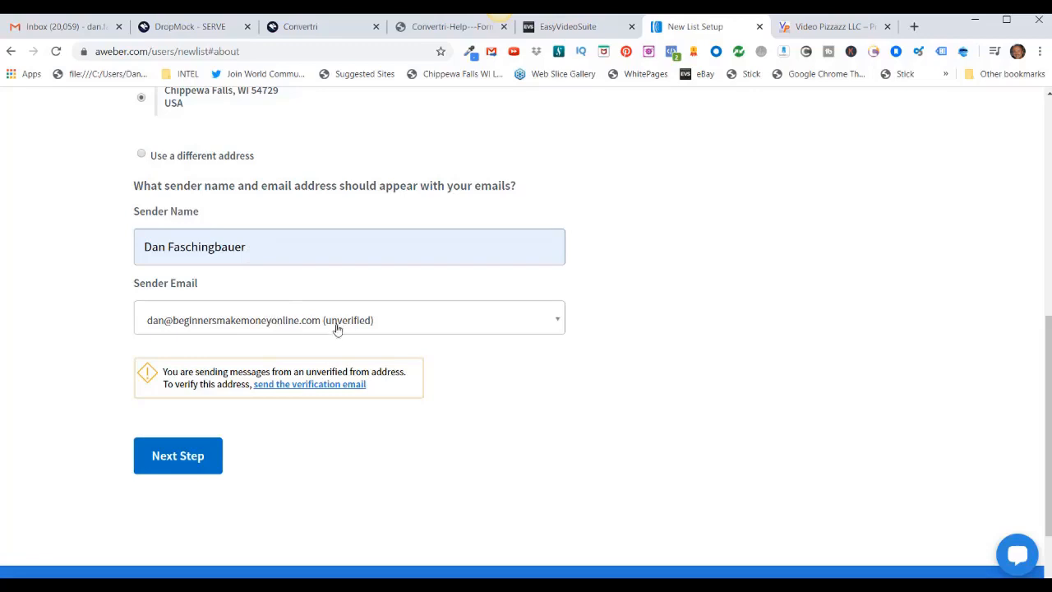
pyautogui.click(509, 319)
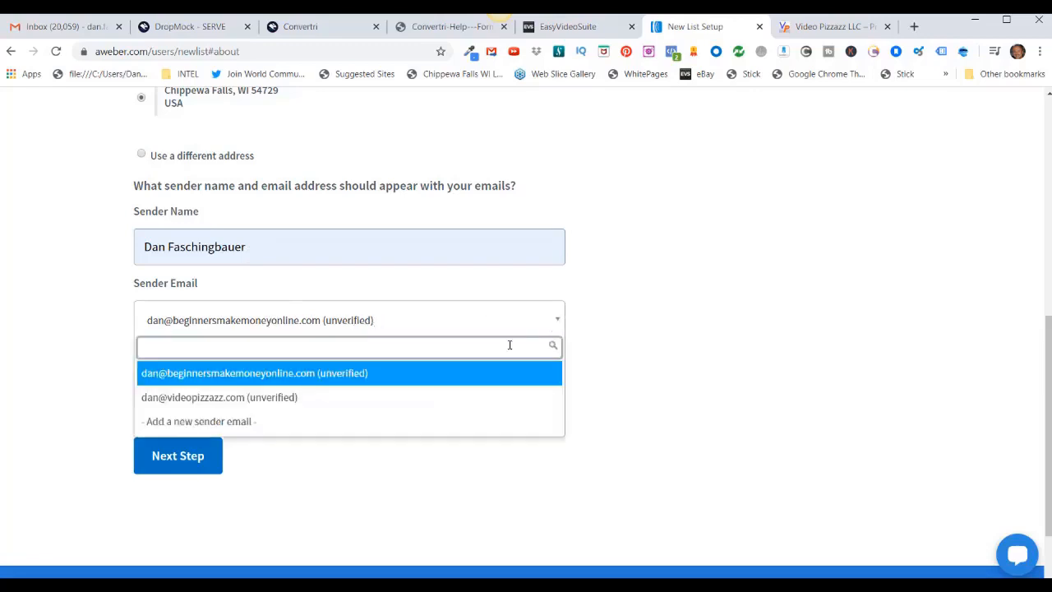
pyautogui.click(234, 399)
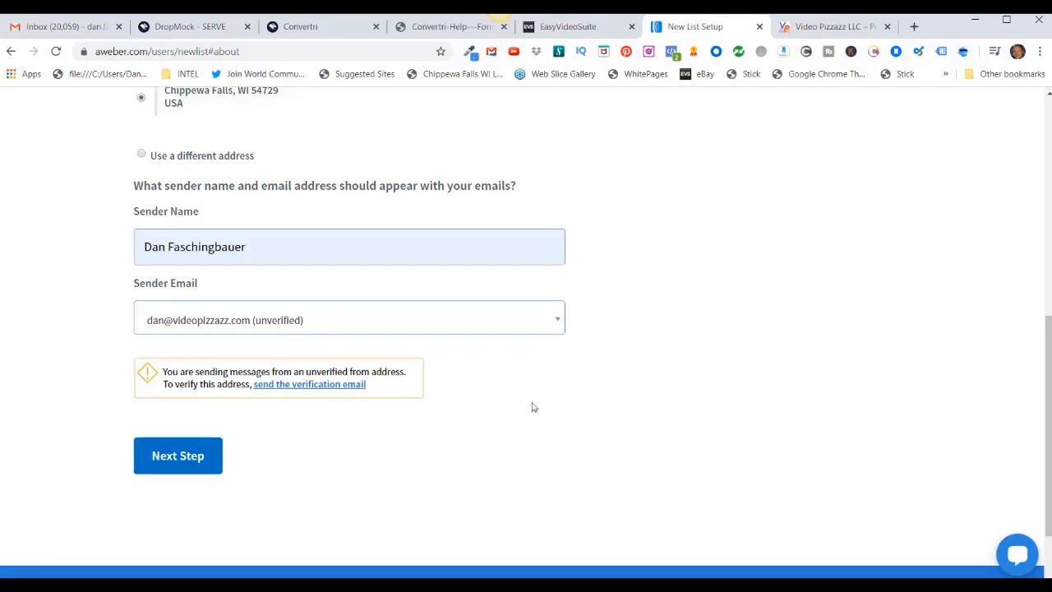
# Step: Send the verification email for the sender address, check the Gmail inbox for it, and continue to the list description
pyautogui.click(313, 384)
pyautogui.click(784, 309)
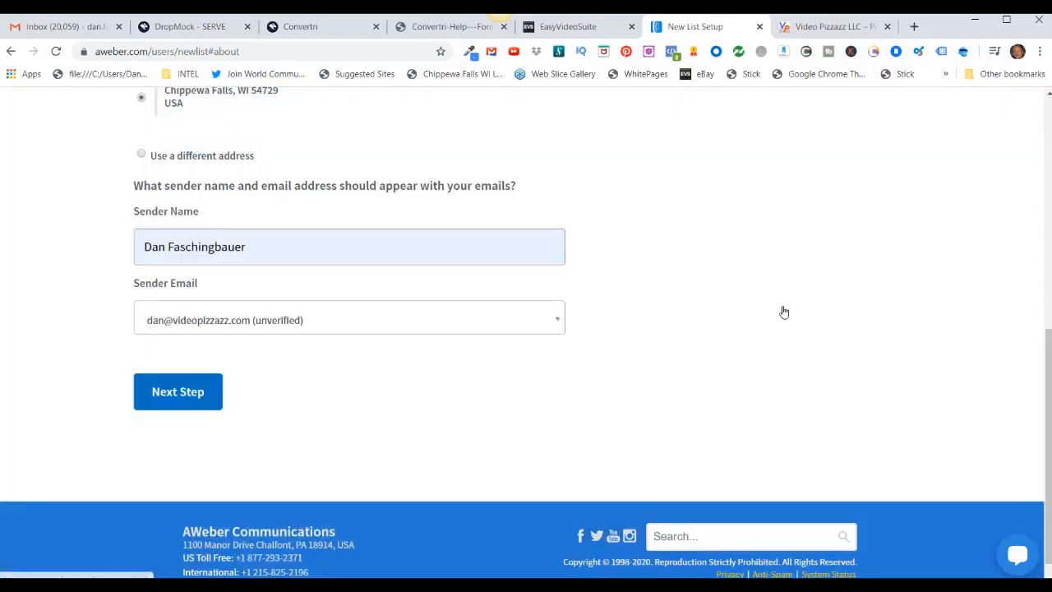
pyautogui.click(56, 26)
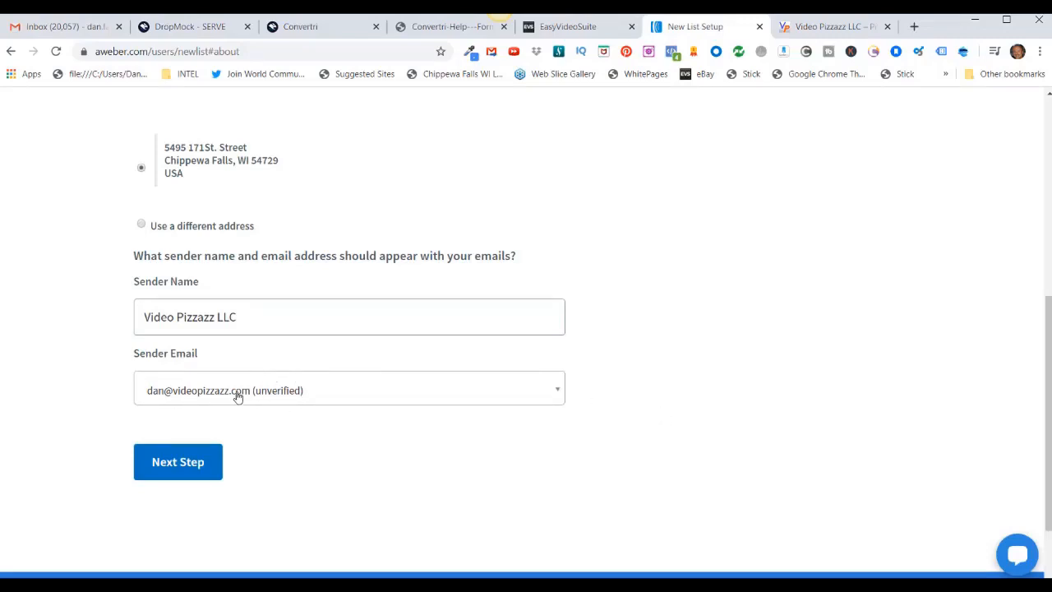
pyautogui.click(194, 465)
pyautogui.click(327, 331)
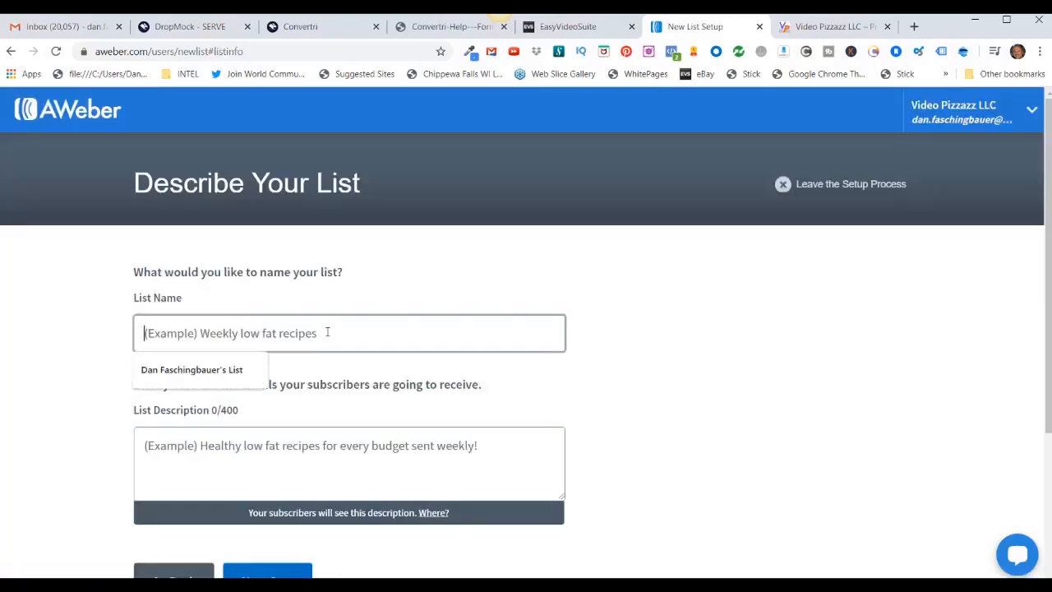
pyautogui.write('Chippewa Valley Businesses FREE')
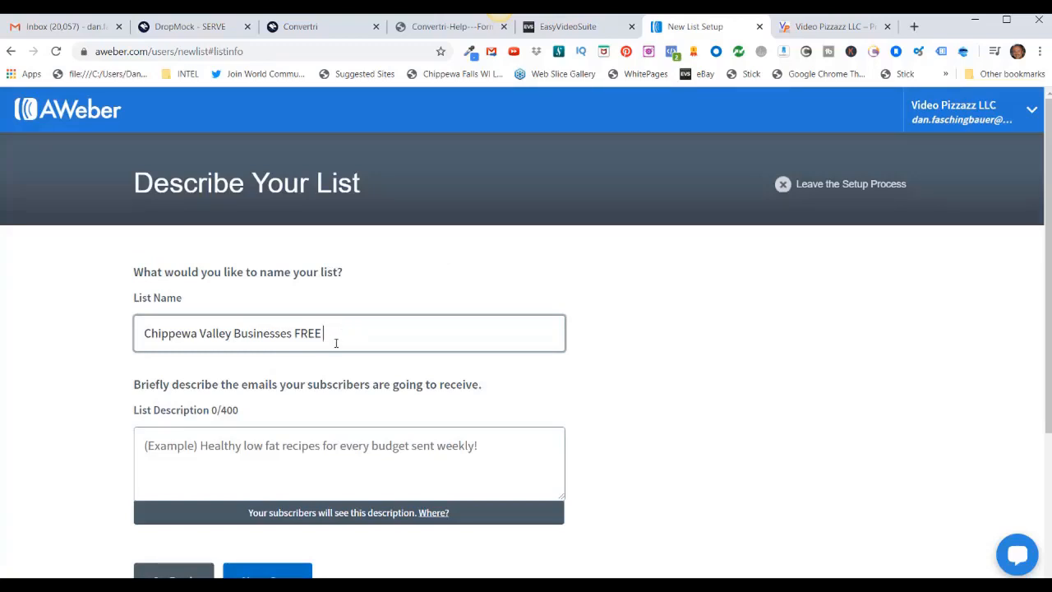
pyautogui.click(400, 402)
pyautogui.click(327, 333)
pyautogui.press('BackSpace')
pyautogui.press('BackSpace')
pyautogui.press('BackSpace')
pyautogui.press('BackSpace')
pyautogui.press('BackSpace')
pyautogui.press('BackSpace')
pyautogui.press('BackSpace')
pyautogui.press('BackSpace')
pyautogui.press('BackSpace')
pyautogui.press('BackSpace')
pyautogui.press('BackSpace')
pyautogui.press('BackSpace')
pyautogui.press('BackSpace')
pyautogui.press('BackSpace')
pyautogui.press('BackSpace')
pyautogui.press('BackSpace')
pyautogui.press('BackSpace')
pyautogui.press('BackSpace')
pyautogui.press('BackSpace')
pyautogui.press('BackSpace')
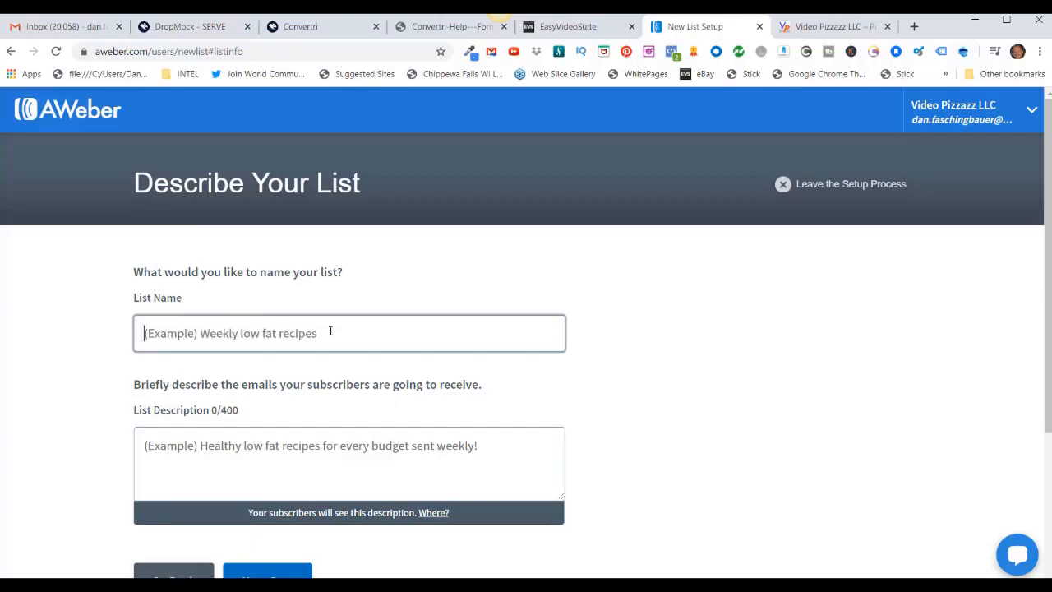
# Step: Name the list CV FREE Marketing Package and submit the description "Video Pizzazz is here to help you succeed with your marketing in 2020."
pyautogui.write('CV FREE Marketing Package')
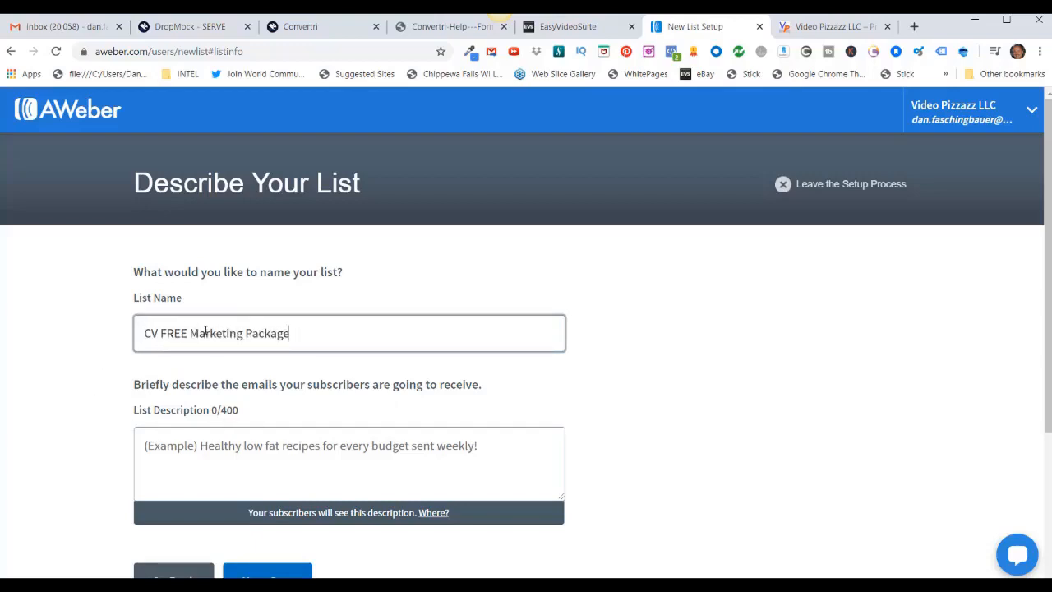
pyautogui.click(681, 418)
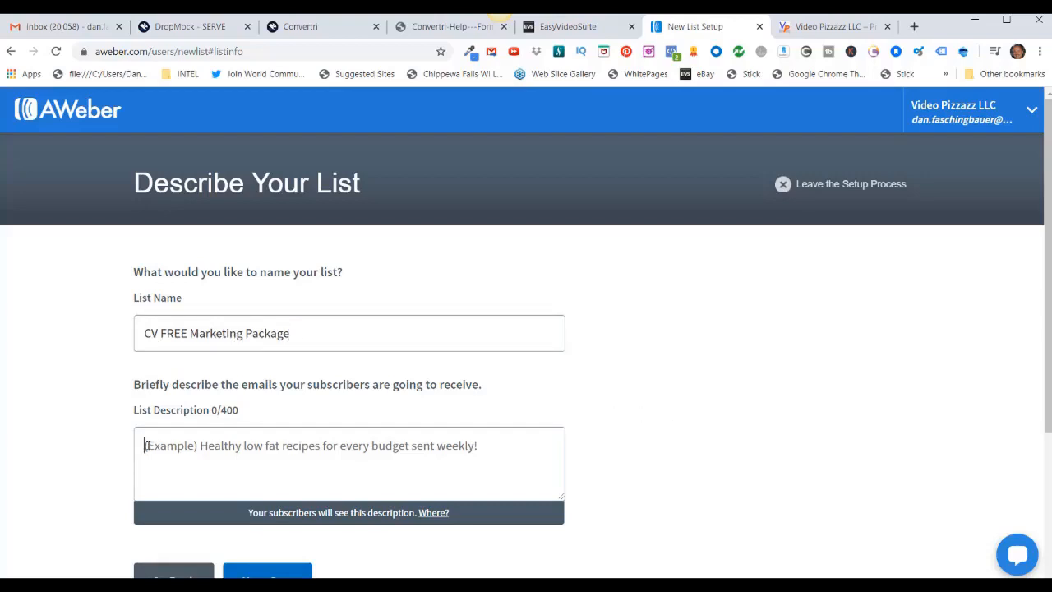
pyautogui.click(147, 445)
pyautogui.write('Video Pizzazz is here to help you succeed with your marketing in 2020.')
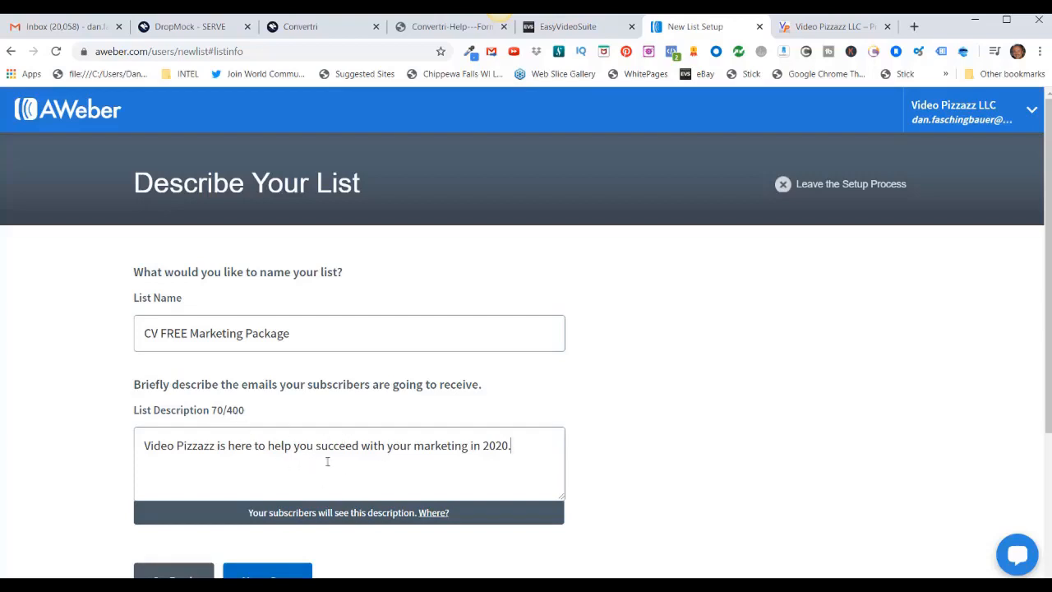
pyautogui.scroll(-2, 471, 471)
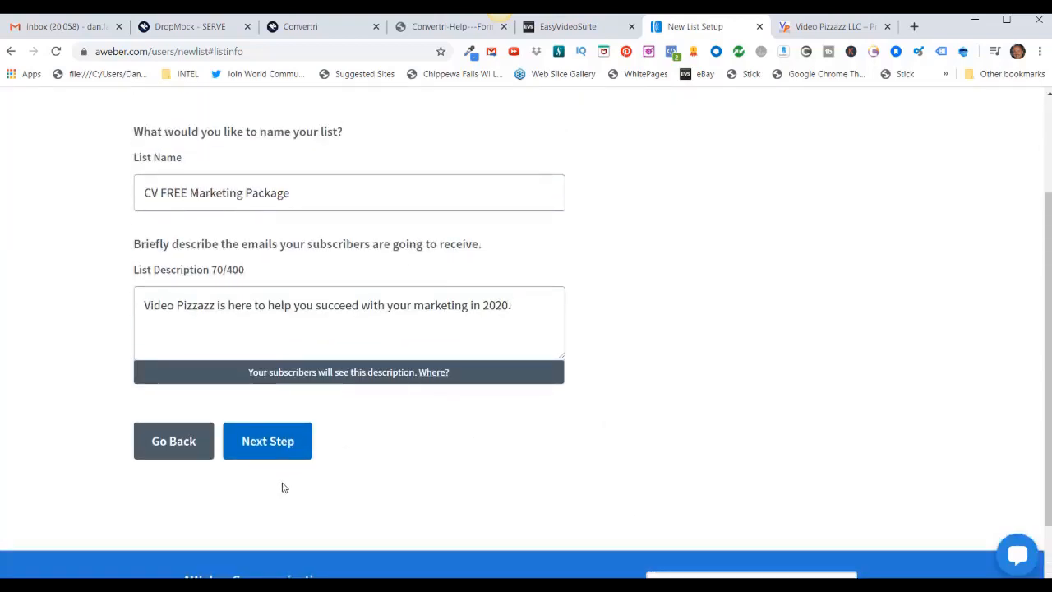
pyautogui.click(259, 444)
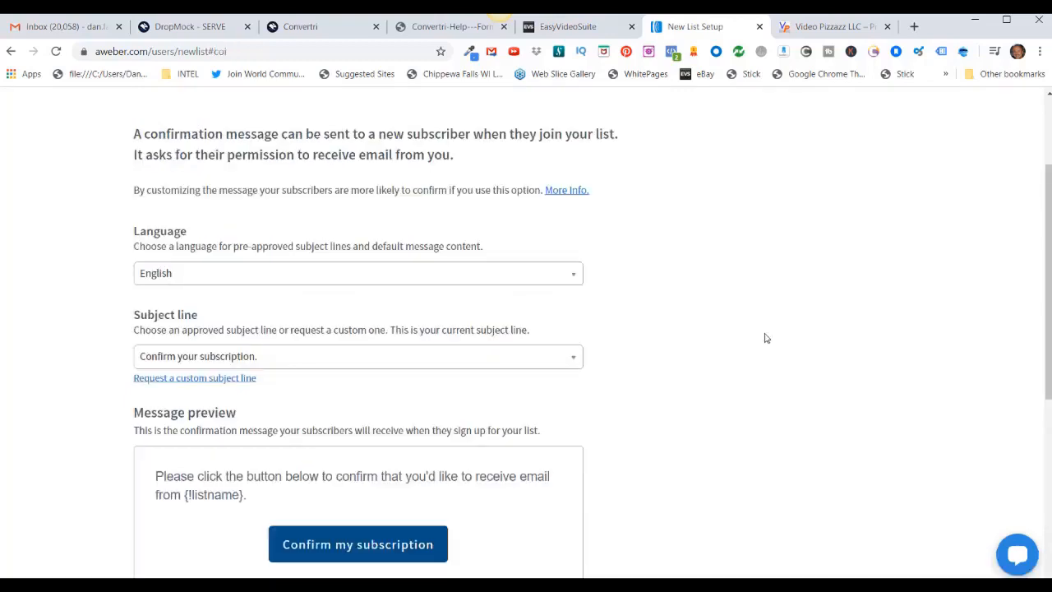
# Step: Approve the default English confirmation message with the subject "Confirm your subscription." and create the list
pyautogui.scroll(-3, 736, 347)
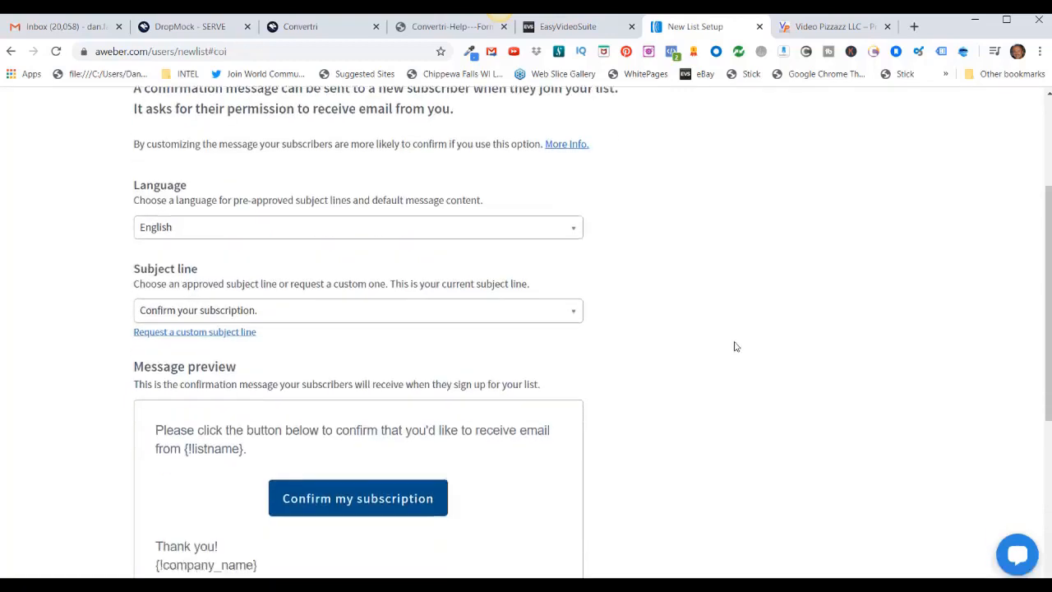
pyautogui.scroll(-1, 734, 346)
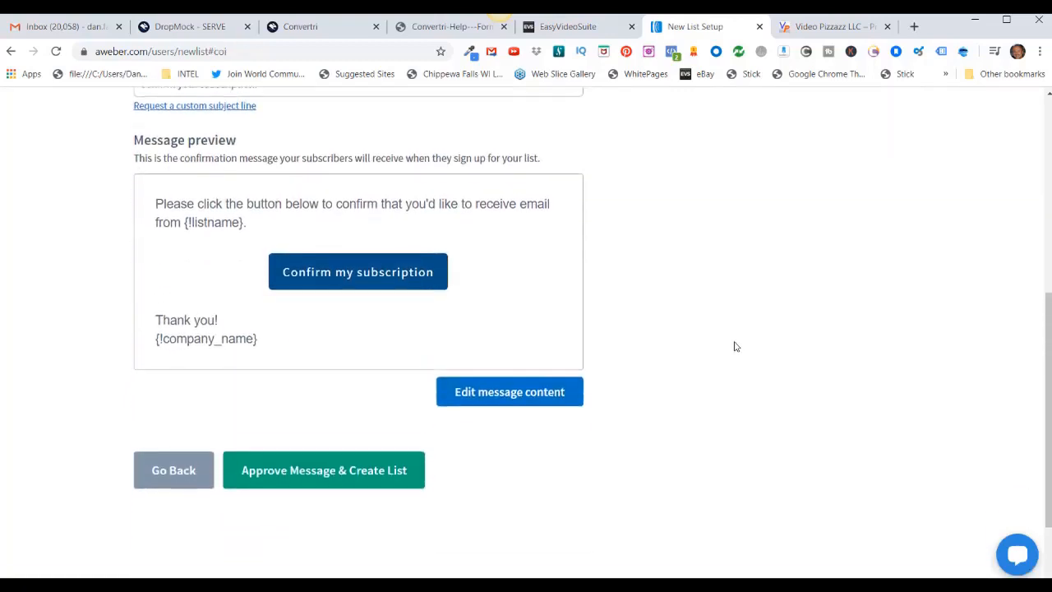
pyautogui.click(310, 462)
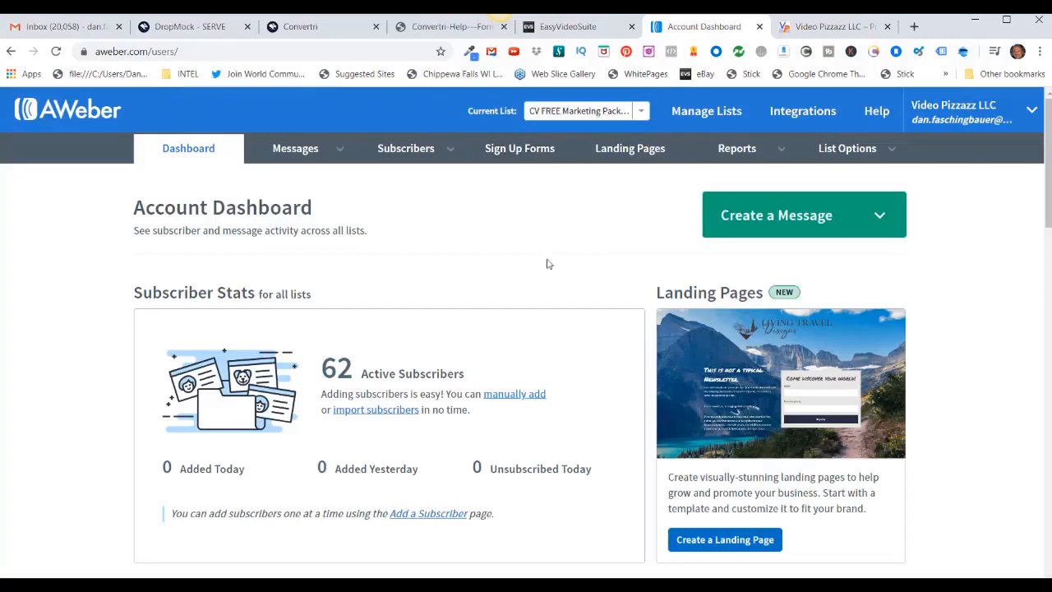
# Step: Check the lead form on the getafreevideo.com page and start a new AWeber sign up form for the CV FREE Marketing Package list
pyautogui.click(185, 26)
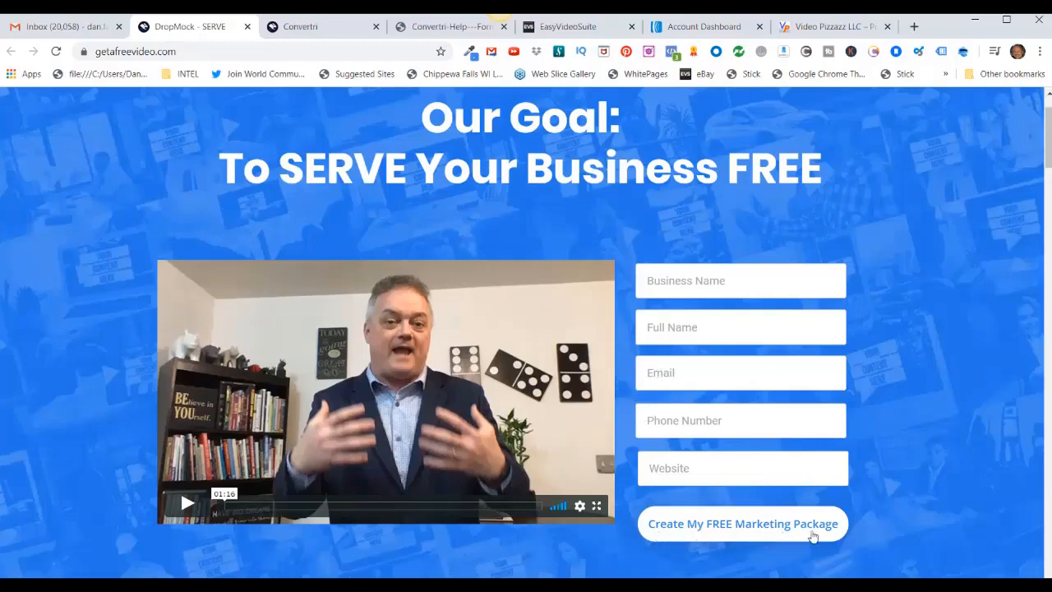
pyautogui.click(697, 27)
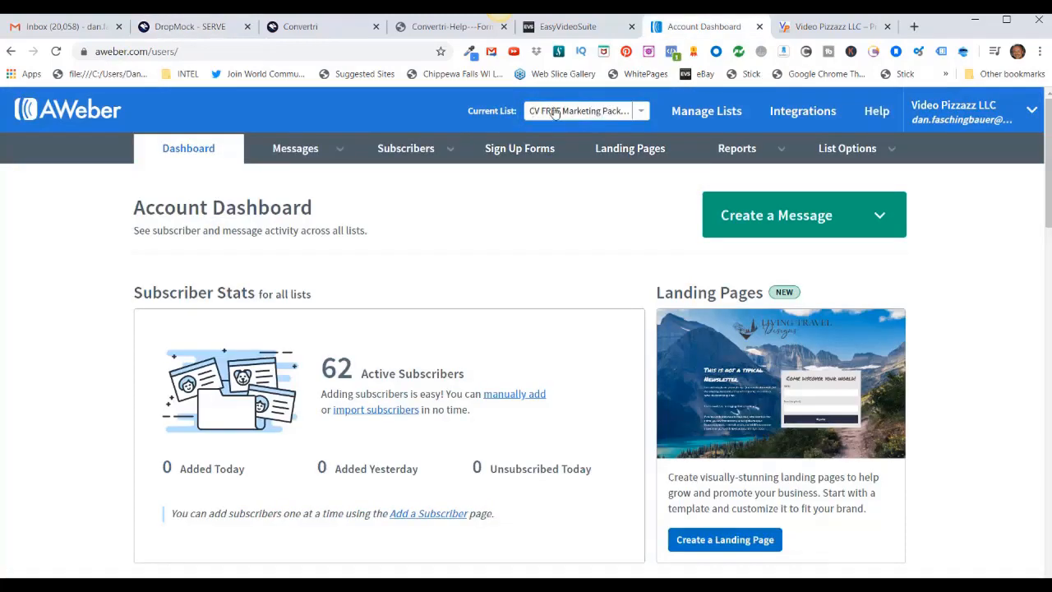
pyautogui.click(516, 152)
pyautogui.scroll(-2, 582, 190)
pyautogui.scroll(1, 279, 345)
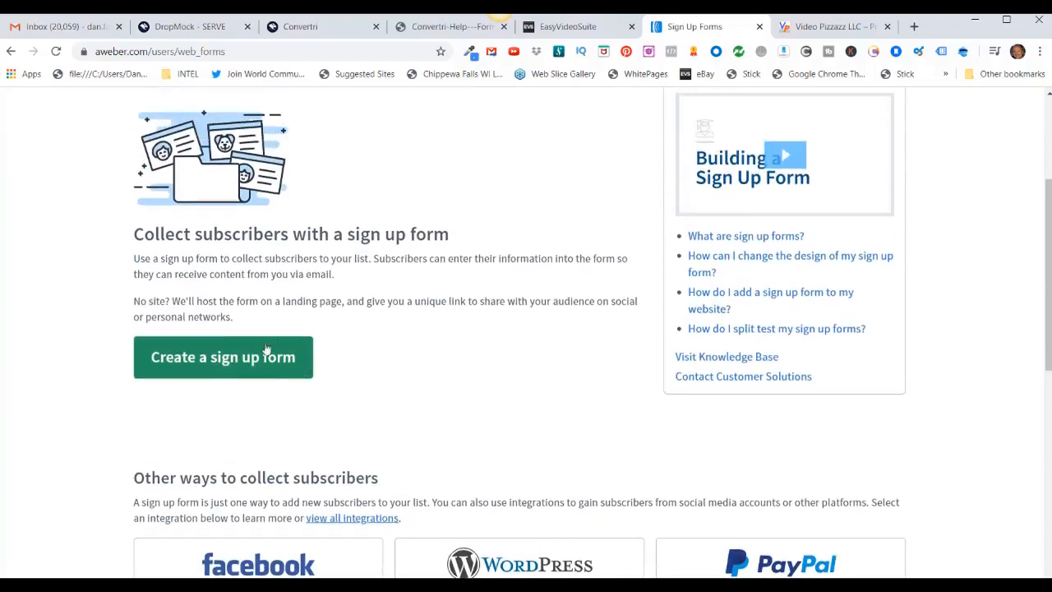
pyautogui.click(229, 359)
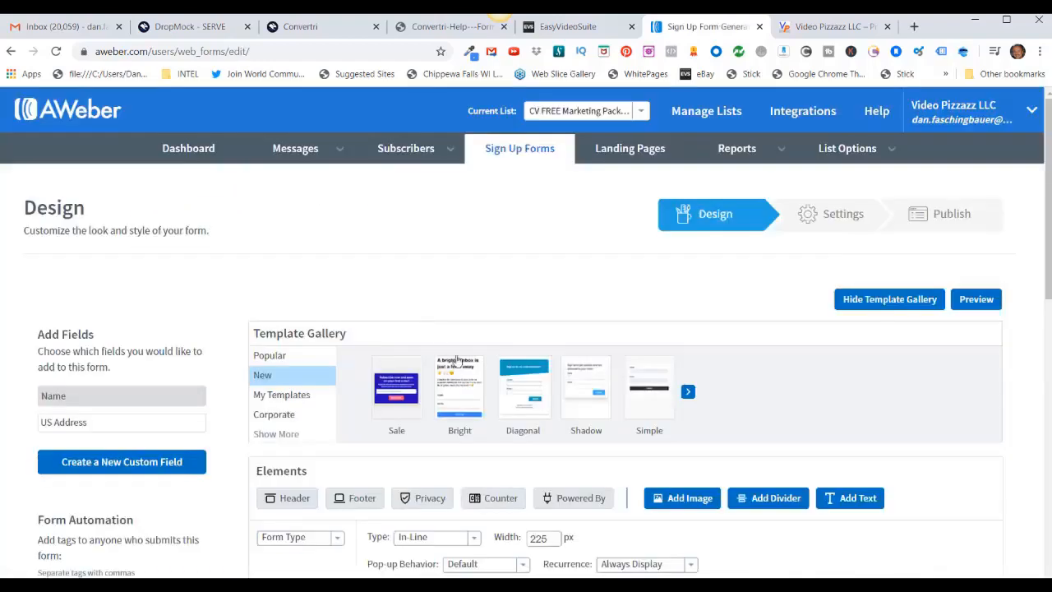
# Step: Compare the default fields of the new sign up form with the fields on the getafreevideo.com page
pyautogui.scroll(-1, 468, 374)
pyautogui.scroll(-4, 468, 374)
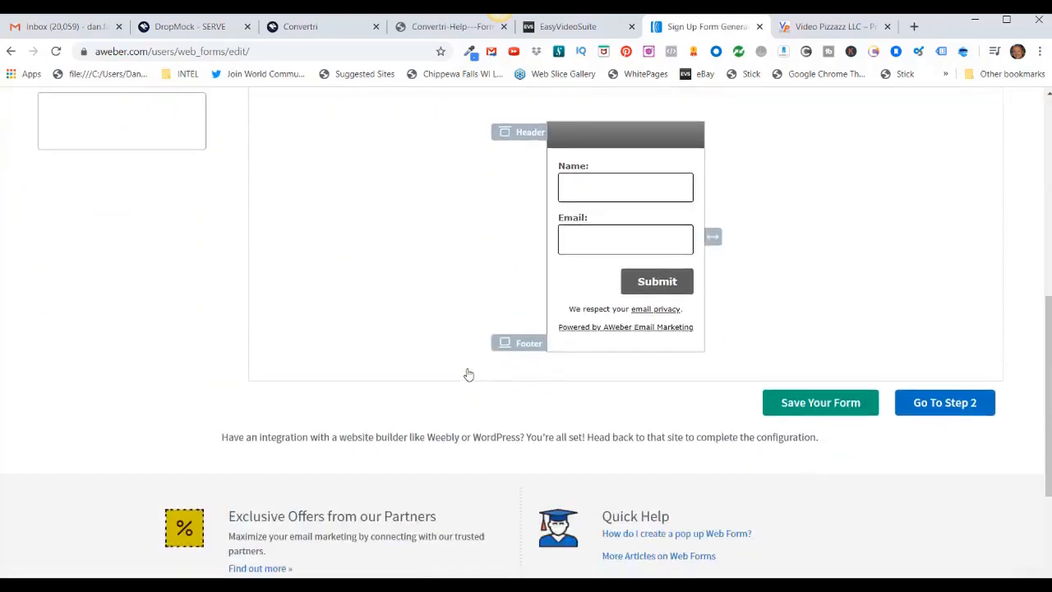
pyautogui.scroll(1, 468, 374)
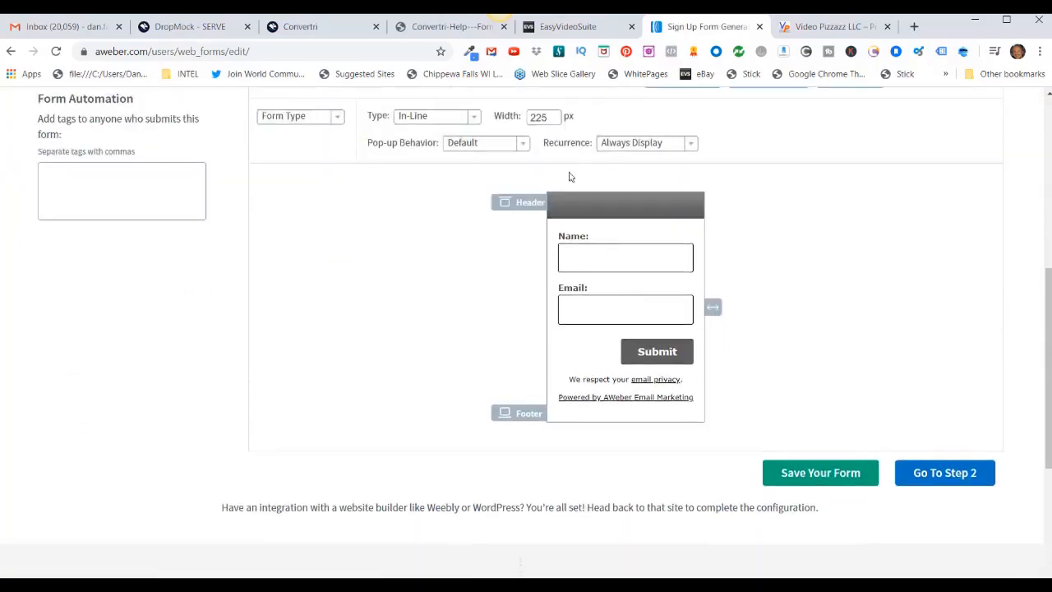
pyautogui.moveTo(580, 238)
pyautogui.hotkey('ctrl', '2')
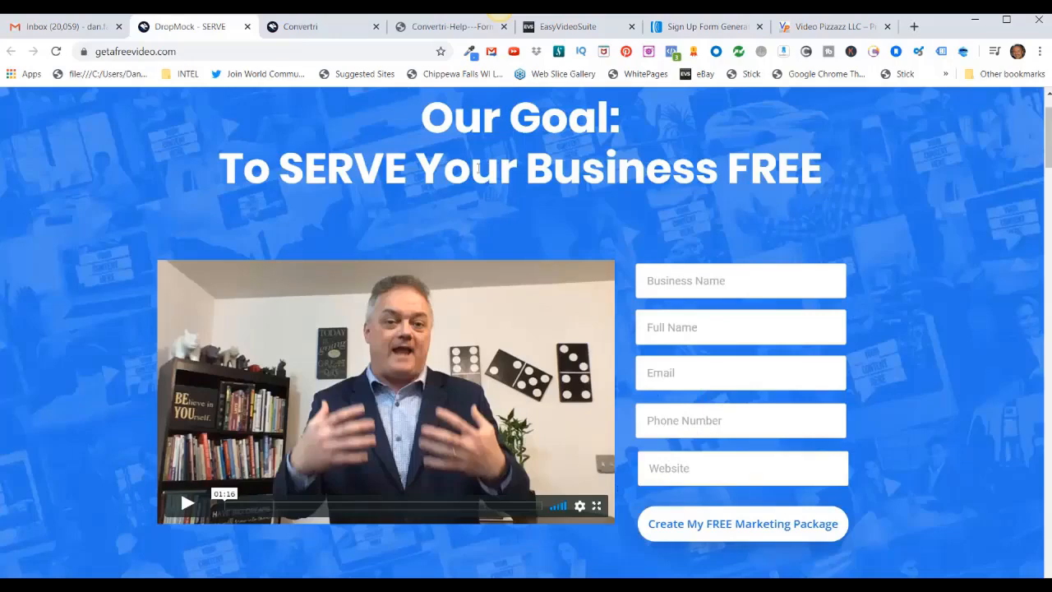
pyautogui.hotkey('ctrl', '6')
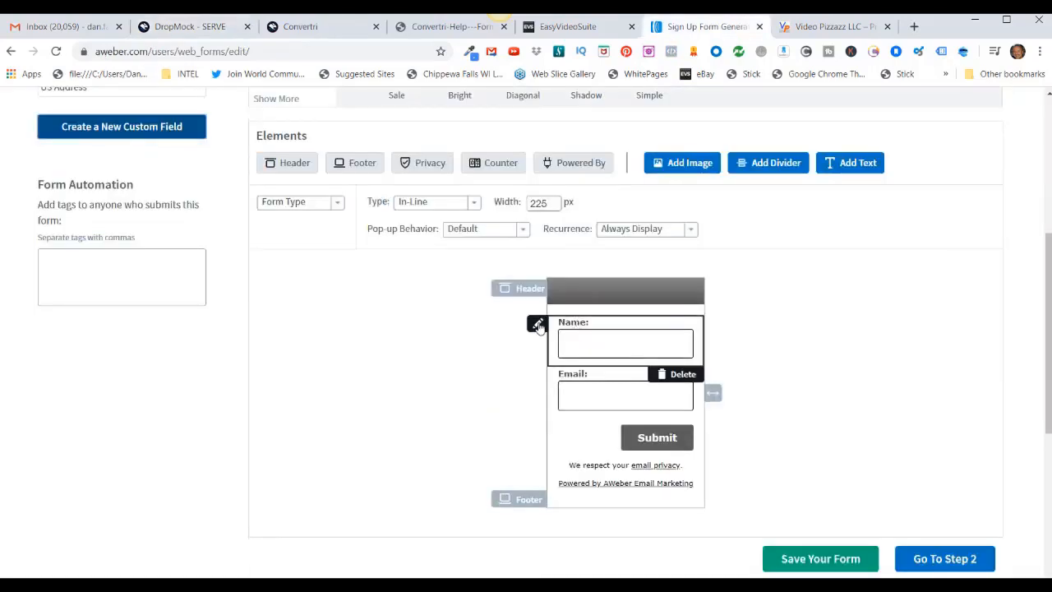
# Step: Change the sign up form's name field label to Full Name and save the field
pyautogui.click(538, 324)
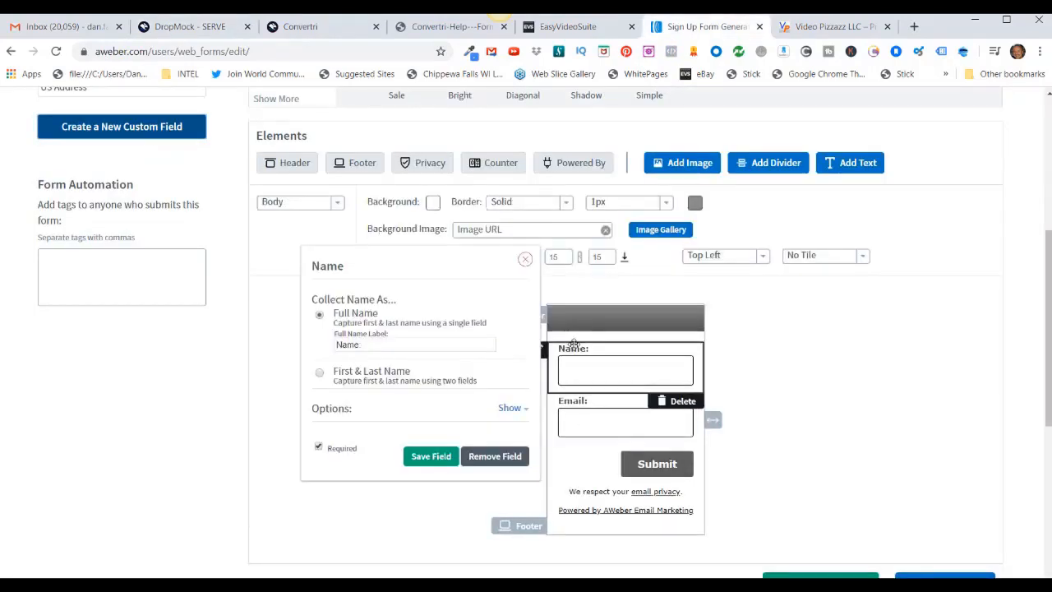
pyautogui.click(366, 345)
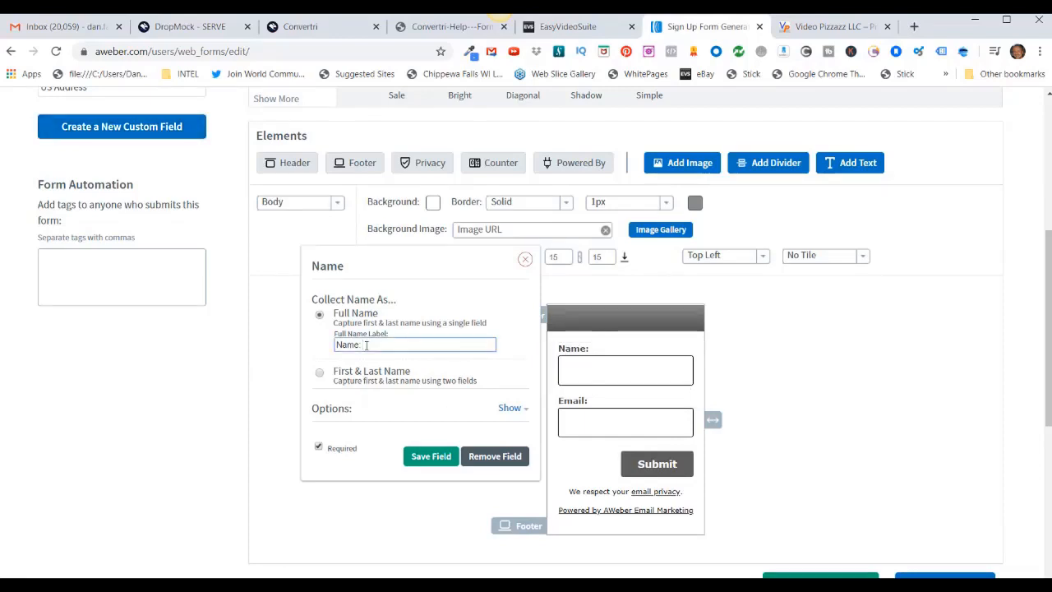
pyautogui.press('BackSpace')
pyautogui.press('BackSpace')
pyautogui.press('BackSpace')
pyautogui.press('BackSpace')
pyautogui.press('BackSpace')
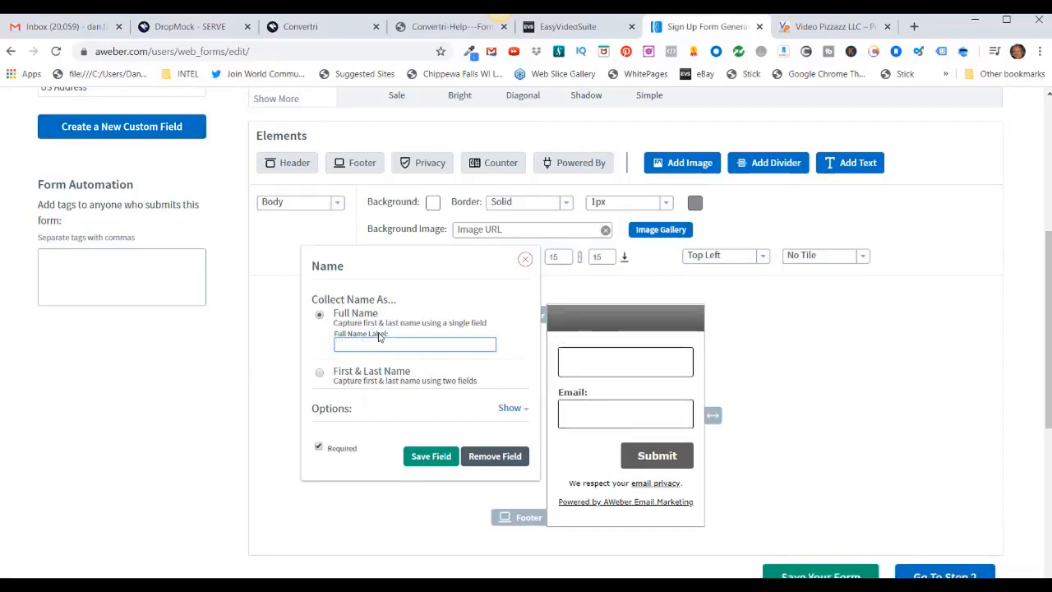
pyautogui.write('Full Name')
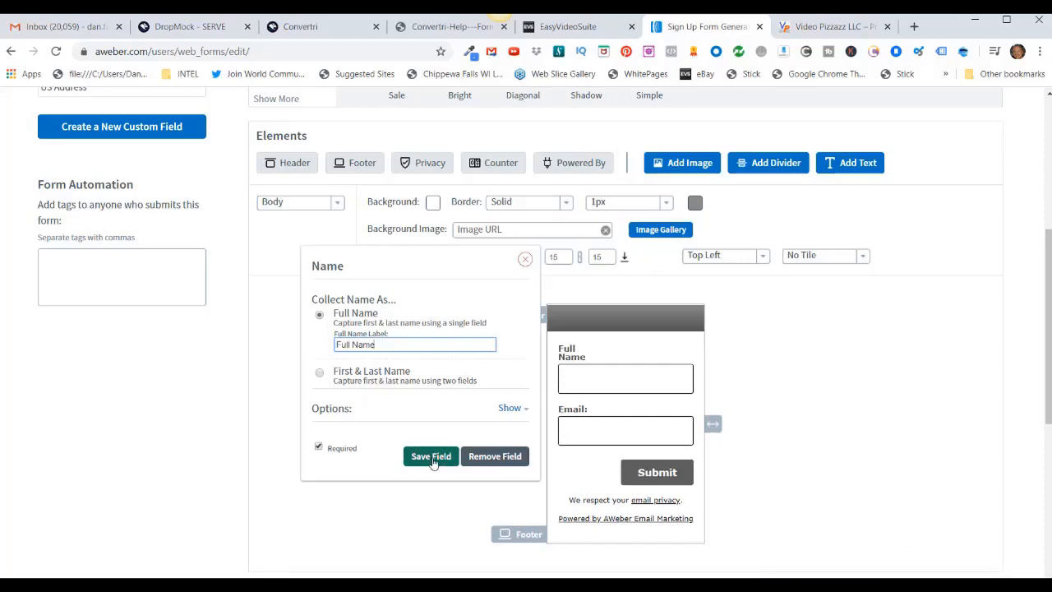
pyautogui.click(431, 457)
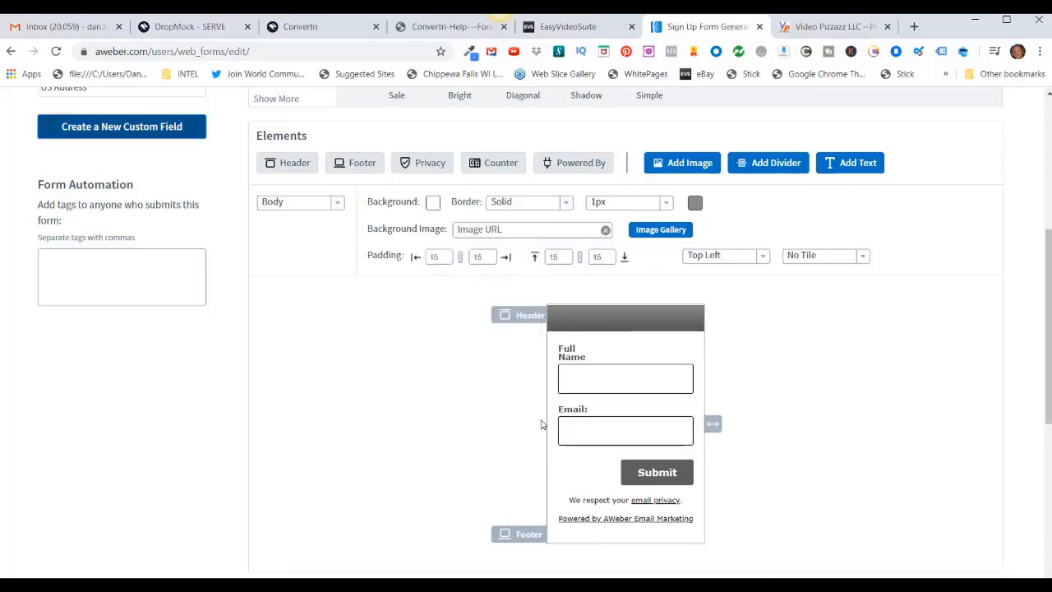
# Step: Remove the colon from the email field's label so it reads Email, and save the field
pyautogui.click(540, 414)
pyautogui.click(380, 387)
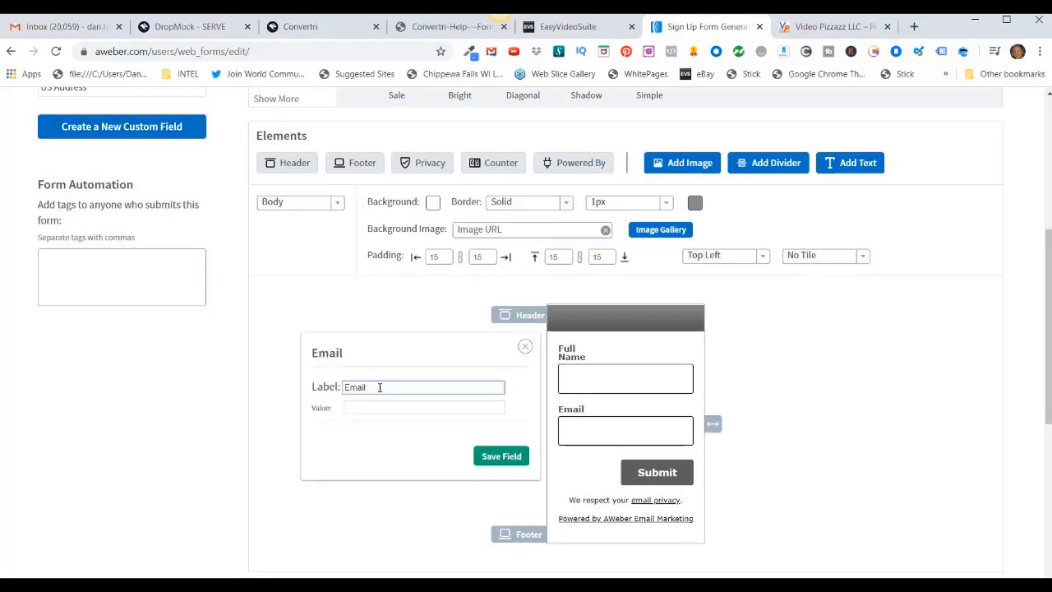
pyautogui.click(488, 457)
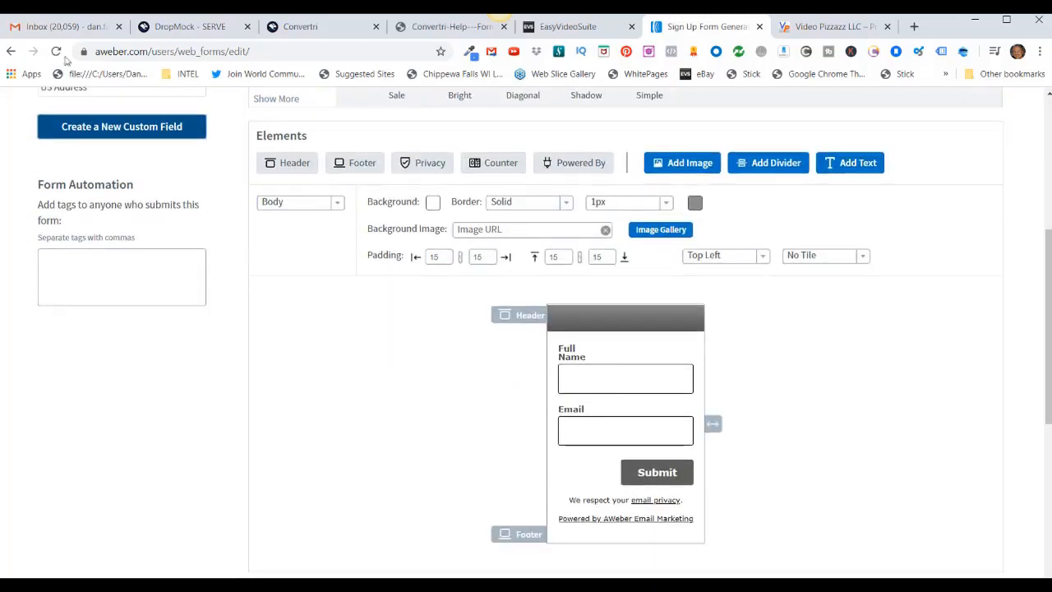
# Step: Add a custom field named Phone Number to the form as a text input, label it Phone Number without a colon, and save it
pyautogui.click(113, 132)
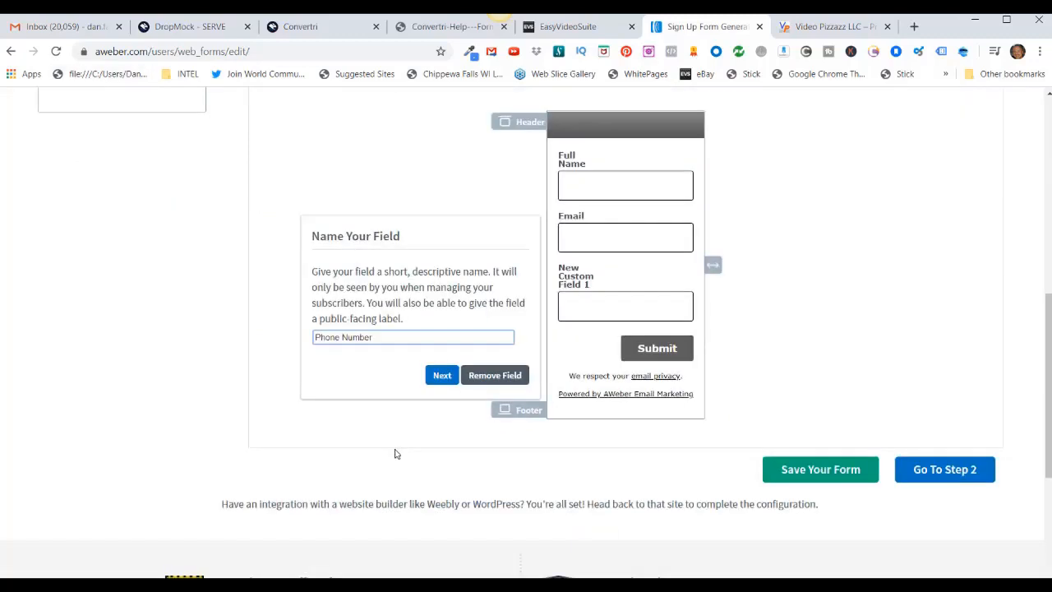
pyautogui.click(441, 376)
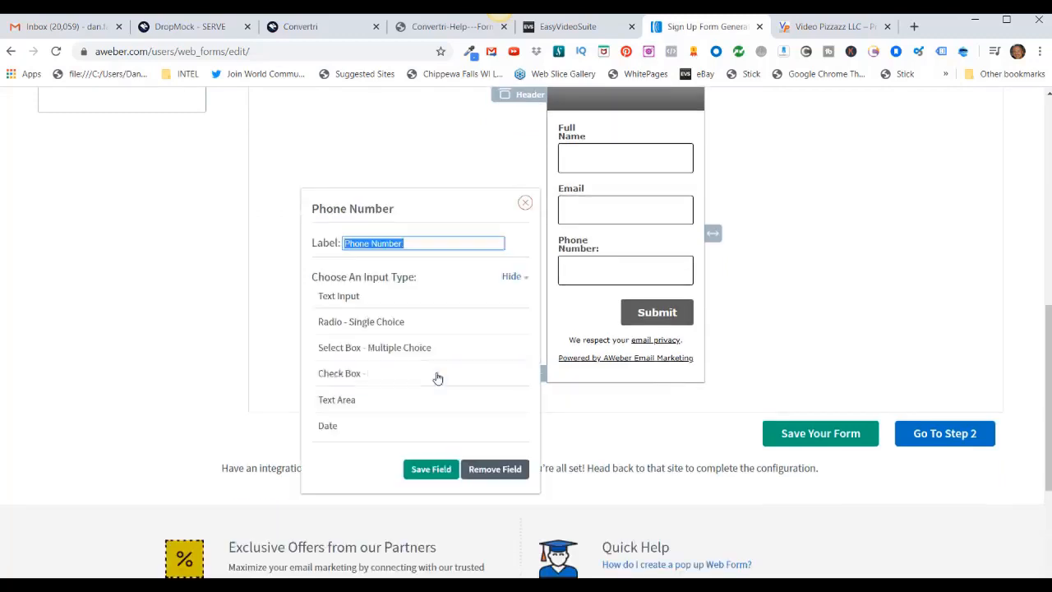
pyautogui.click(341, 301)
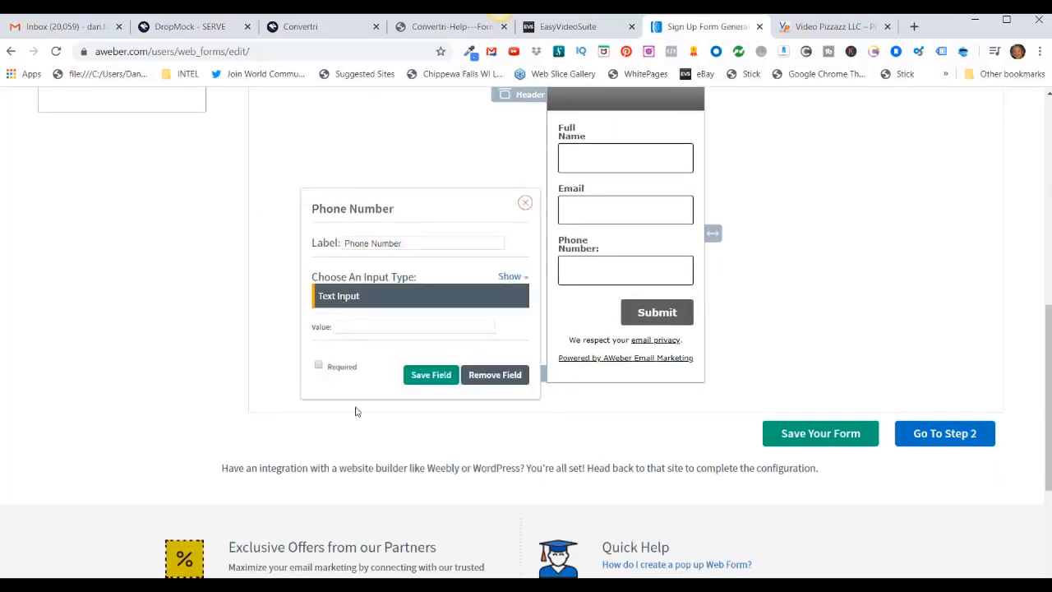
pyautogui.click(431, 375)
pyautogui.scroll(-4, 498, 383)
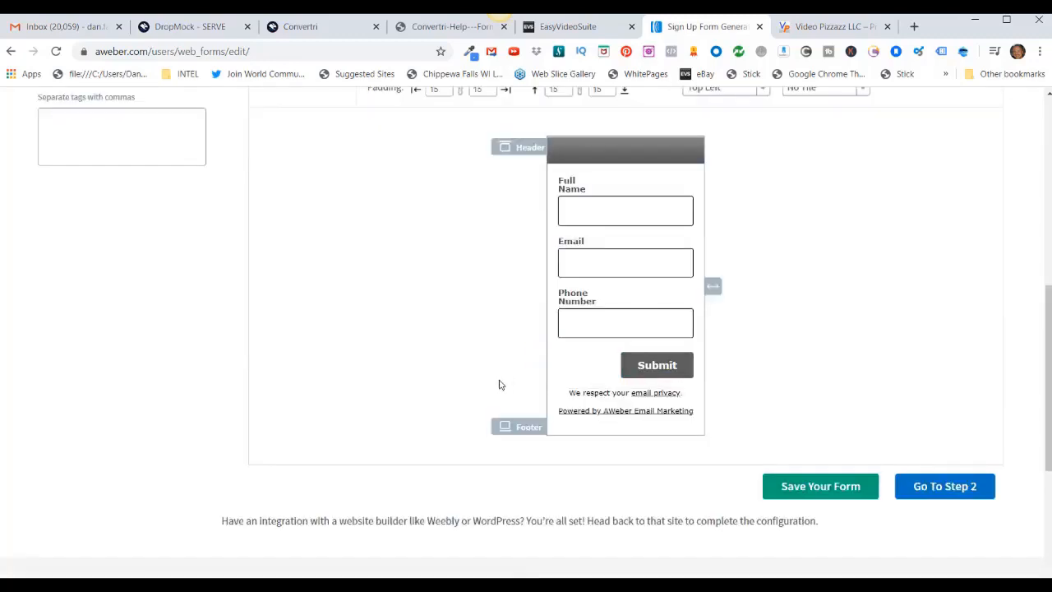
# Step: Add a custom text input field named Website, remove the colon from its label, and save the field
pyautogui.scroll(3, 505, 385)
pyautogui.scroll(1, 505, 385)
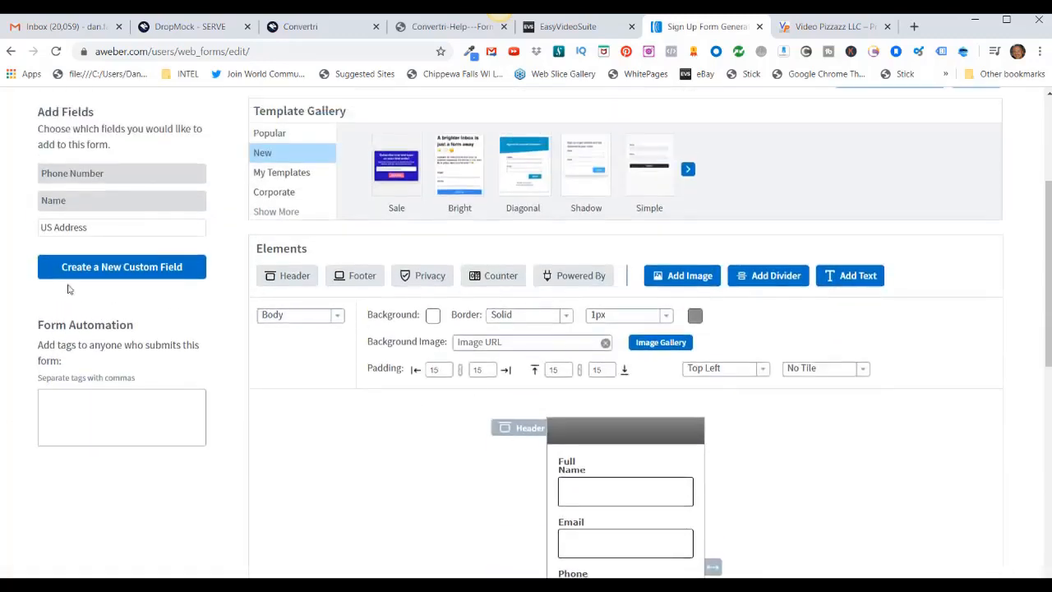
pyautogui.click(124, 266)
pyautogui.write('Website')
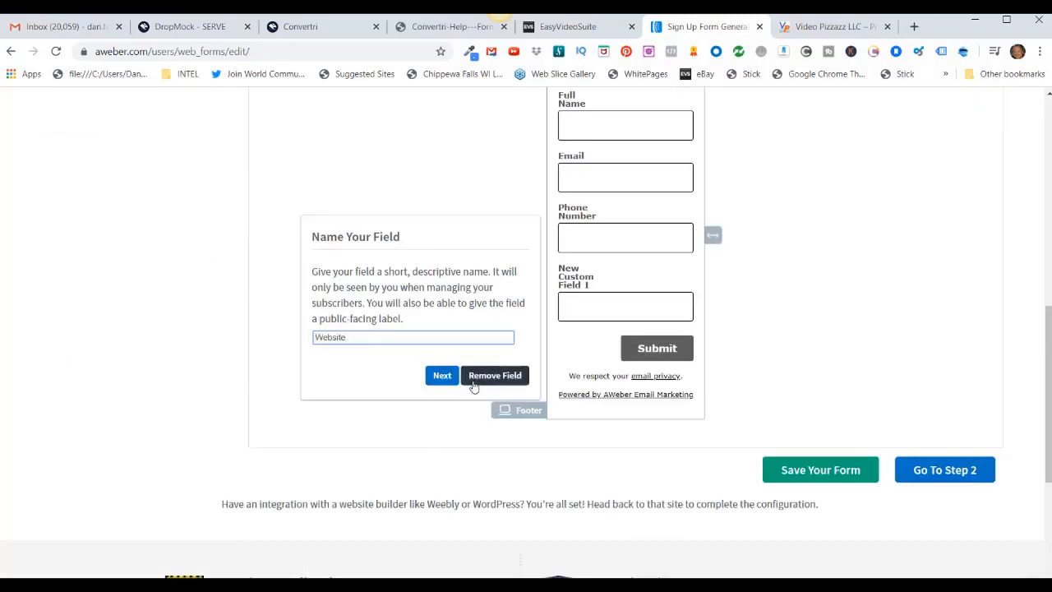
pyautogui.click(444, 376)
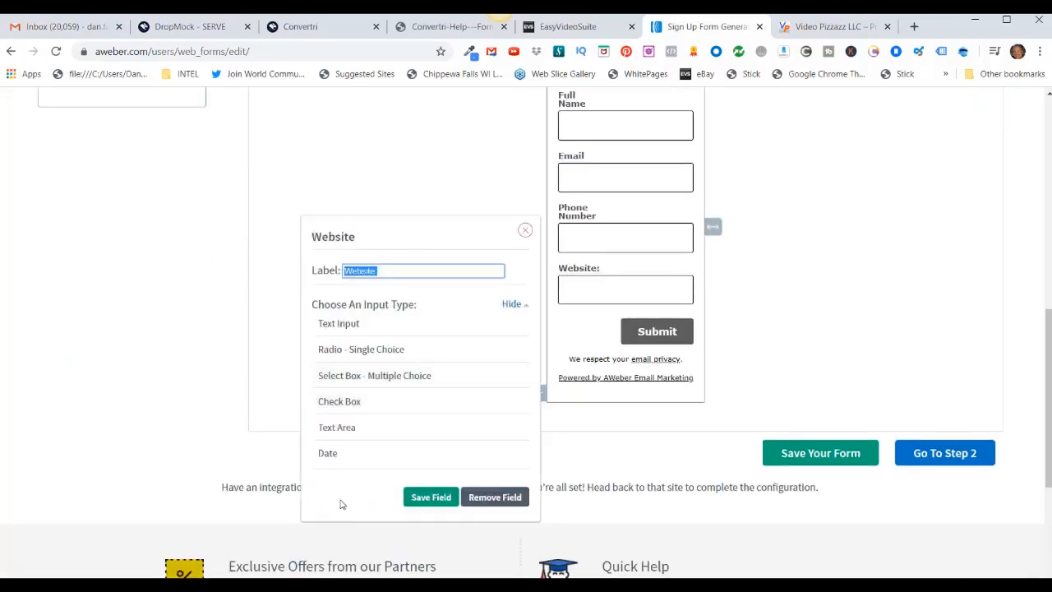
pyautogui.click(339, 328)
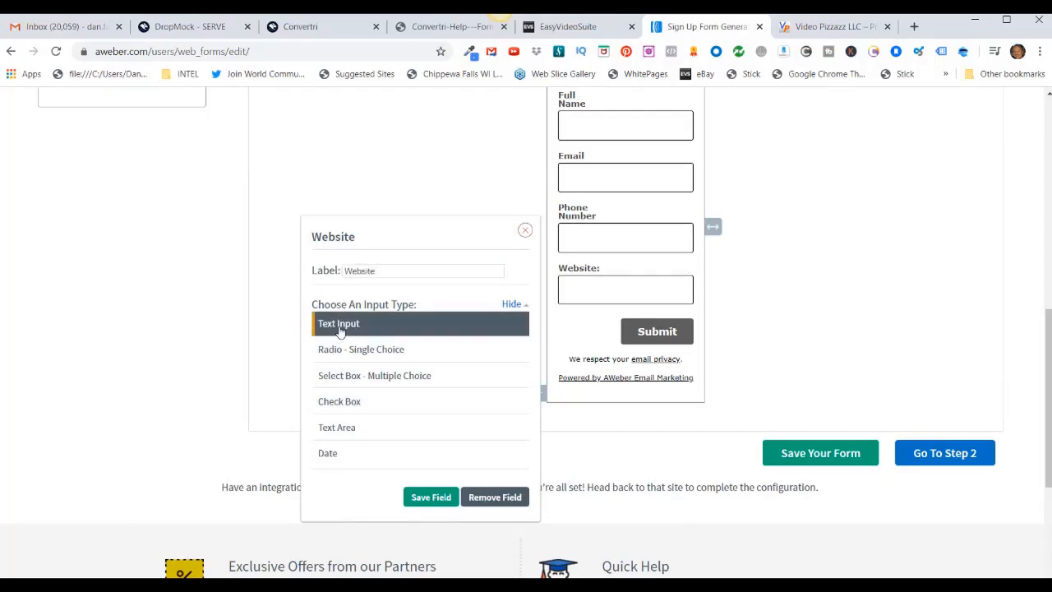
pyautogui.click(380, 270)
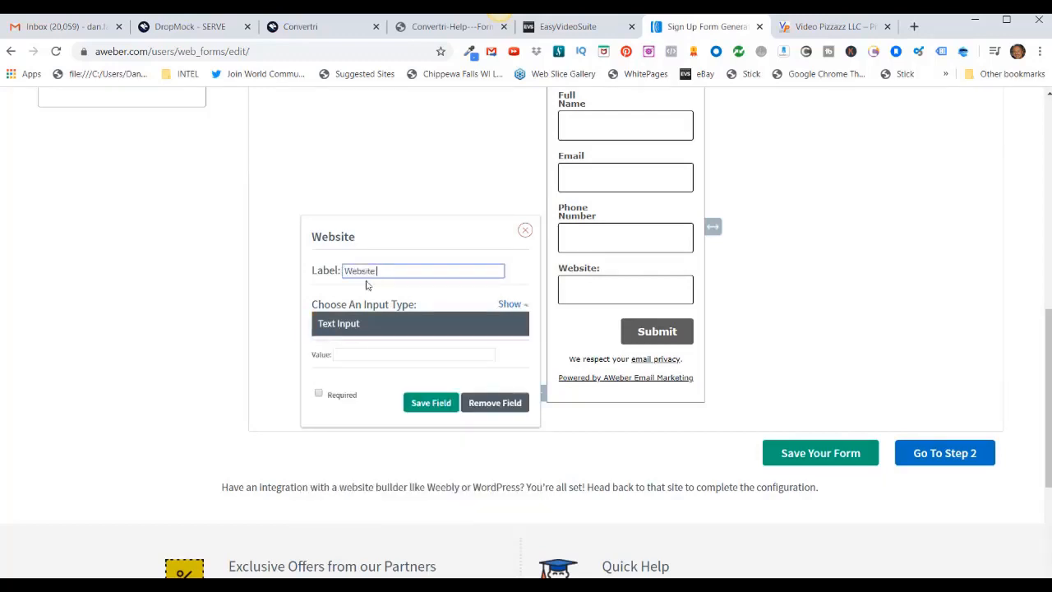
pyautogui.press('BackSpace')
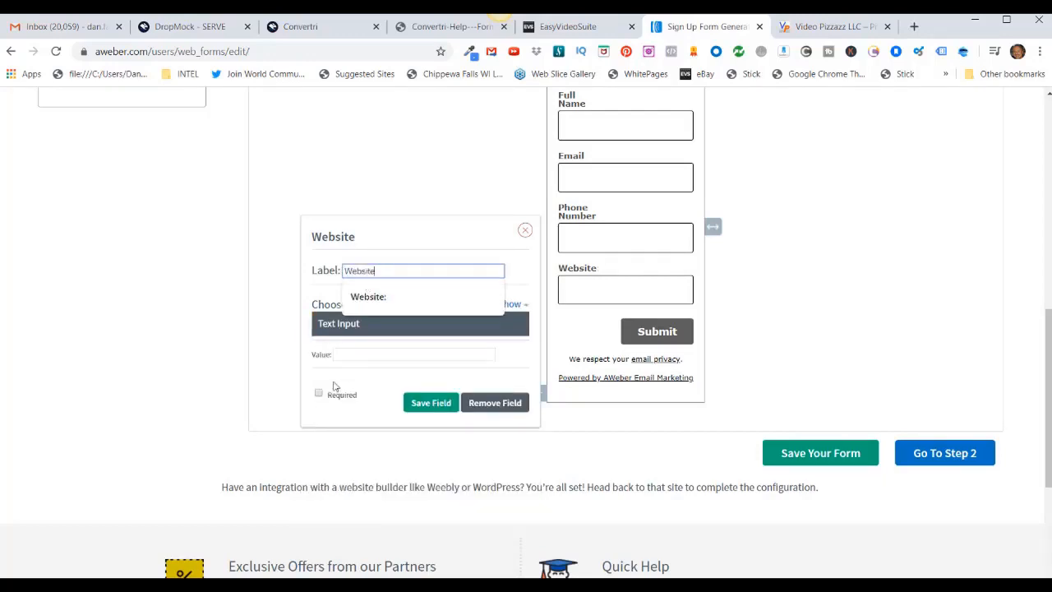
pyautogui.click(429, 403)
# Step: Change the submit button's text to Create My FREE Marketing Package and widen the form so the text fits on one line
pyautogui.scroll(-3, 877, 510)
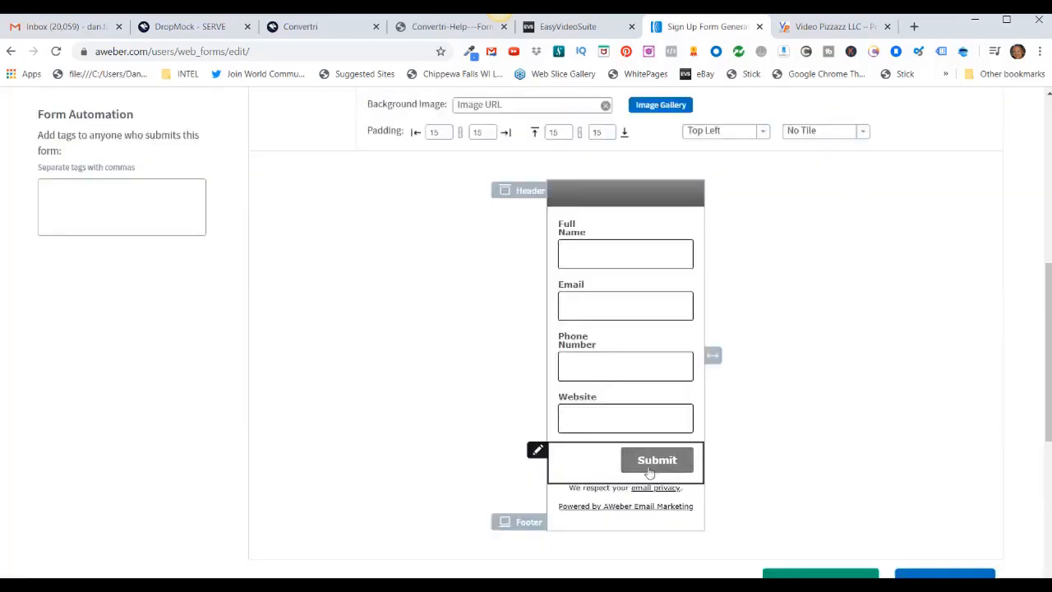
pyautogui.click(649, 472)
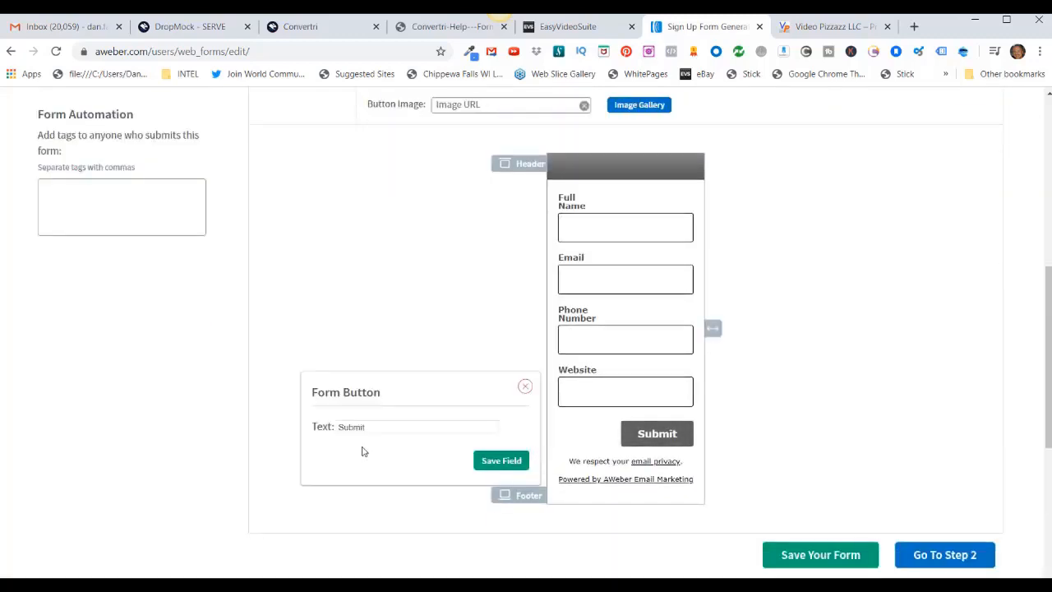
pyautogui.doubleClick(372, 426)
pyautogui.press('BackSpace')
pyautogui.write('Create My FREE Marketing Package')
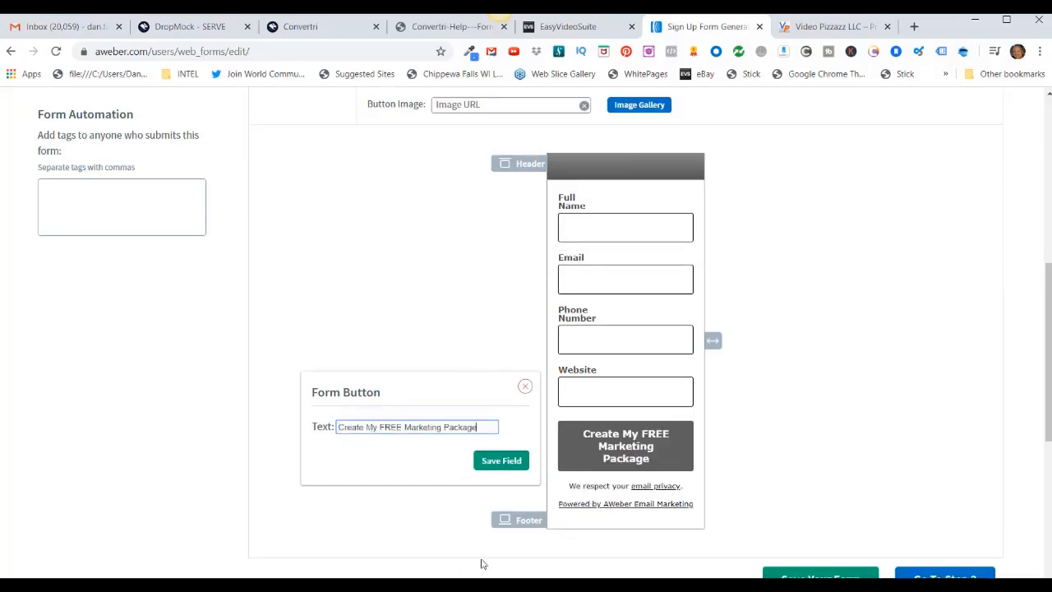
pyautogui.click(496, 462)
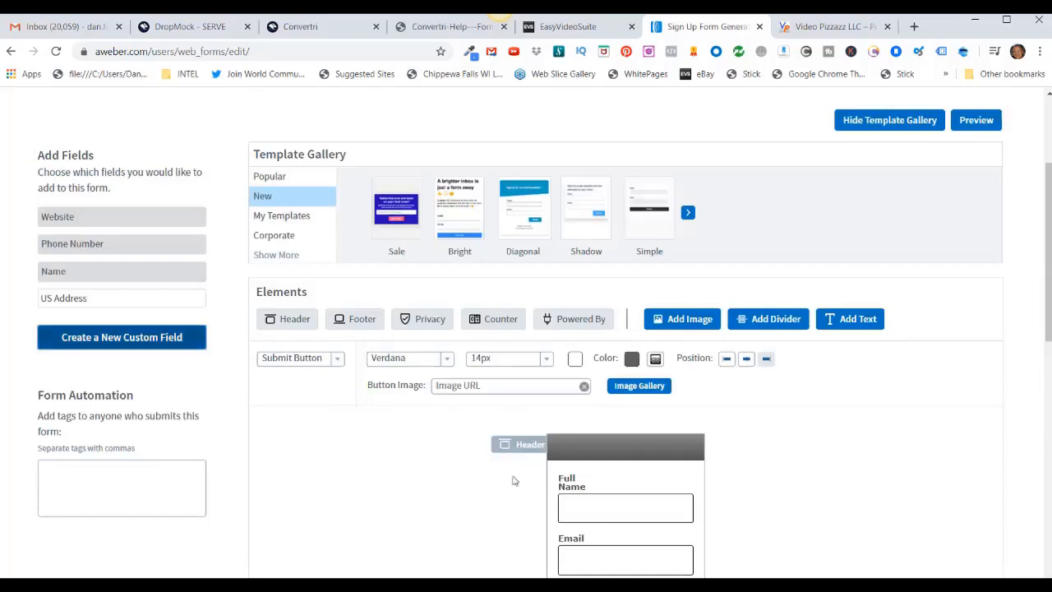
pyautogui.scroll(-3, 921, 489)
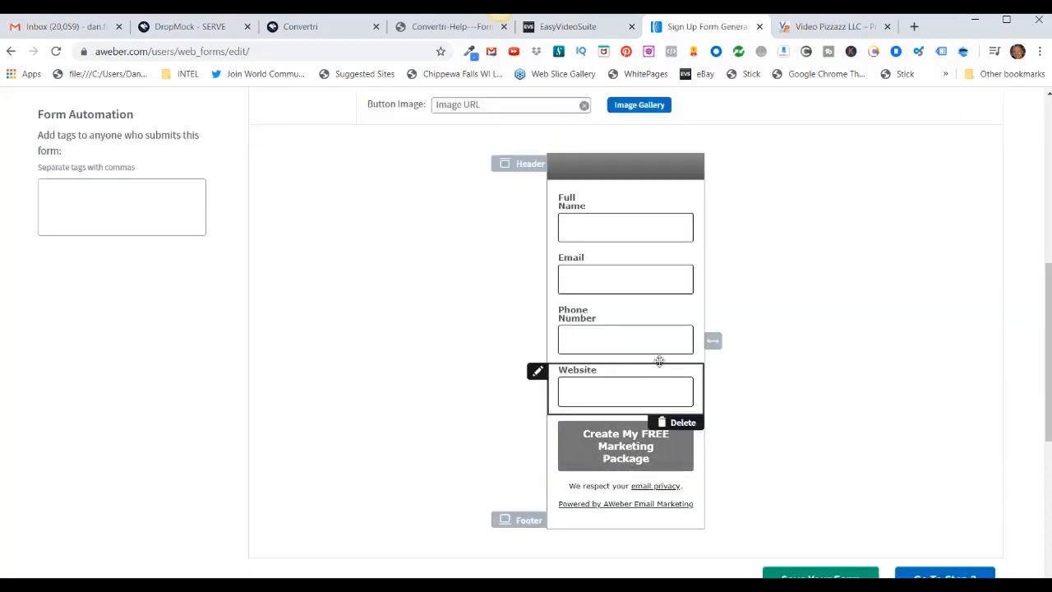
pyautogui.moveTo(713, 340); pyautogui.dragTo(802, 350)
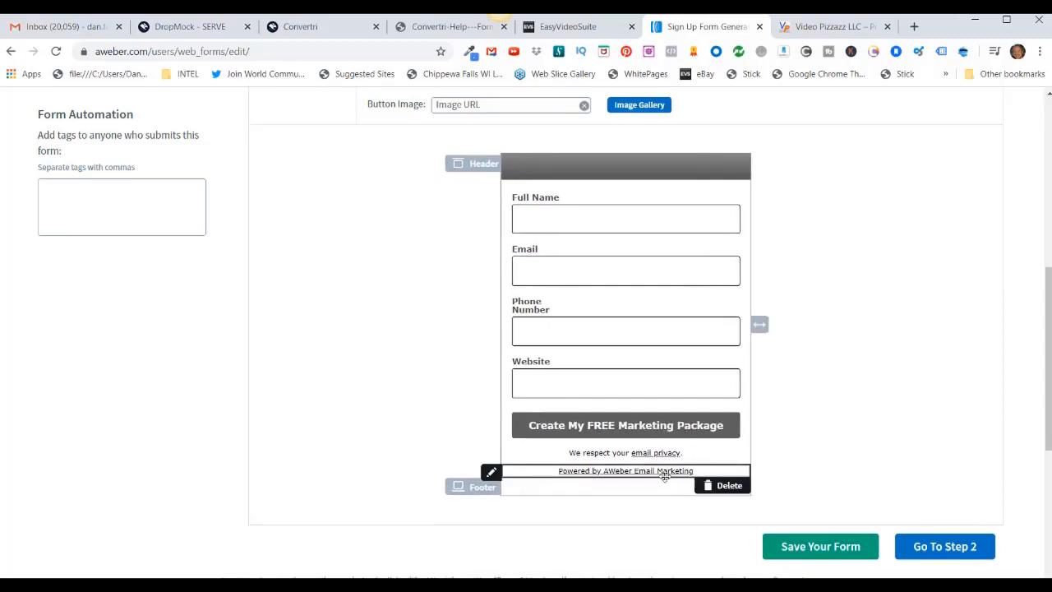
# Step: Remove the Powered by AWeber line and the header from the sign up form
pyautogui.click(491, 472)
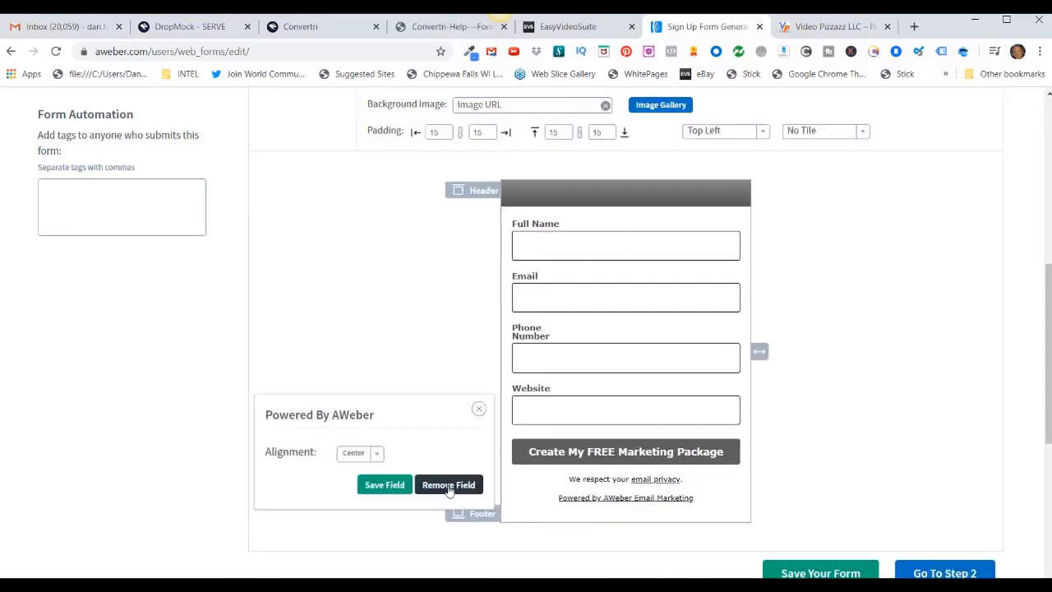
pyautogui.click(446, 484)
pyautogui.scroll(-3, 550, 494)
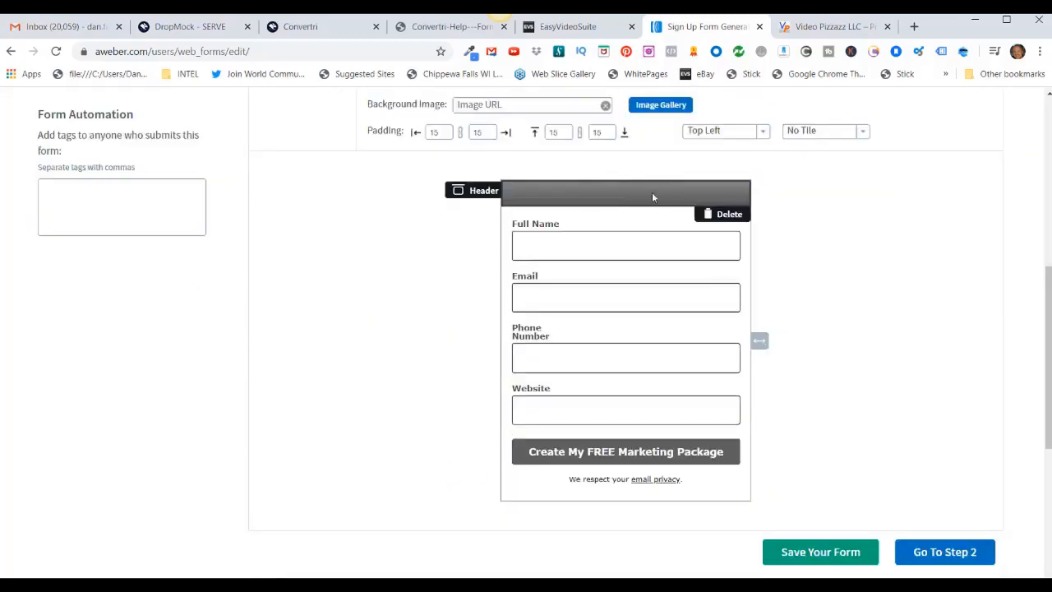
pyautogui.click(725, 214)
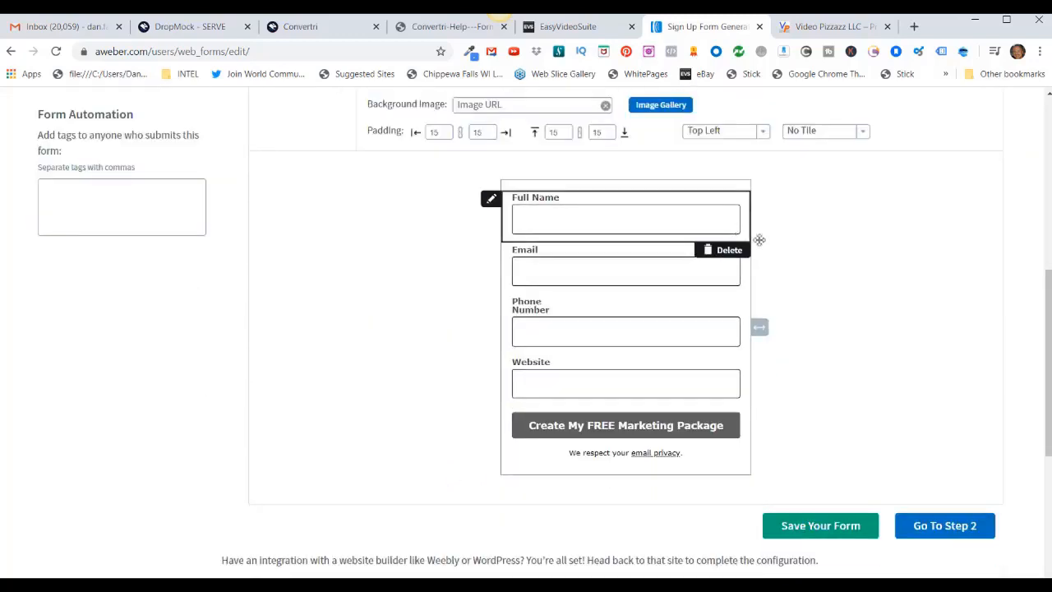
# Step: Add a custom text input field named Business, remove the colon from its label, and save the field
pyautogui.scroll(1, 466, 371)
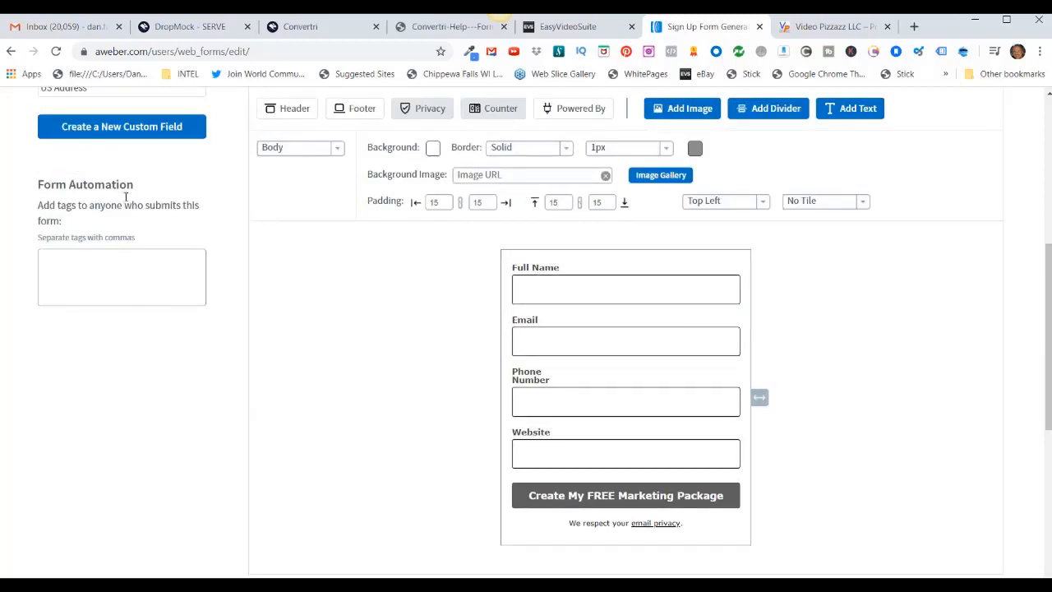
pyautogui.click(107, 130)
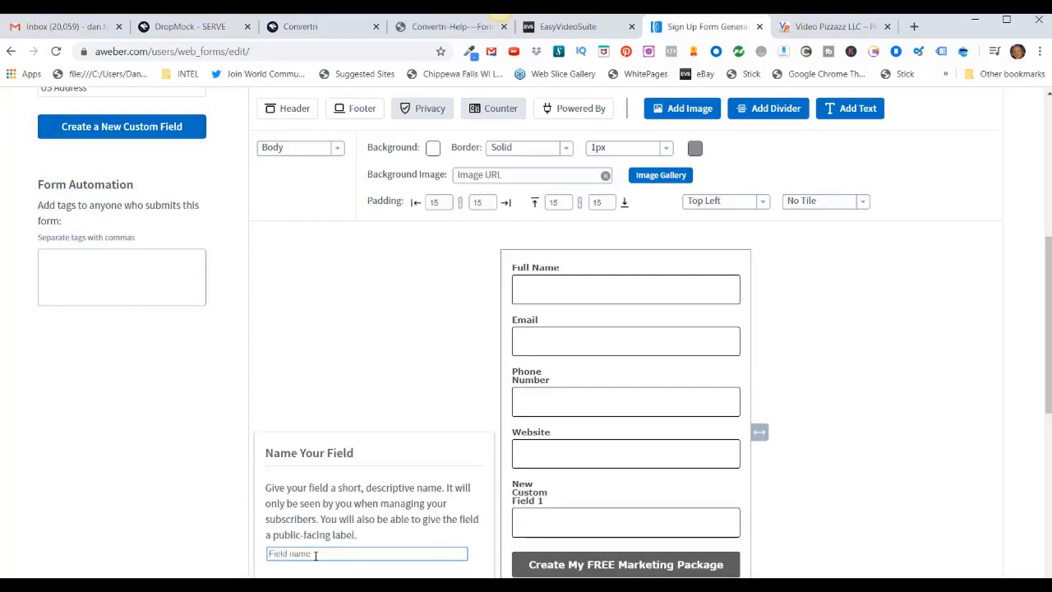
pyautogui.write('Business')
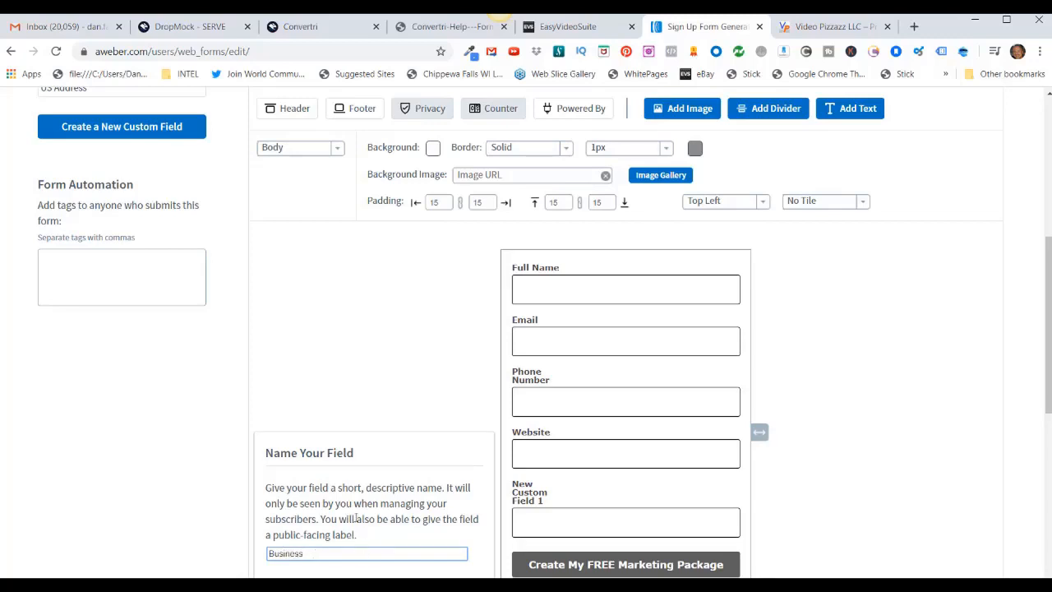
pyautogui.scroll(-3, 493, 345)
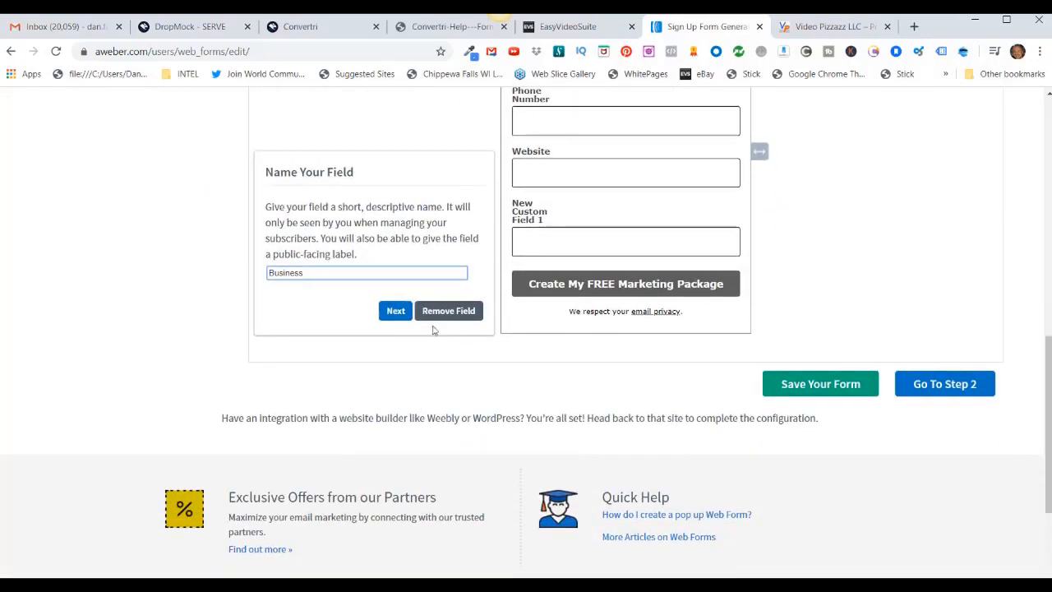
pyautogui.click(395, 311)
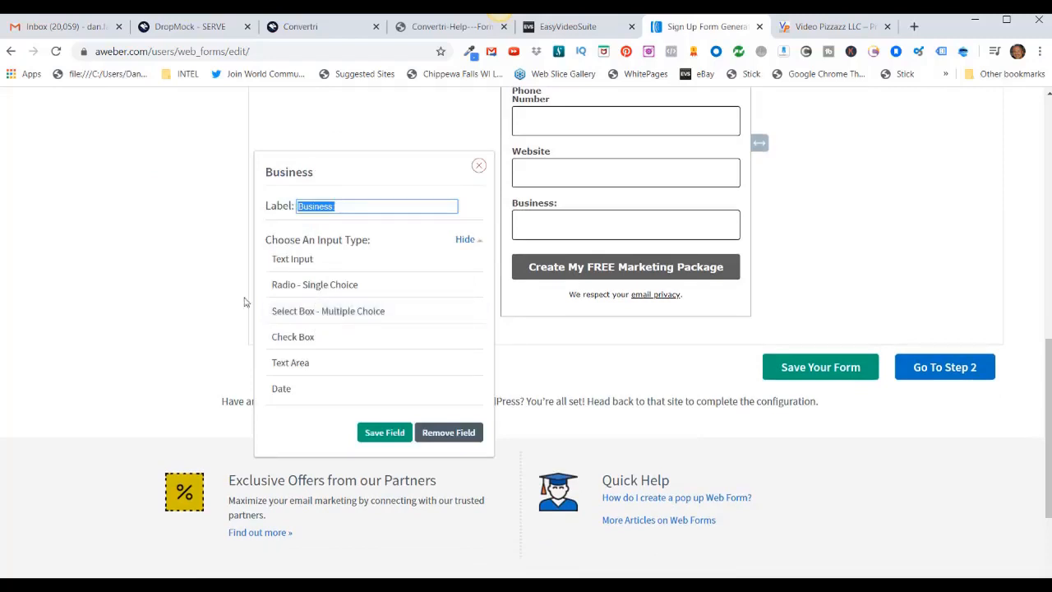
pyautogui.click(300, 261)
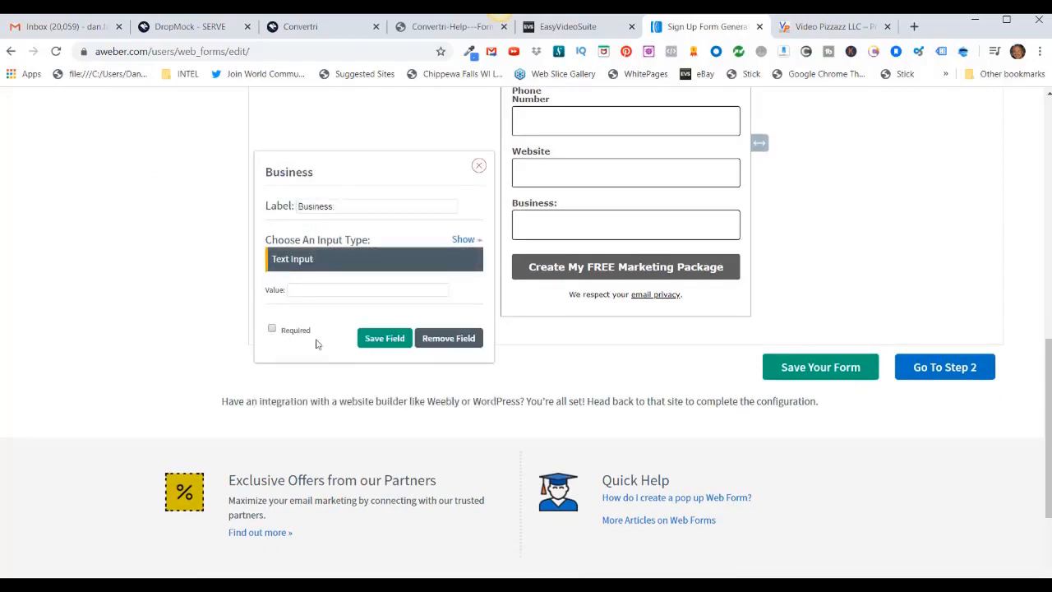
pyautogui.click(340, 207)
pyautogui.press('BackSpace')
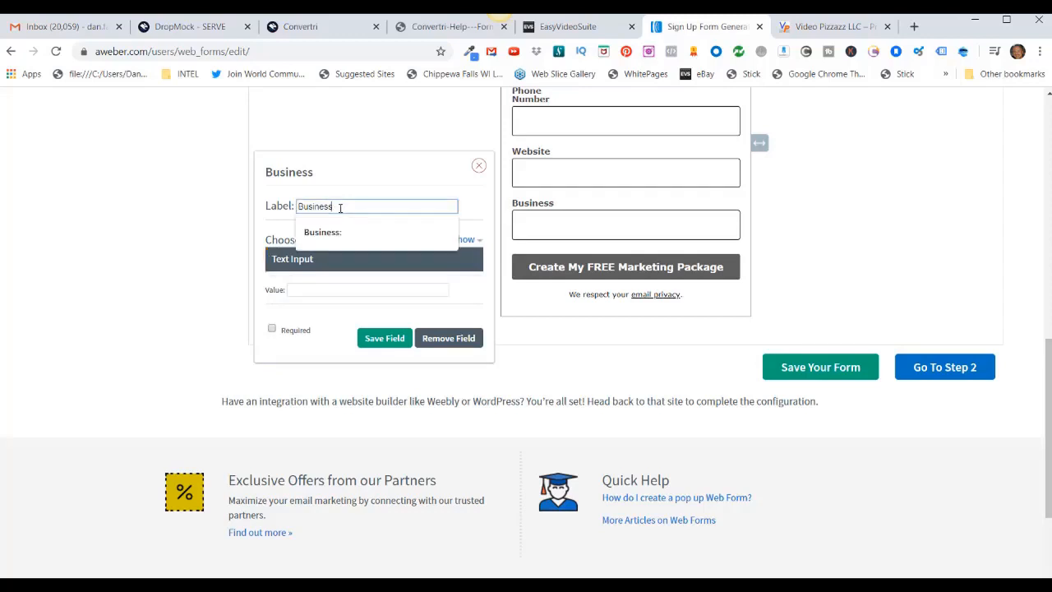
pyautogui.click(383, 341)
# Step: Check the field order on the getafreevideo.com page and move the form's Business field above Full Name
pyautogui.click(189, 26)
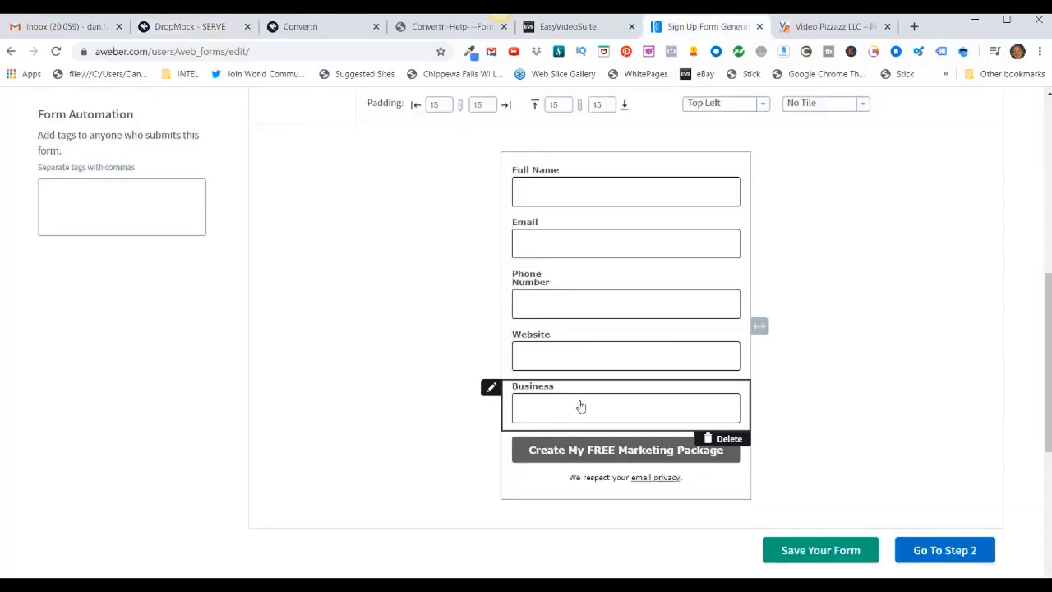
pyautogui.click(582, 408)
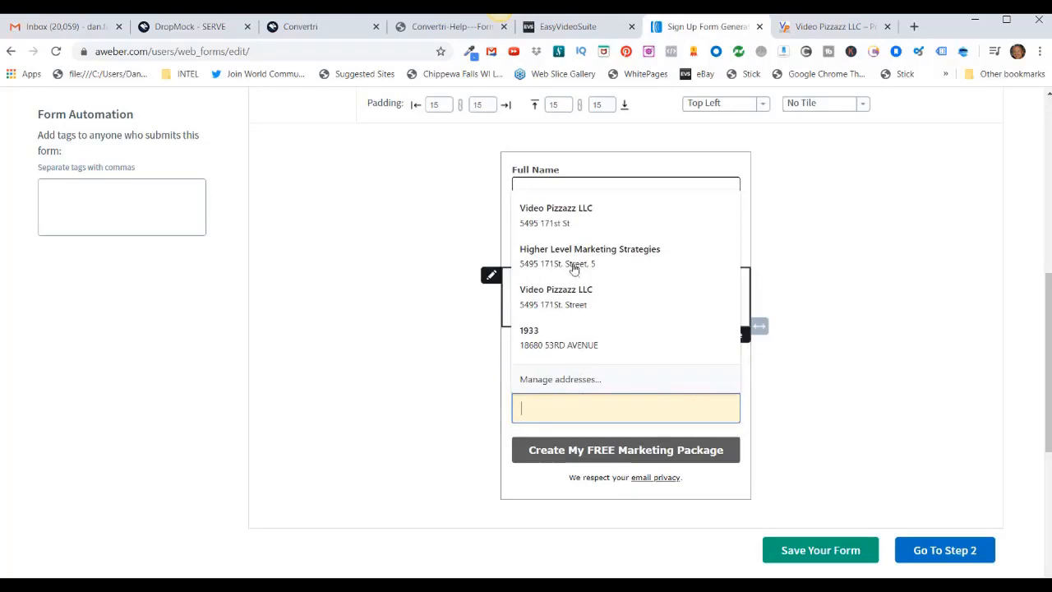
pyautogui.moveTo(501, 403); pyautogui.dragTo(505, 178)
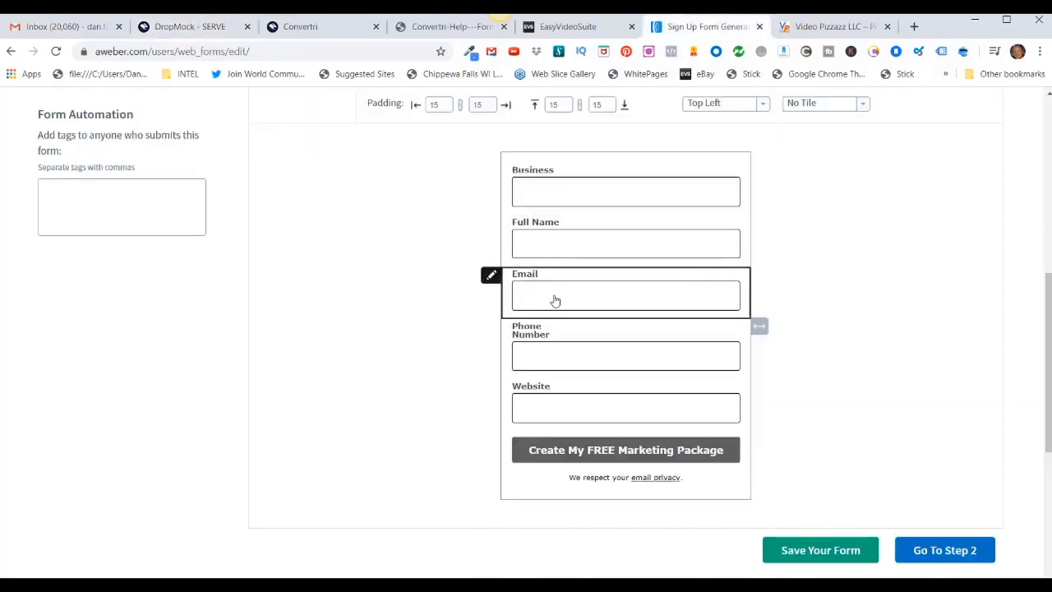
# Step: Compare the form's fields with those on the getafreevideo.com page and delete the email privacy line below the form's button
pyautogui.click(167, 32)
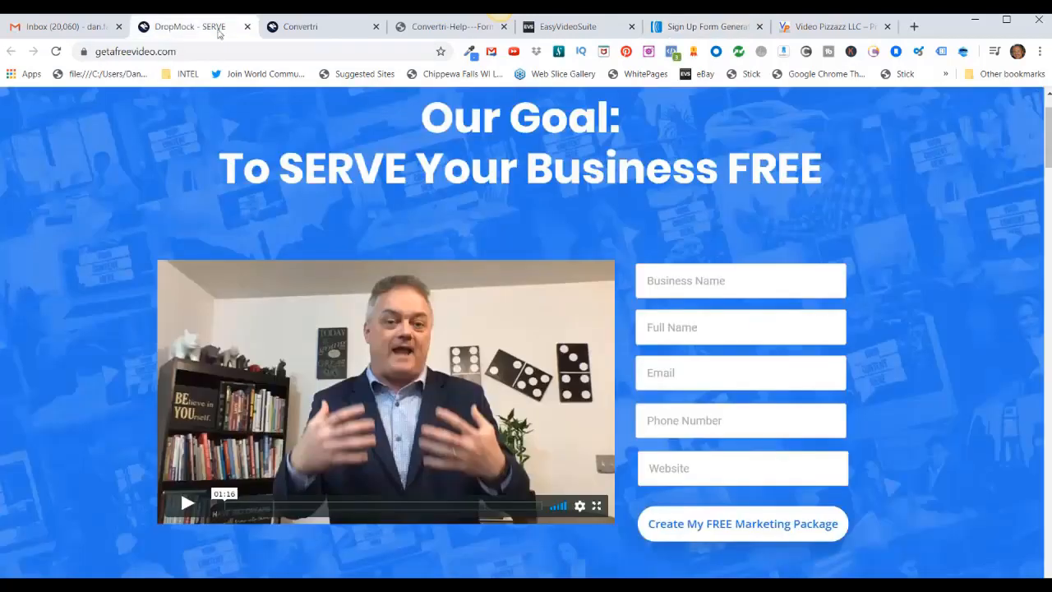
pyautogui.click(691, 31)
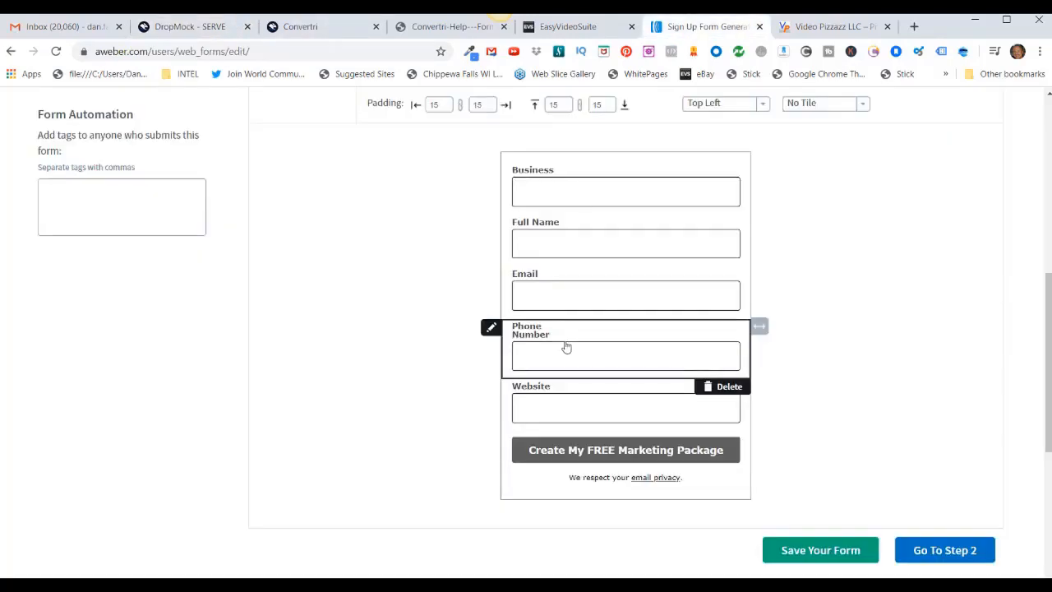
pyautogui.click(174, 30)
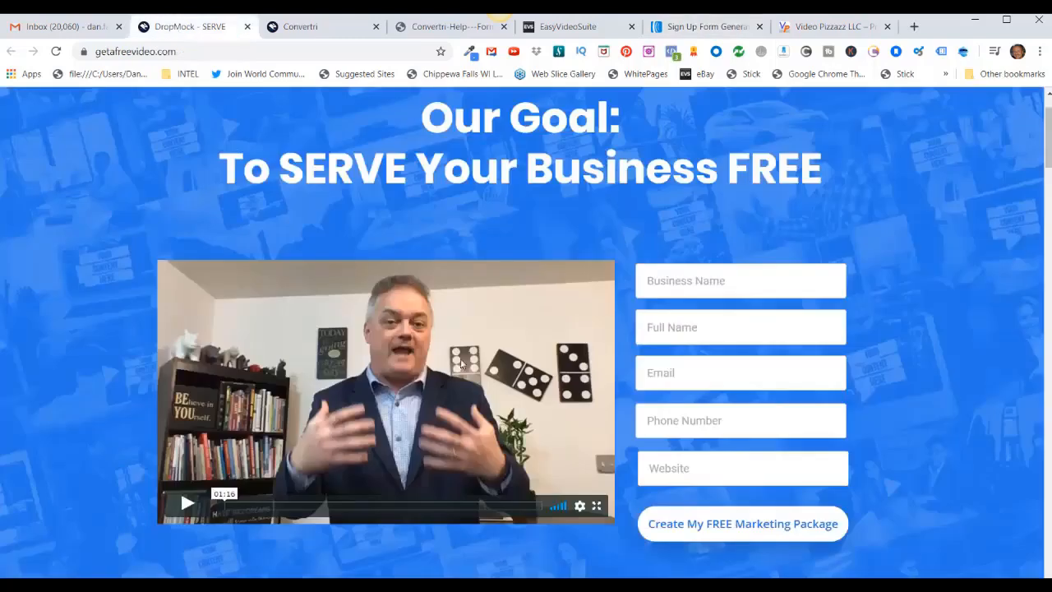
pyautogui.click(694, 26)
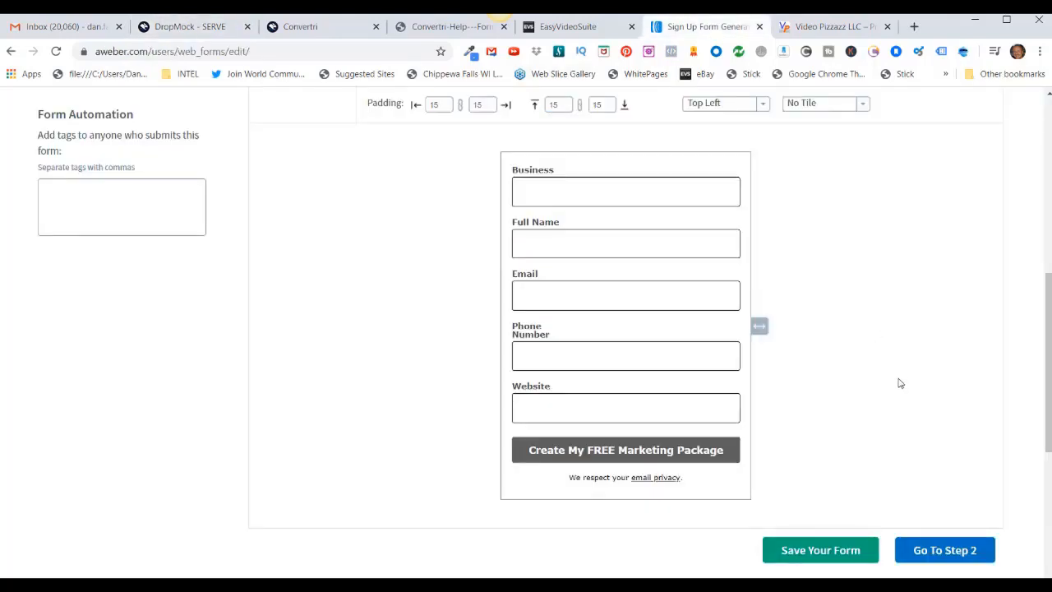
pyautogui.moveTo(559, 195)
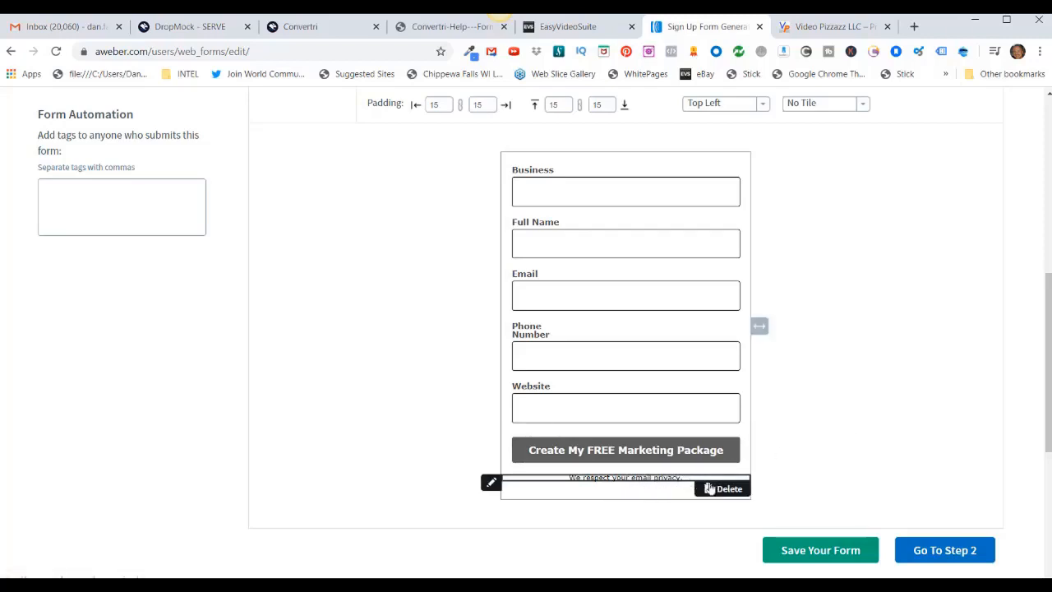
pyautogui.click(723, 489)
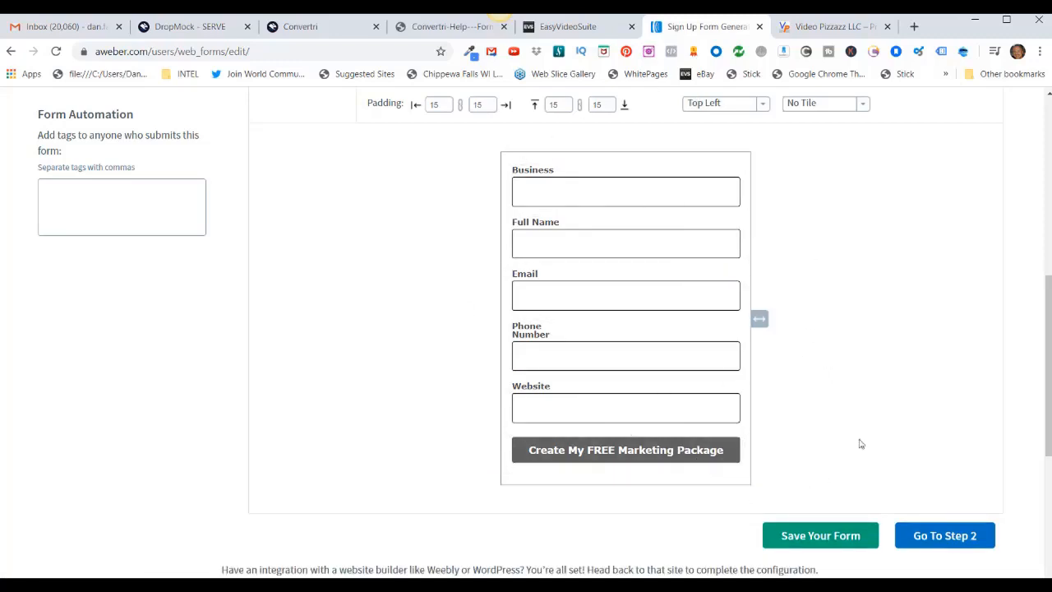
# Step: Save the sign up form's design and continue to its settings
pyautogui.click(198, 27)
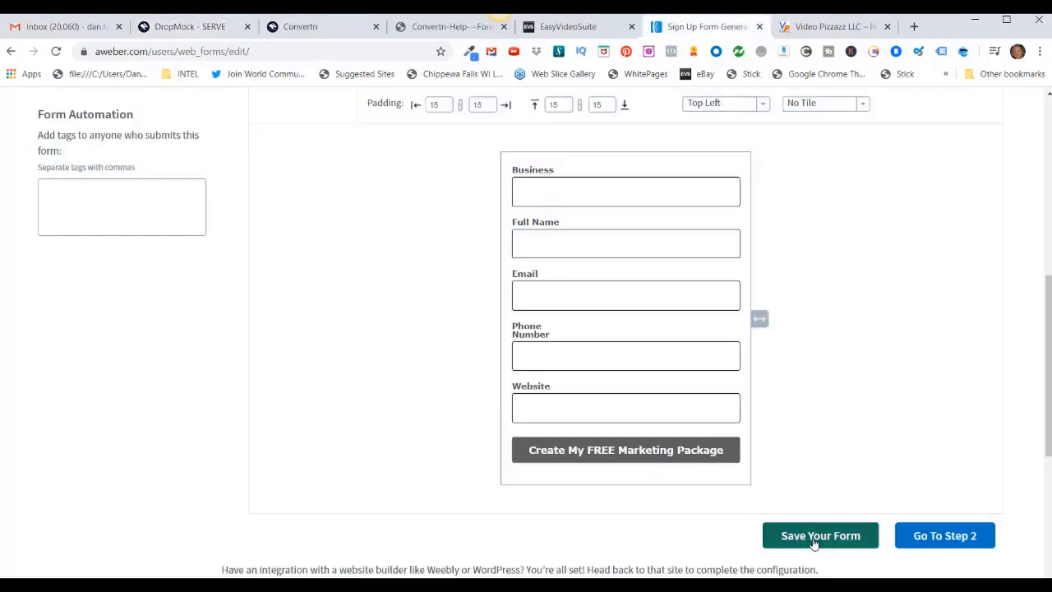
pyautogui.click(822, 536)
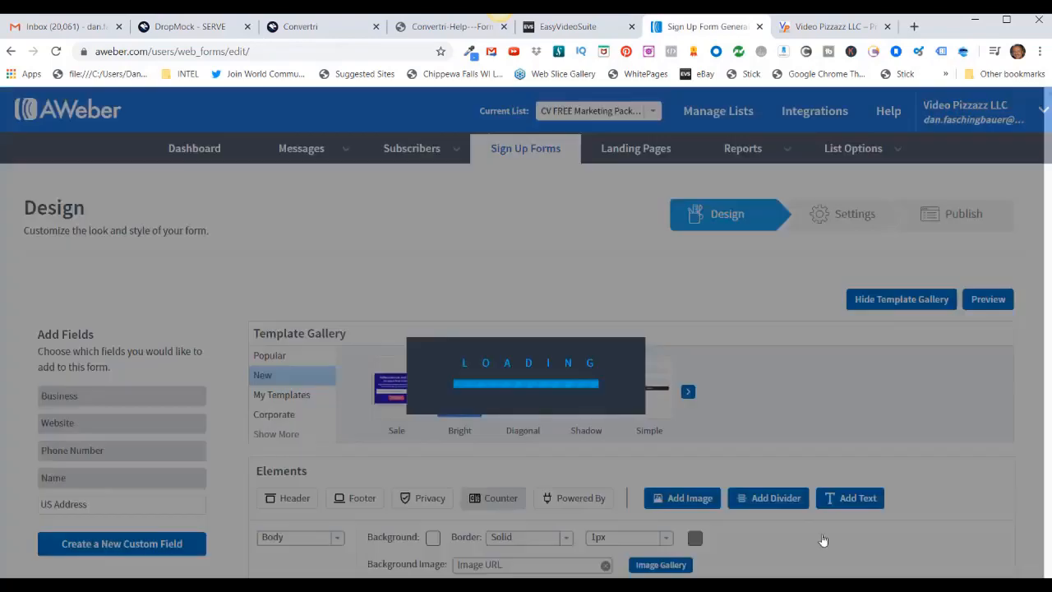
pyautogui.click(933, 488)
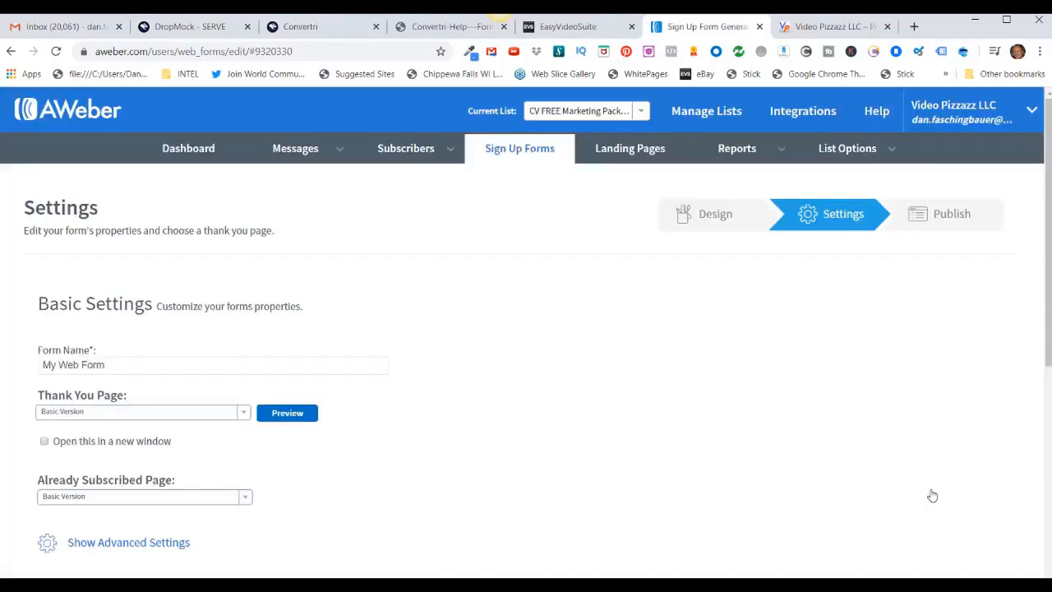
# Step: Rename the sign up form as CV FREE Marketing Package
pyautogui.scroll(-2, 932, 494)
pyautogui.click(109, 224)
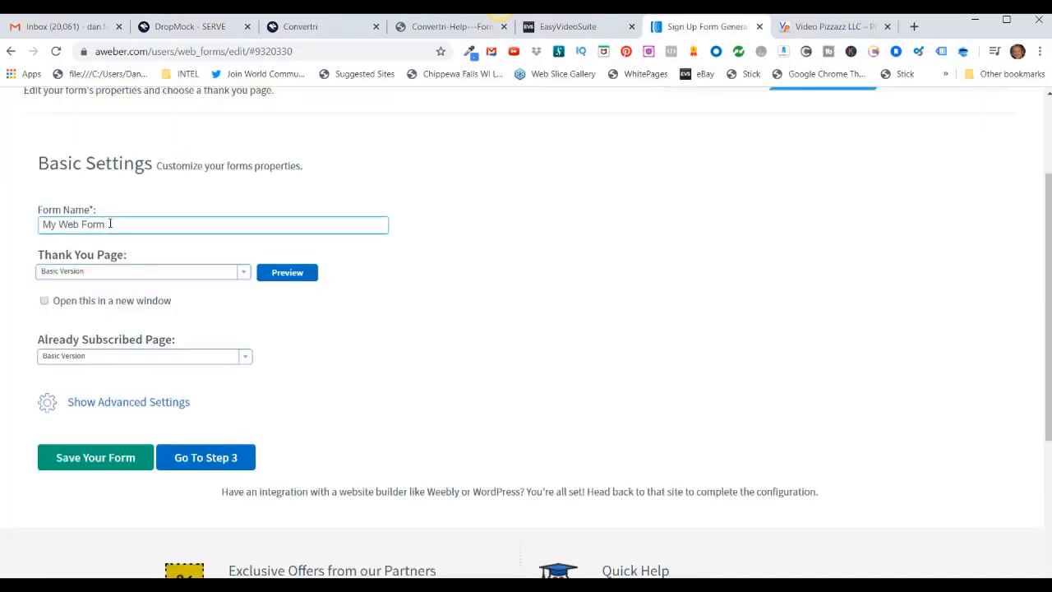
pyautogui.hotkey('ctrl', 'a')
pyautogui.press('BackSpace')
pyautogui.write('CV FREE Marketing Package')
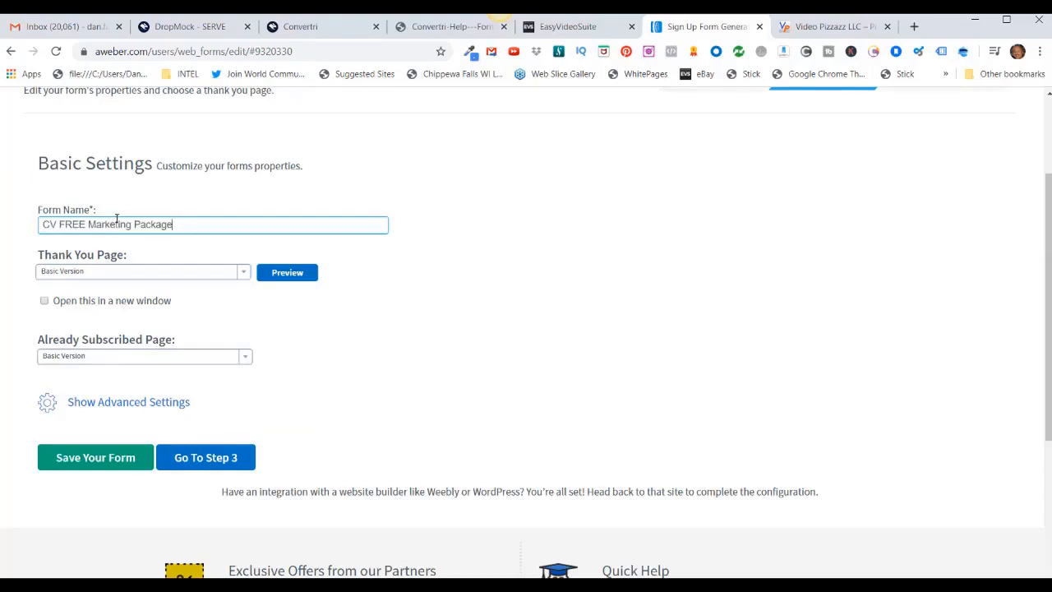
pyautogui.click(345, 139)
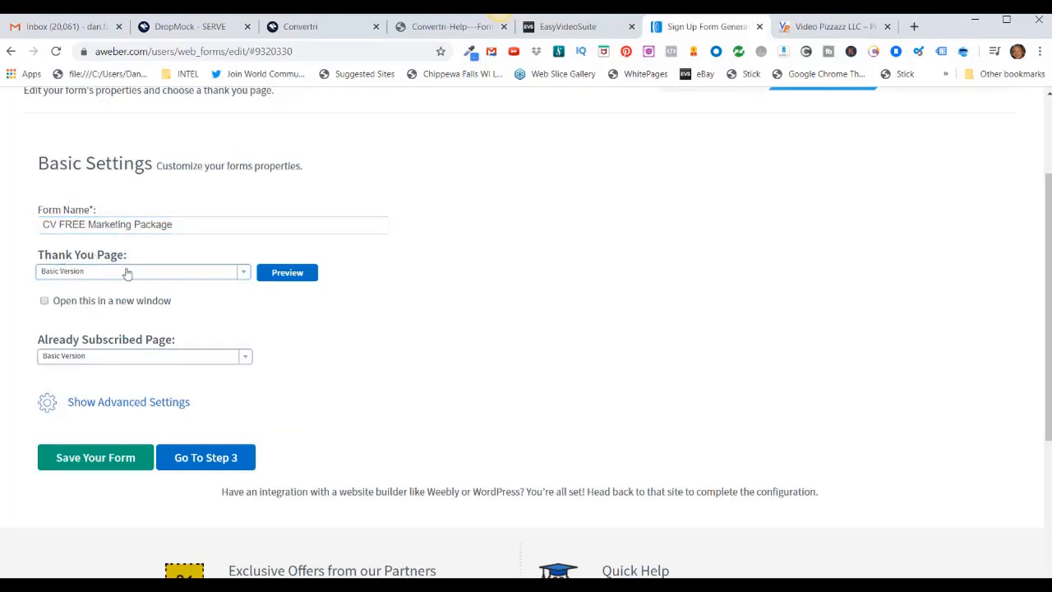
# Step: Set the form's thank you page to Custom Page
pyautogui.click(244, 275)
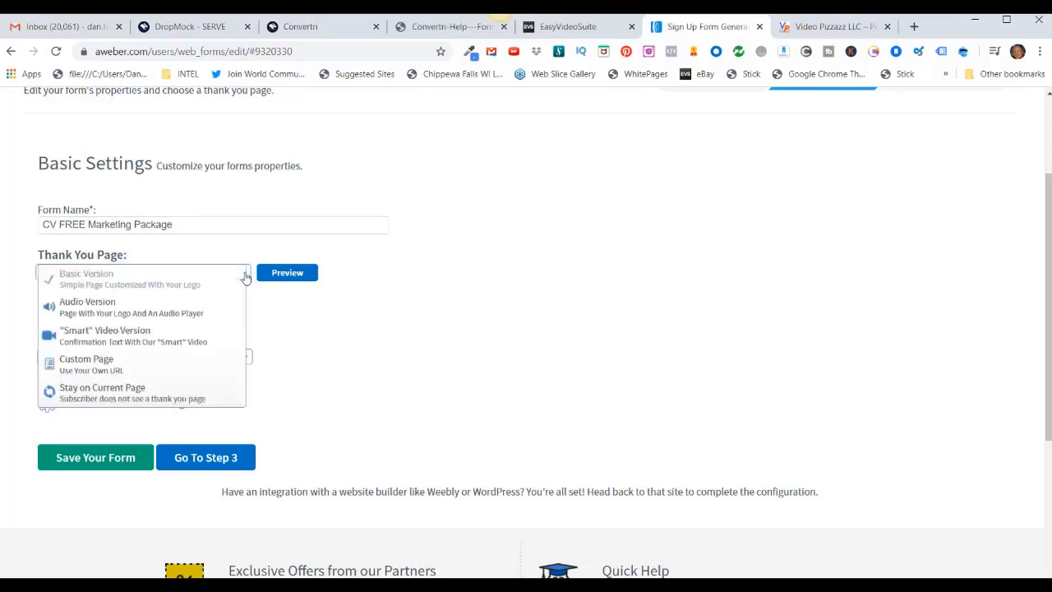
pyautogui.click(97, 368)
pyautogui.click(64, 303)
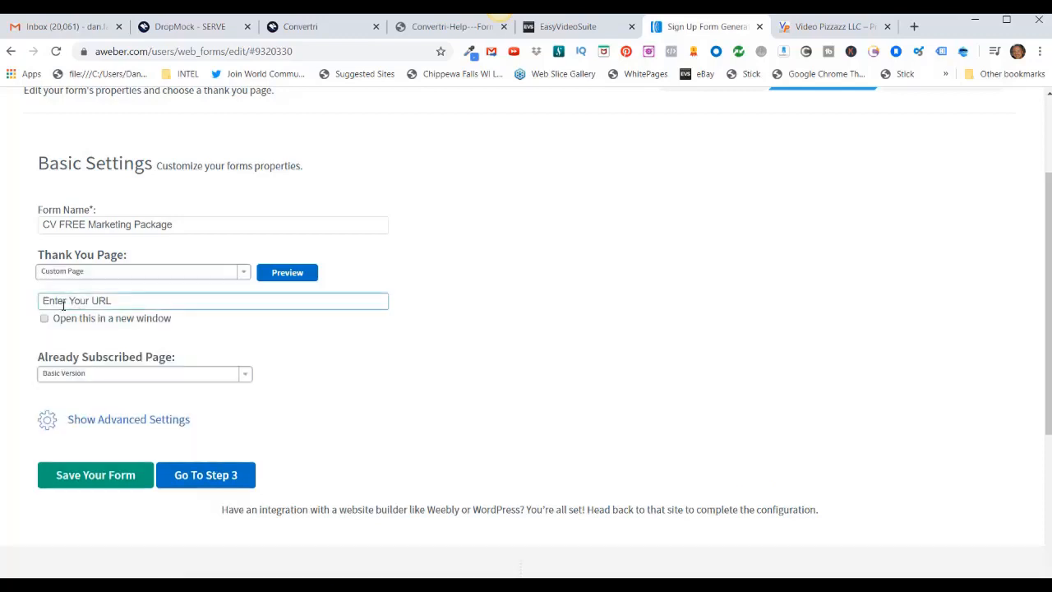
# Step: Switch to Convertri and open the Thank You page of the Chippewa Valley Get A Free Video funnel for editing
pyautogui.click(300, 26)
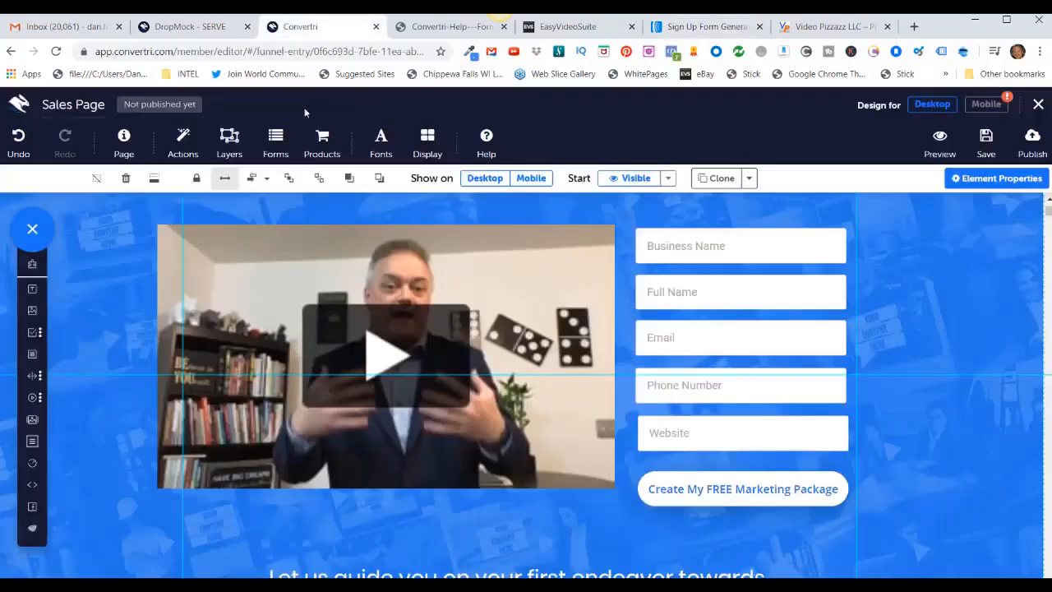
pyautogui.click(18, 102)
pyautogui.click(593, 130)
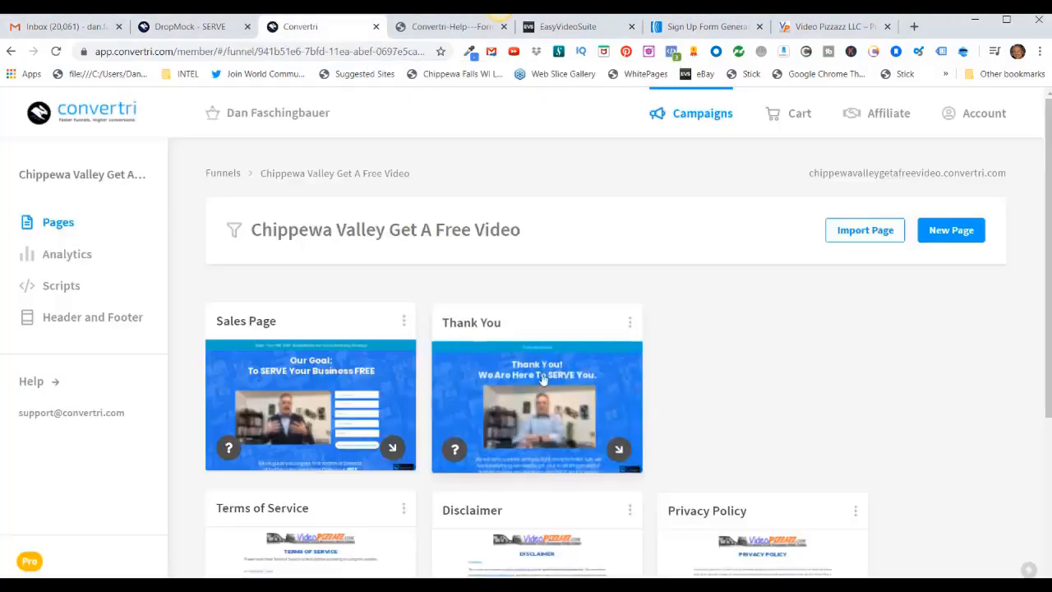
pyautogui.moveTo(535, 406)
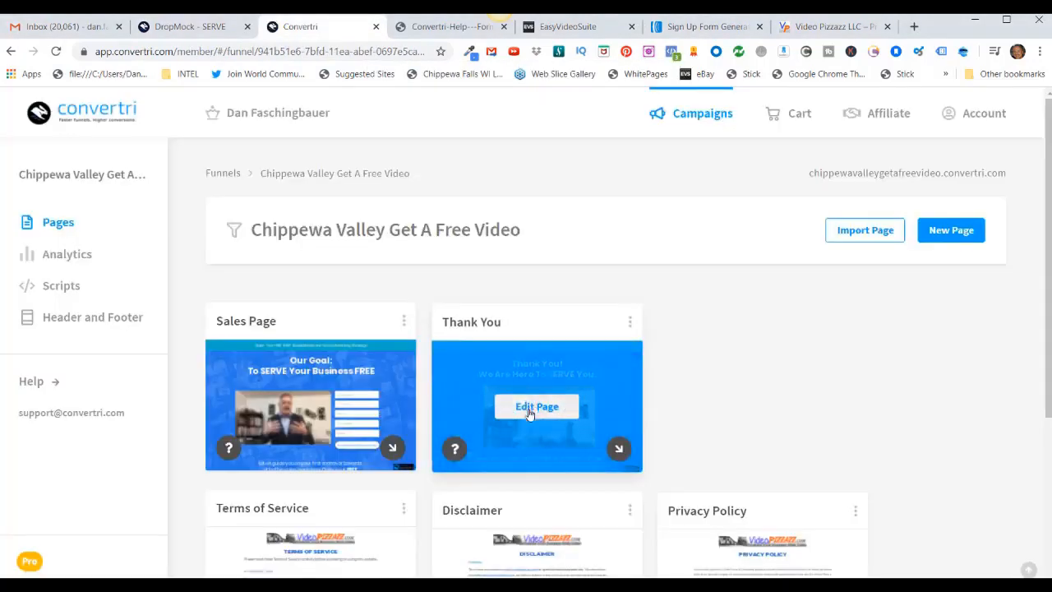
pyautogui.click(537, 408)
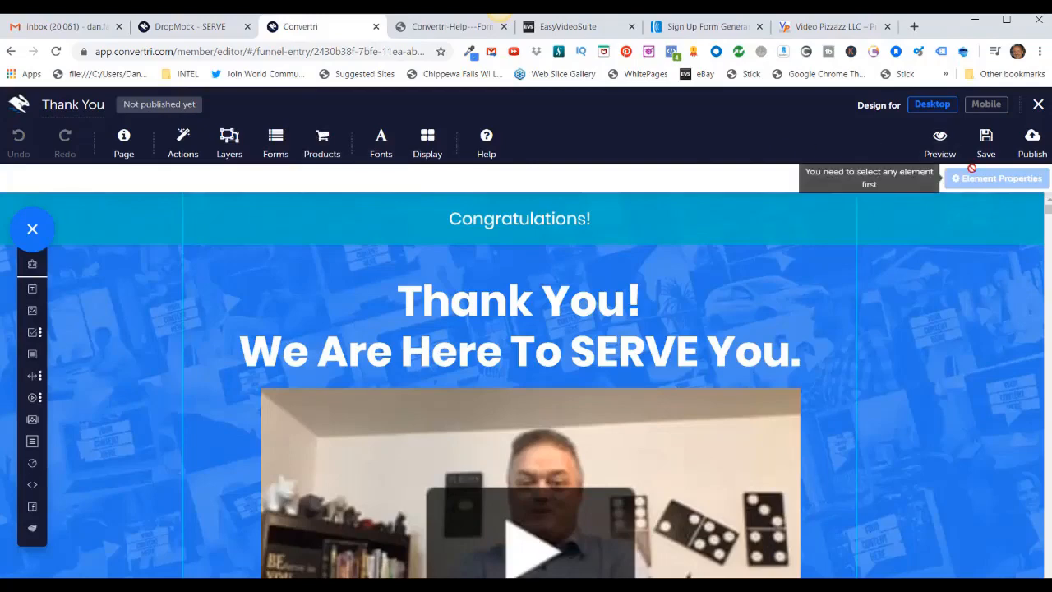
# Step: Save the Thank You page and publish it with the path thankyou
pyautogui.click(987, 141)
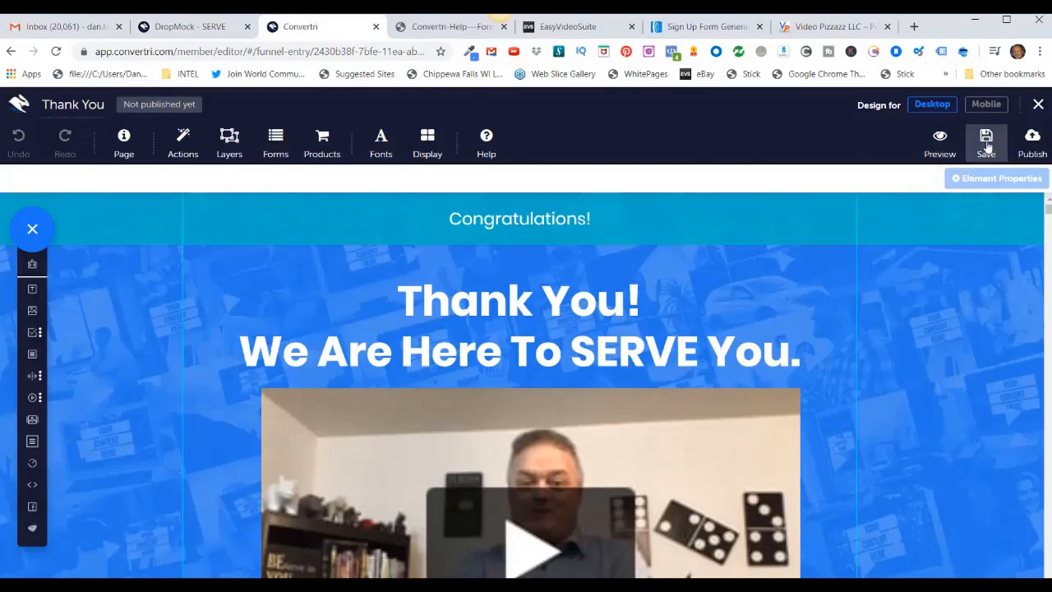
pyautogui.click(1032, 143)
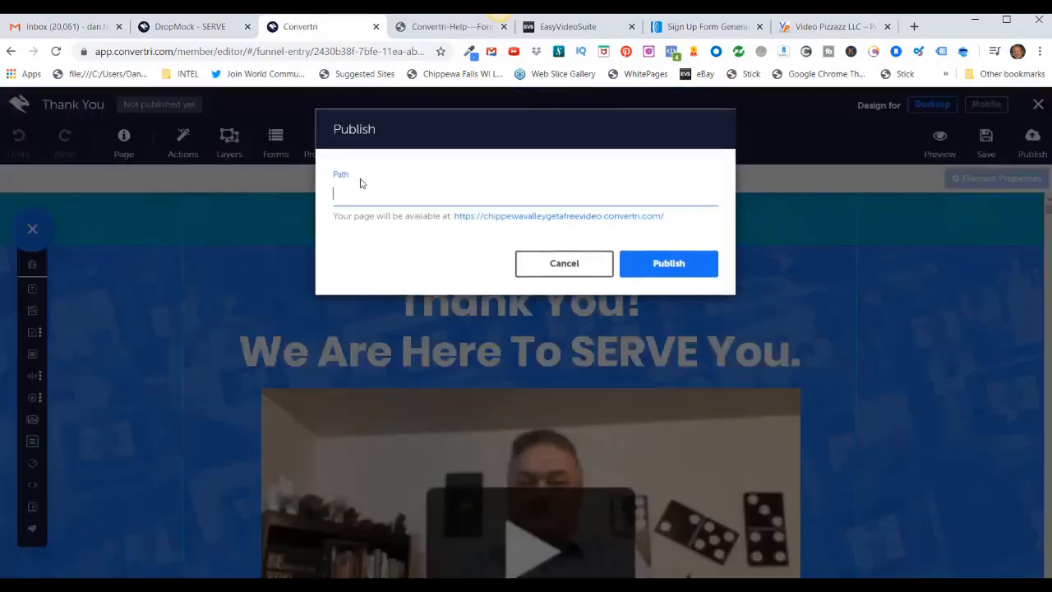
pyautogui.write('thankyou')
pyautogui.click(668, 264)
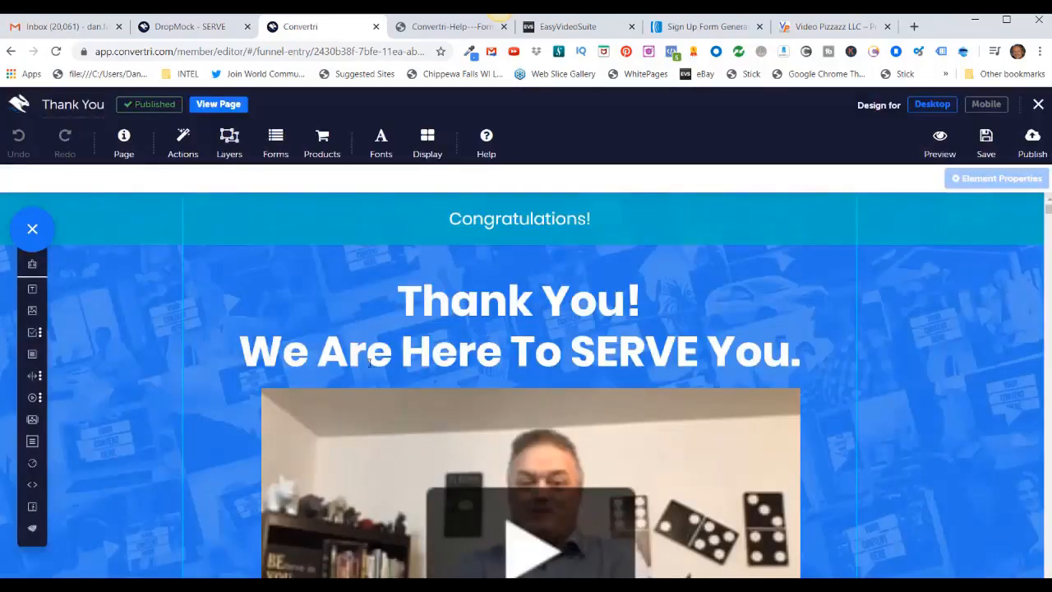
# Step: View the published Thank You page and copy its web address
pyautogui.click(224, 105)
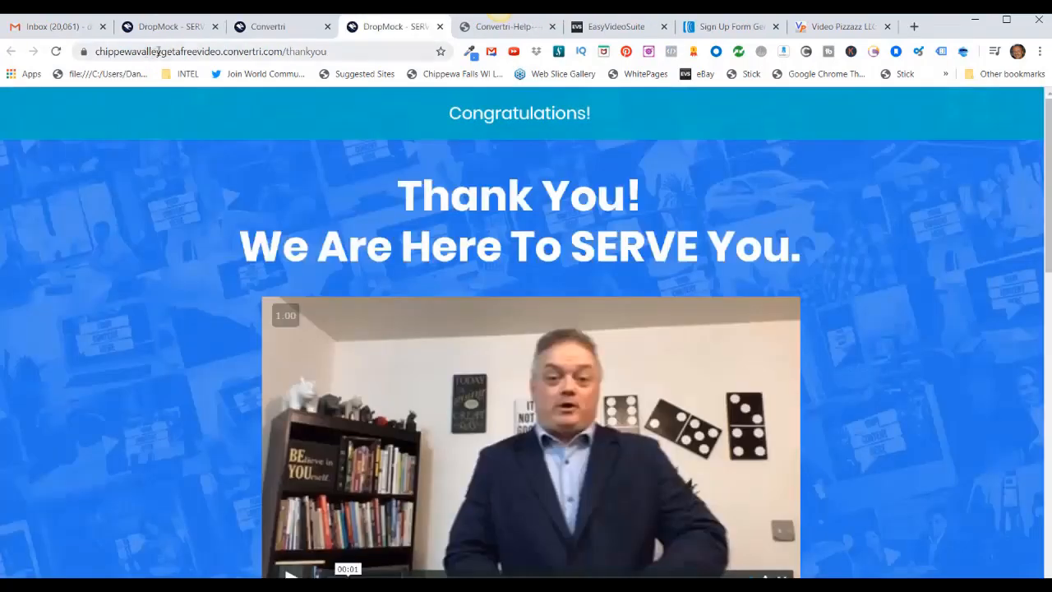
pyautogui.click(156, 52)
pyautogui.rightClick(159, 54)
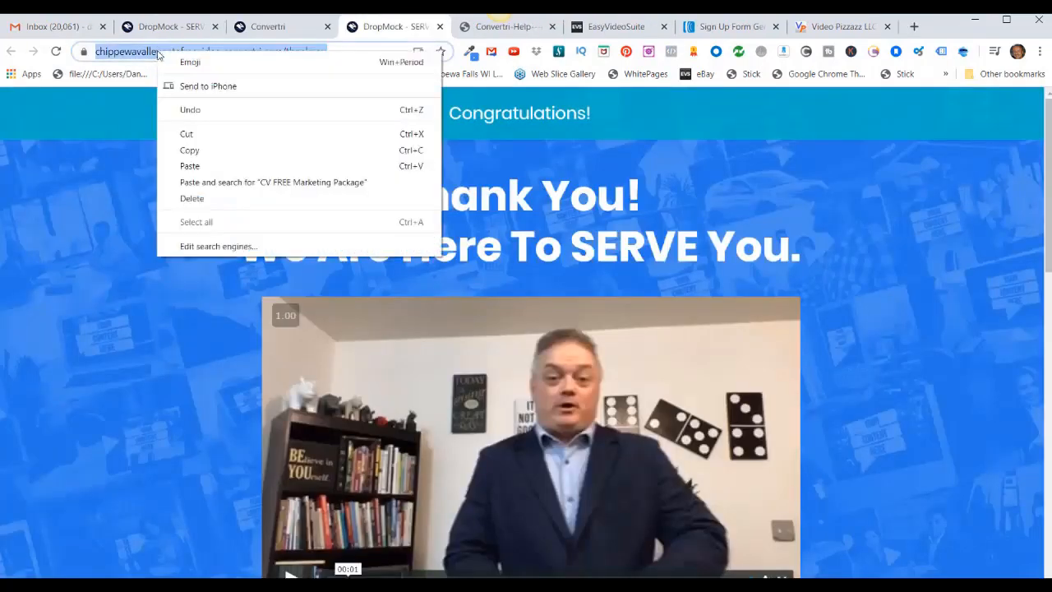
pyautogui.click(193, 150)
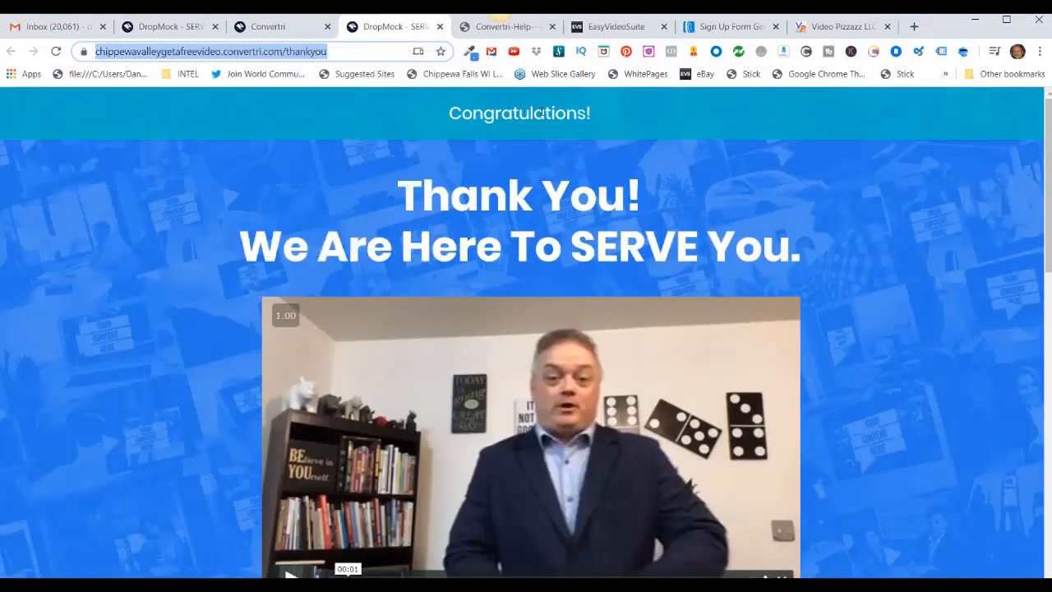
pyautogui.click(725, 26)
pyautogui.click(151, 301)
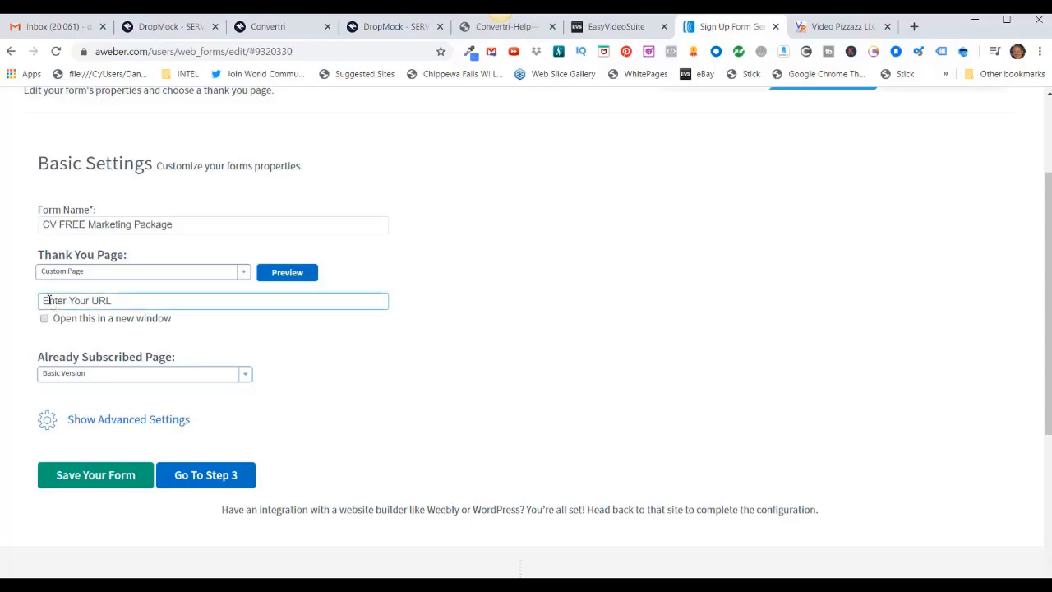
pyautogui.hotkey('ctrl', 'v')
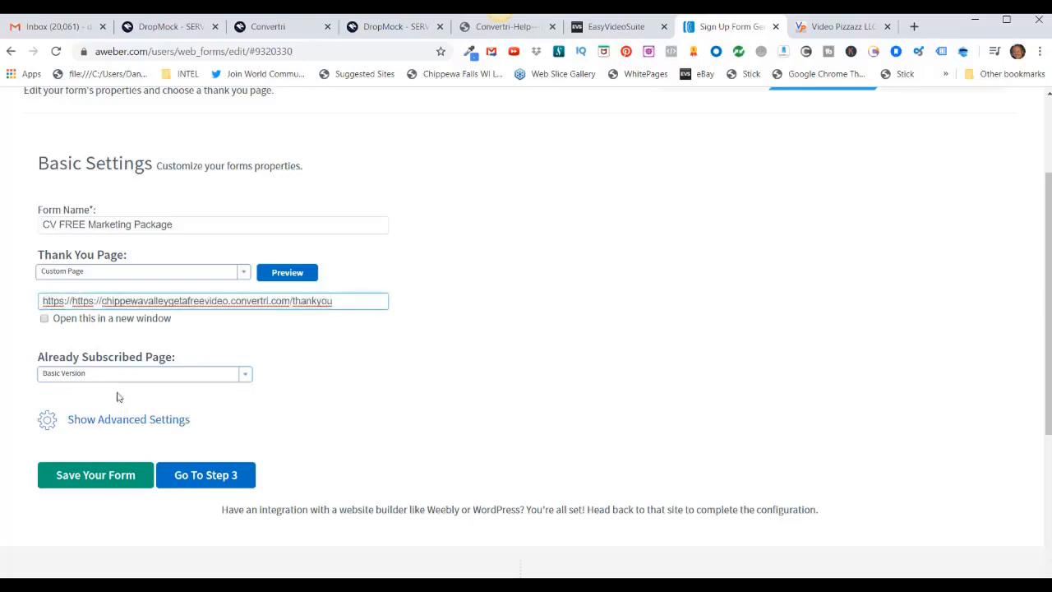
pyautogui.click(71, 301)
pyautogui.press('BackSpace')
pyautogui.press('BackSpace')
pyautogui.press('BackSpace')
pyautogui.press('BackSpace')
pyautogui.press('BackSpace')
pyautogui.press('BackSpace')
pyautogui.press('BackSpace')
pyautogui.press('BackSpace')
# Step: Save the sign up form after reviewing its advanced settings and continue to the publishing stage
pyautogui.click(131, 423)
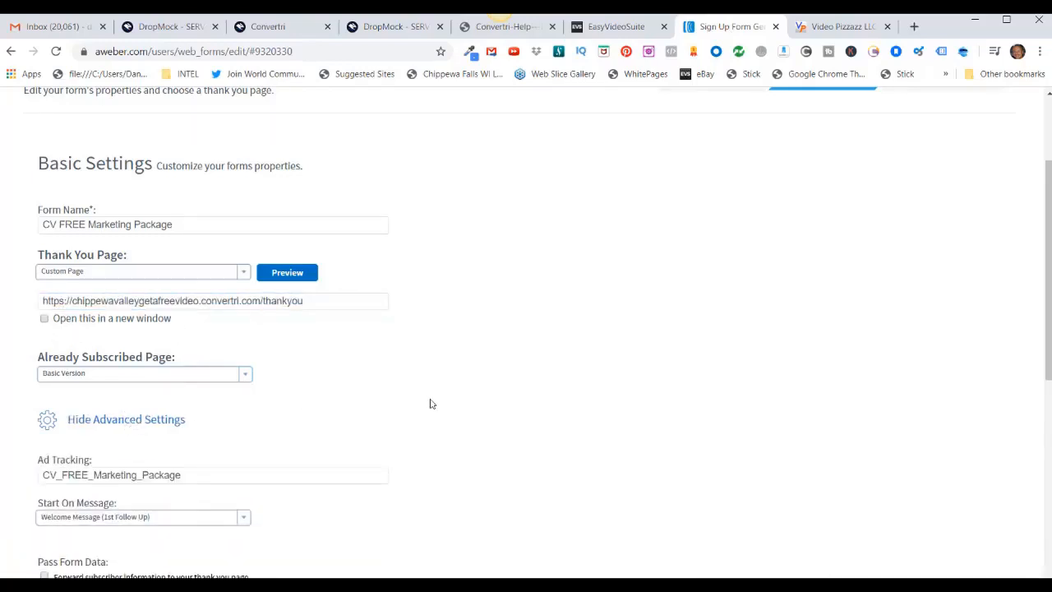
pyautogui.scroll(-2, 469, 422)
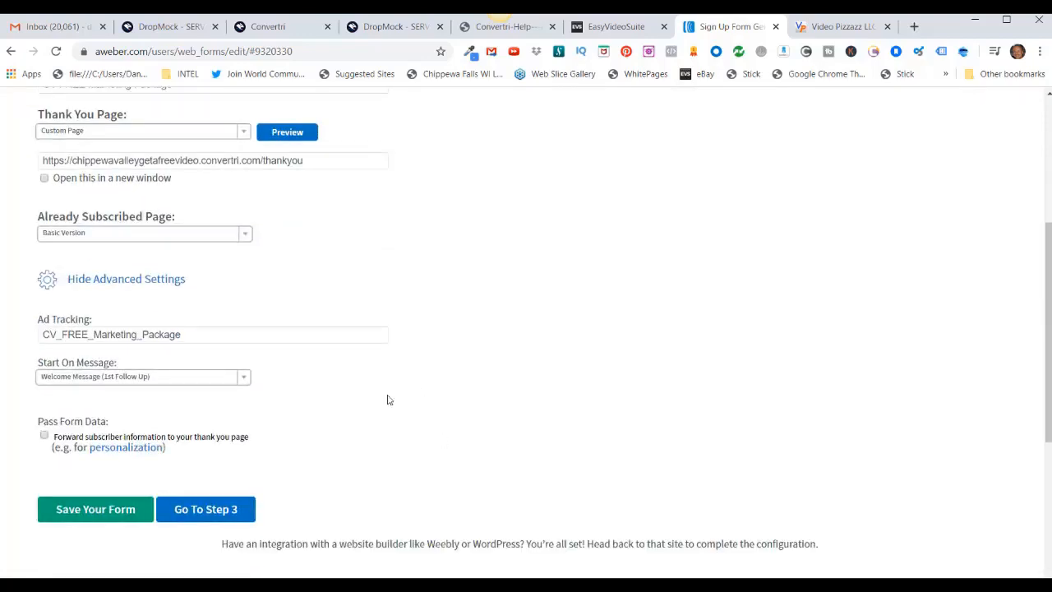
pyautogui.click(95, 510)
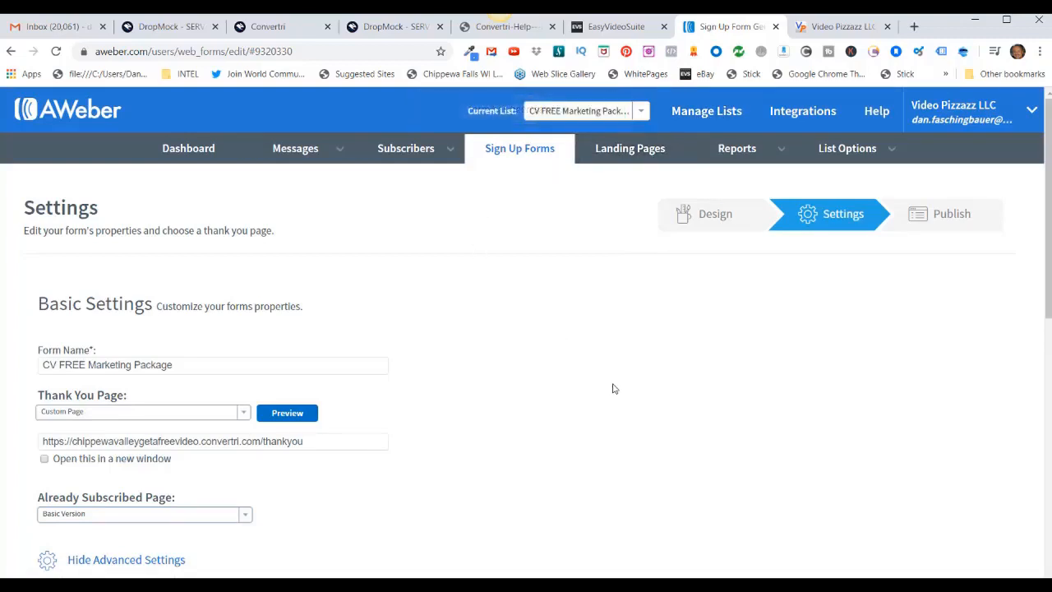
pyautogui.scroll(-10, 192, 301)
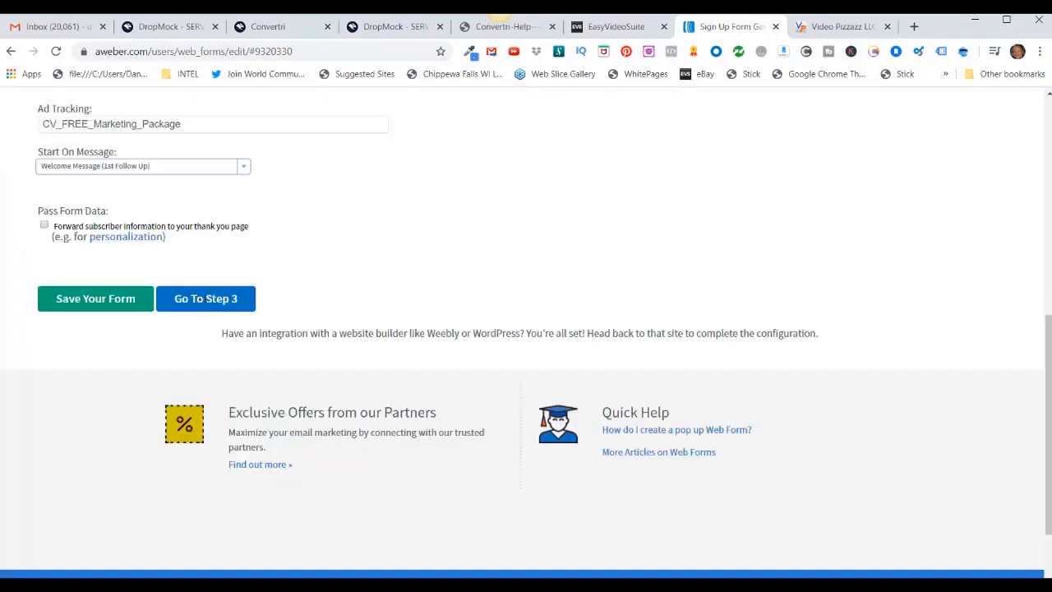
pyautogui.click(205, 298)
pyautogui.scroll(-1, 667, 427)
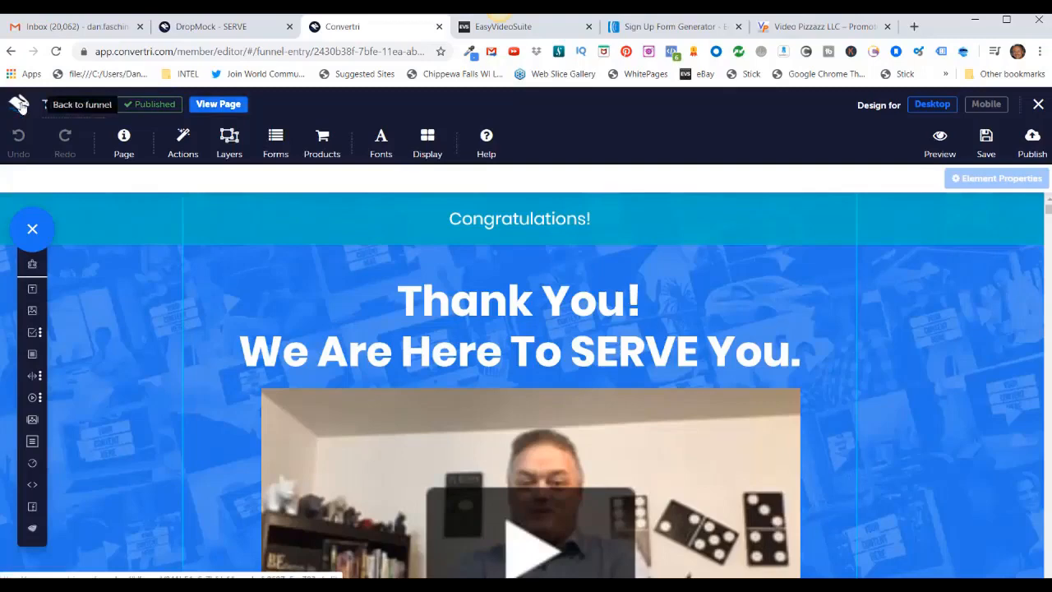
# Step: In Convertri, return to the funnel and open the Sales Page for editing at its opt-in form
pyautogui.click(18, 104)
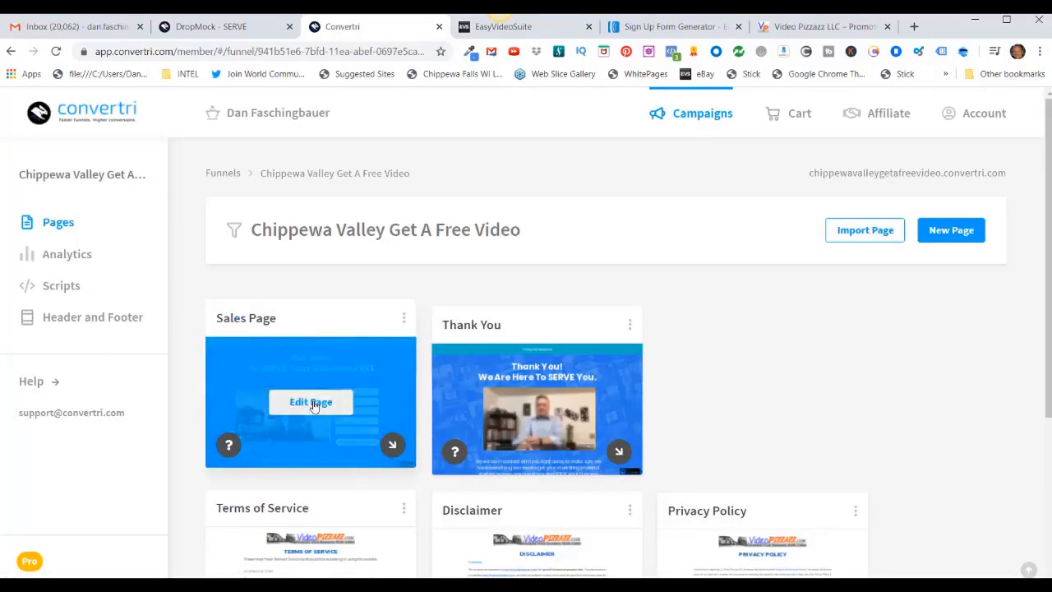
pyautogui.click(306, 402)
pyautogui.scroll(1, 505, 263)
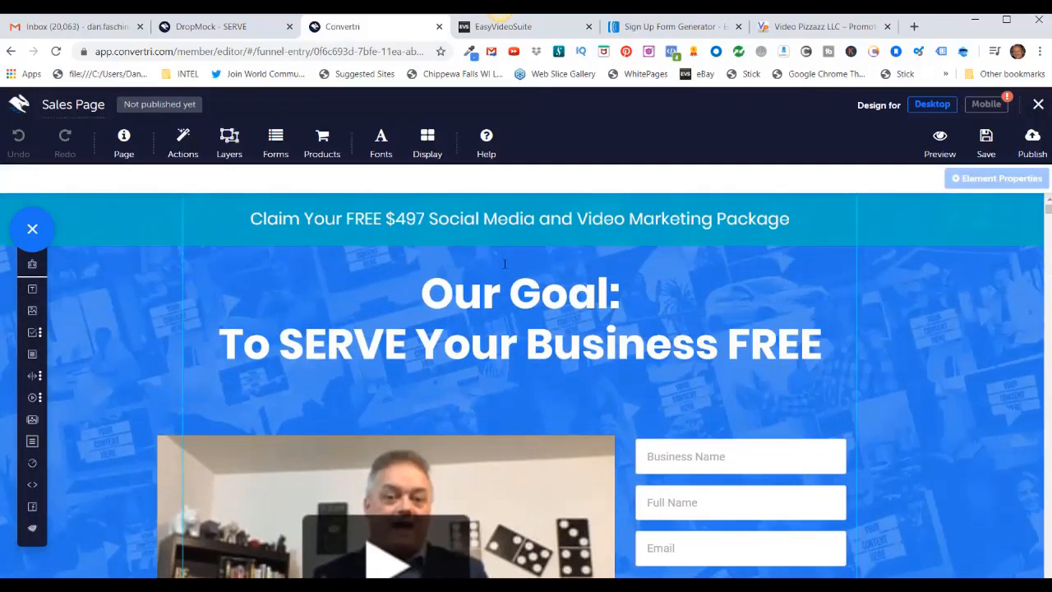
pyautogui.scroll(-3, 504, 264)
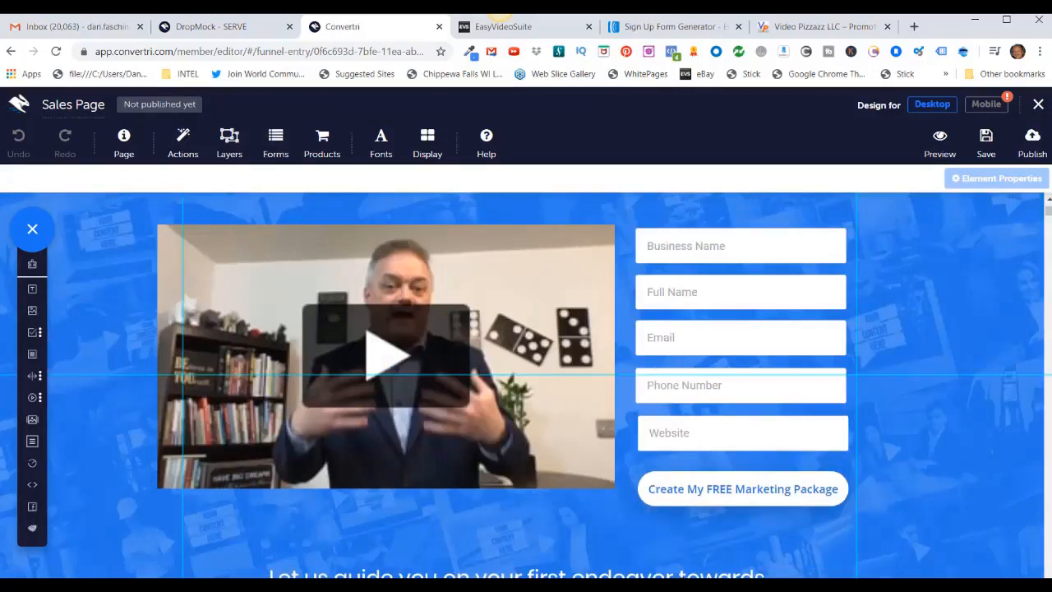
# Step: Connect the Sales Page form to the AWeber autoresponder with CV FREE Marketing Package as the target list
pyautogui.click(274, 142)
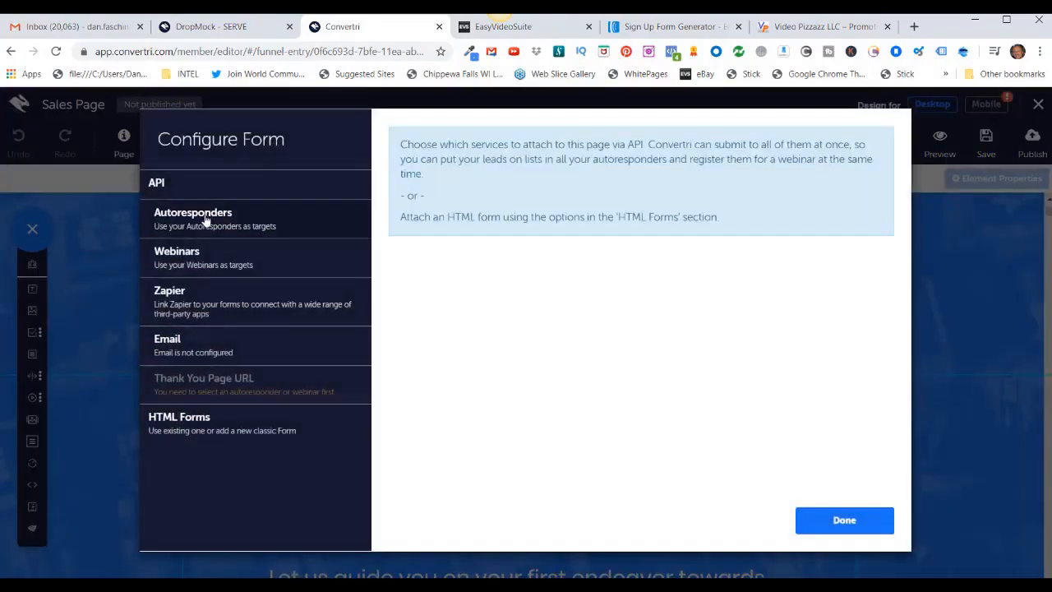
pyautogui.click(205, 219)
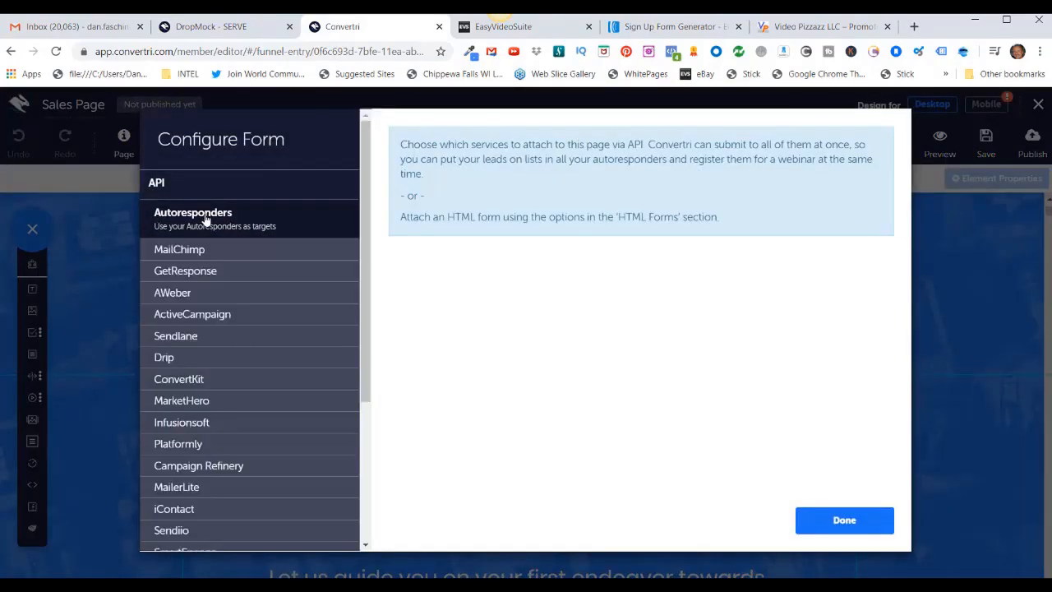
pyautogui.click(183, 293)
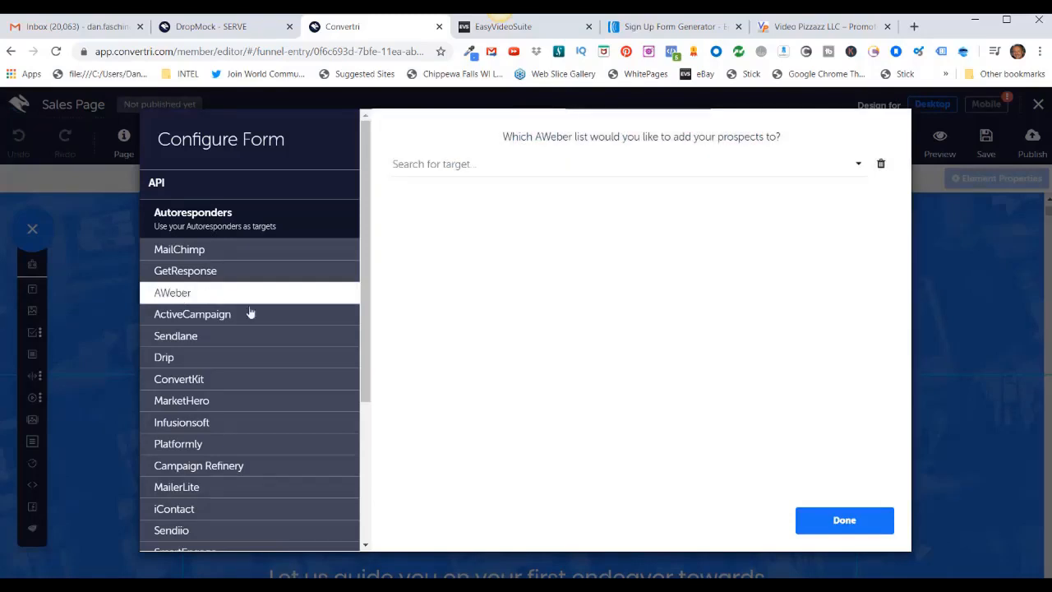
pyautogui.click(859, 167)
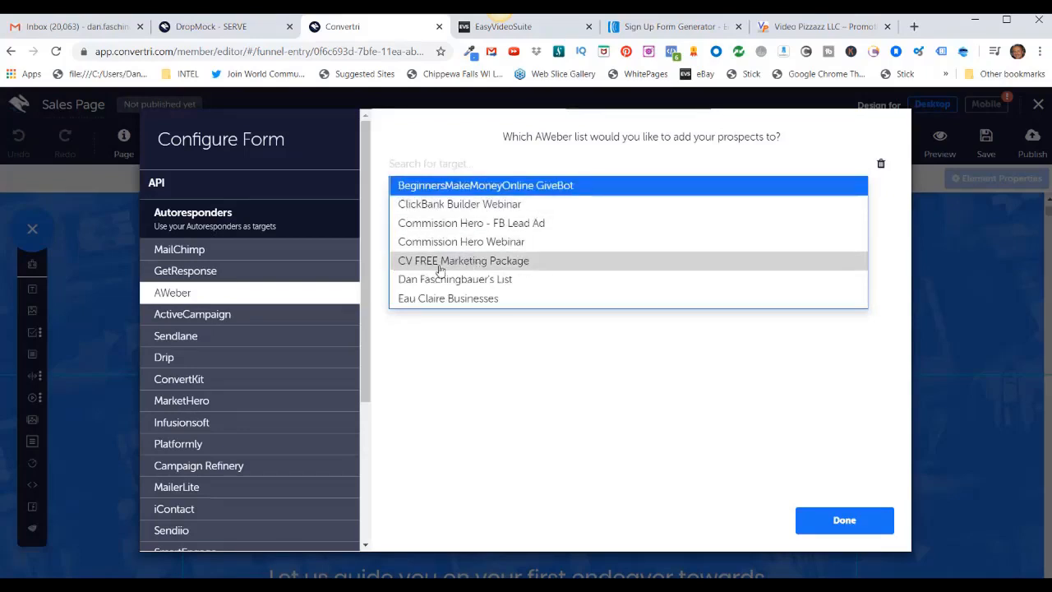
pyautogui.click(490, 260)
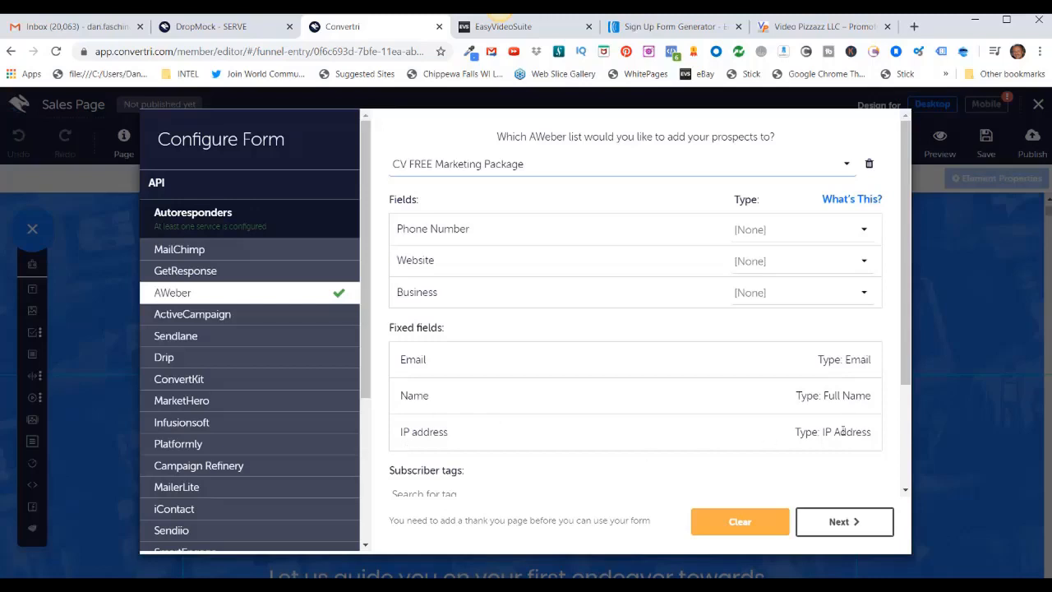
# Step: Map the AWeber Phone Number field to the Phone type and the Website field to the Website type
pyautogui.click(400, 218)
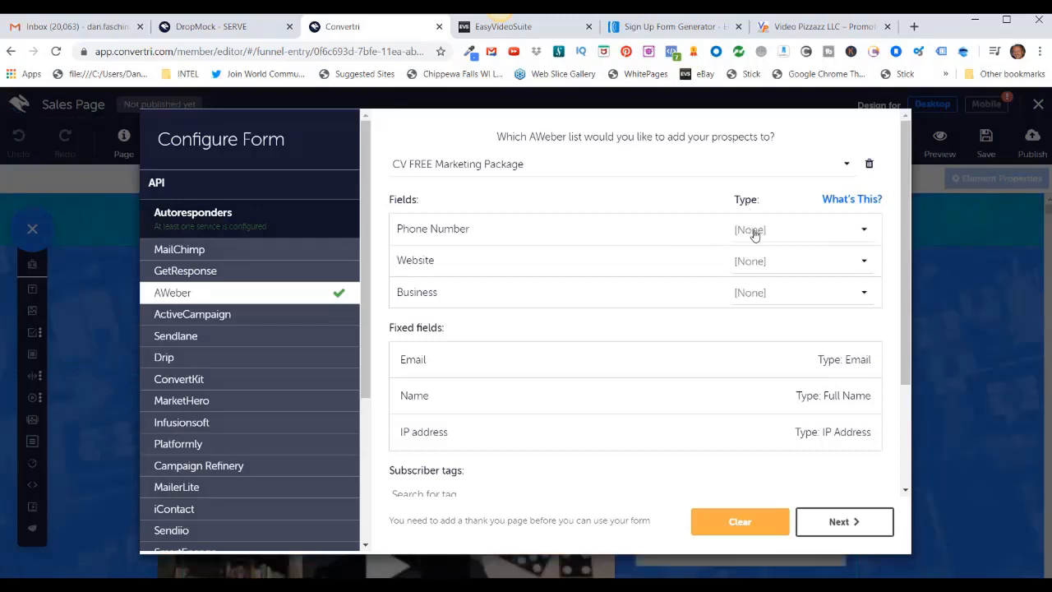
pyautogui.click(755, 235)
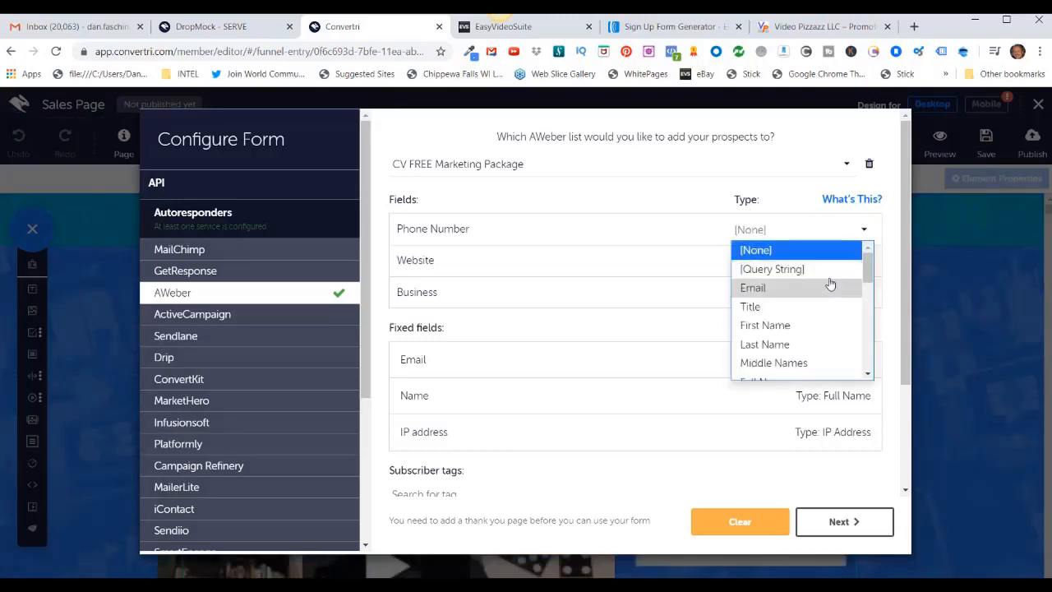
pyautogui.moveTo(870, 268); pyautogui.dragTo(873, 292)
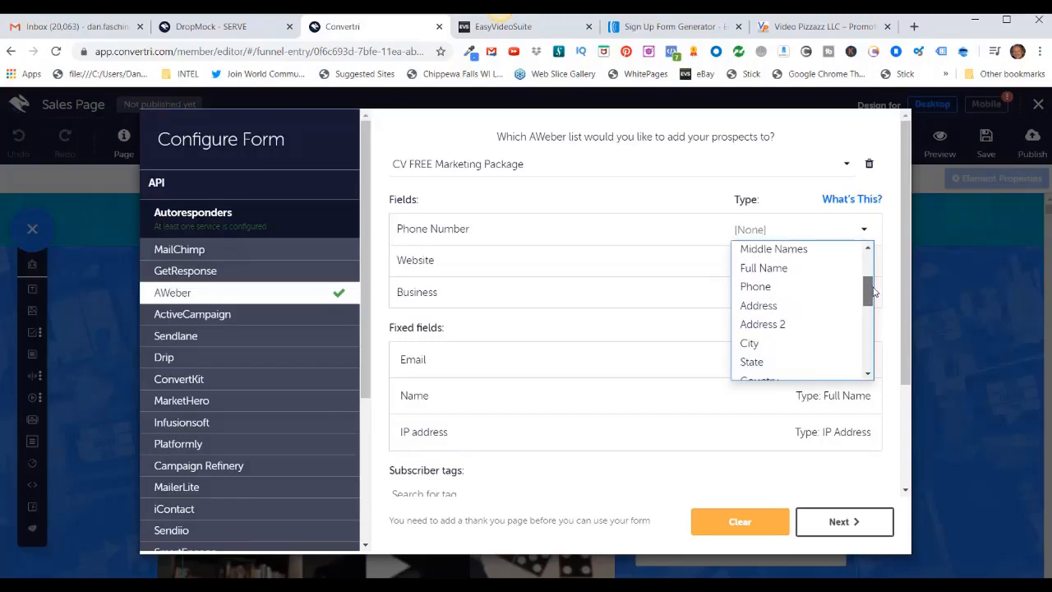
pyautogui.click(754, 290)
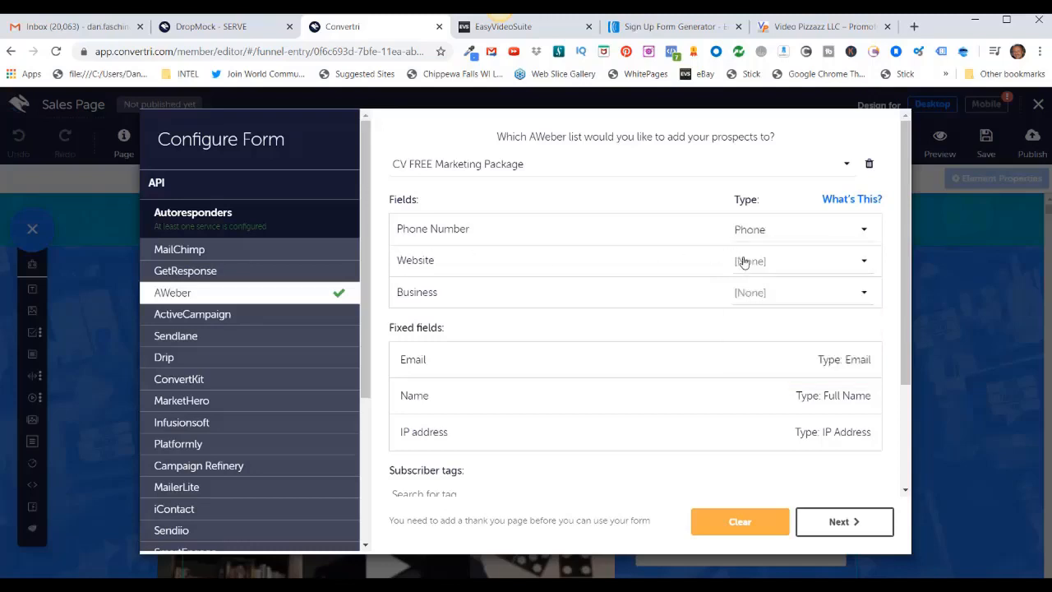
pyautogui.click(748, 262)
pyautogui.scroll(-5, 758, 353)
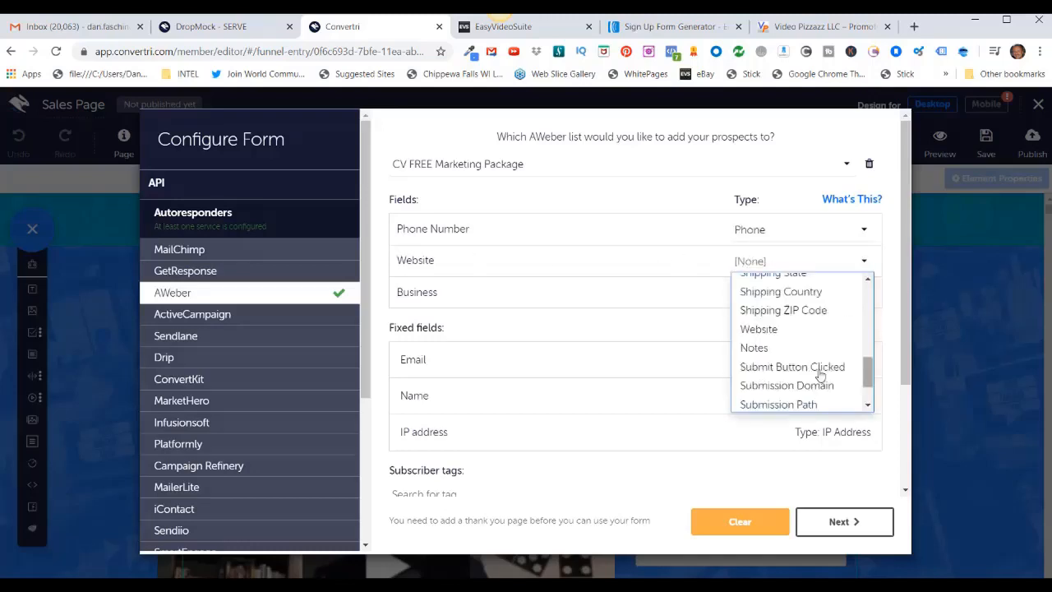
pyautogui.click(758, 330)
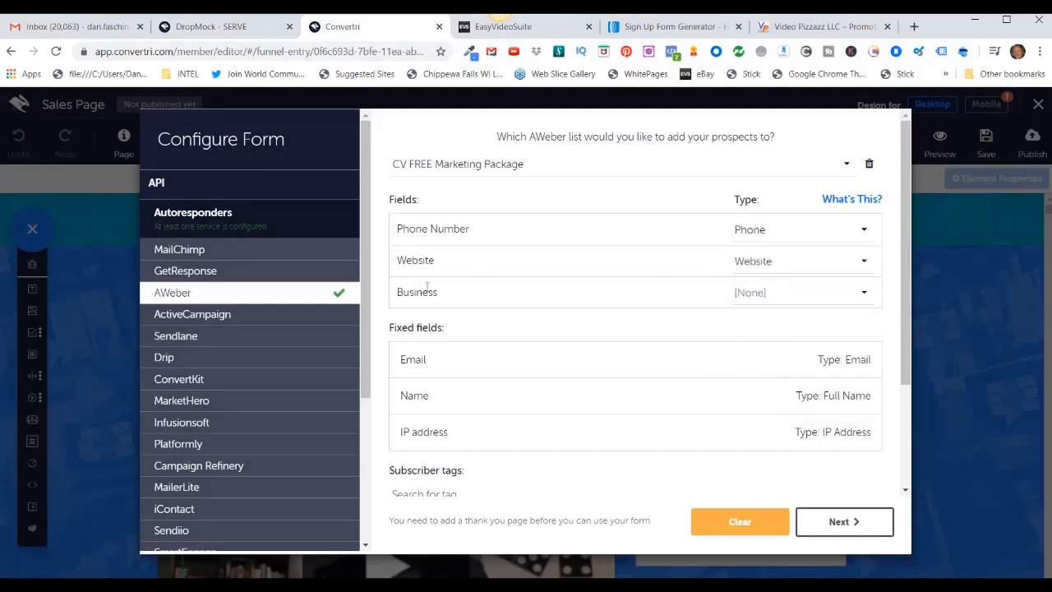
# Step: Review the Business field's type options and the subscriber tag settings, and continue to the thank you page redirect settings
pyautogui.click(754, 297)
pyautogui.scroll(-3, 754, 298)
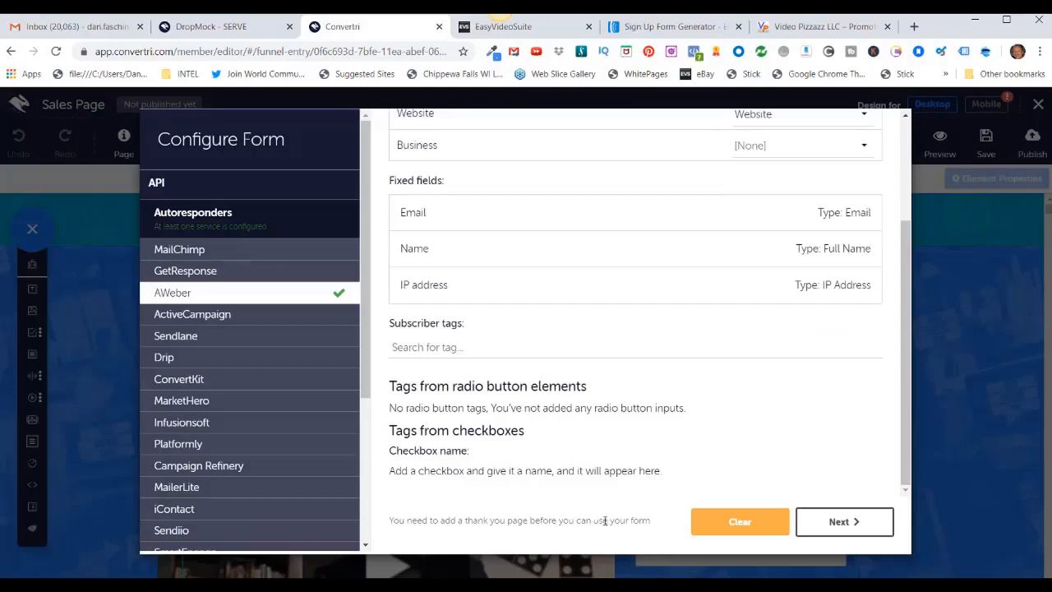
pyautogui.scroll(1, 666, 444)
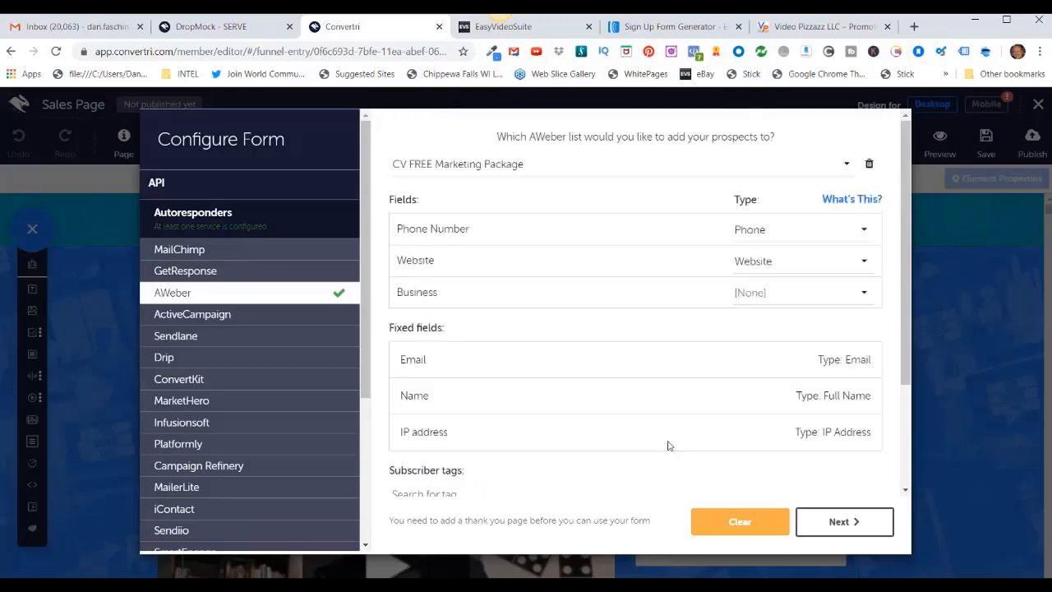
pyautogui.scroll(-1, 665, 446)
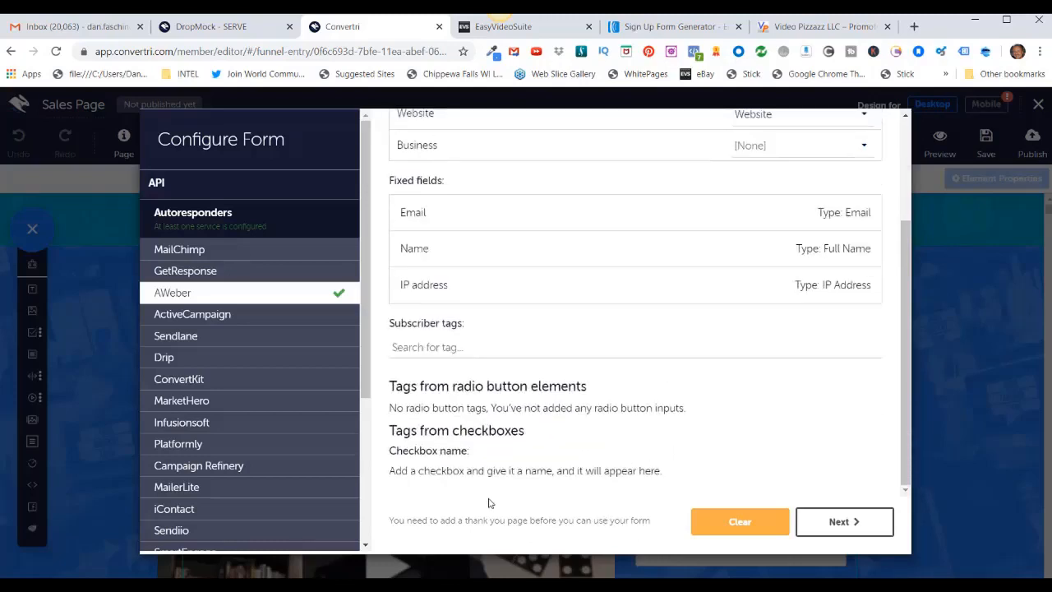
pyautogui.click(840, 522)
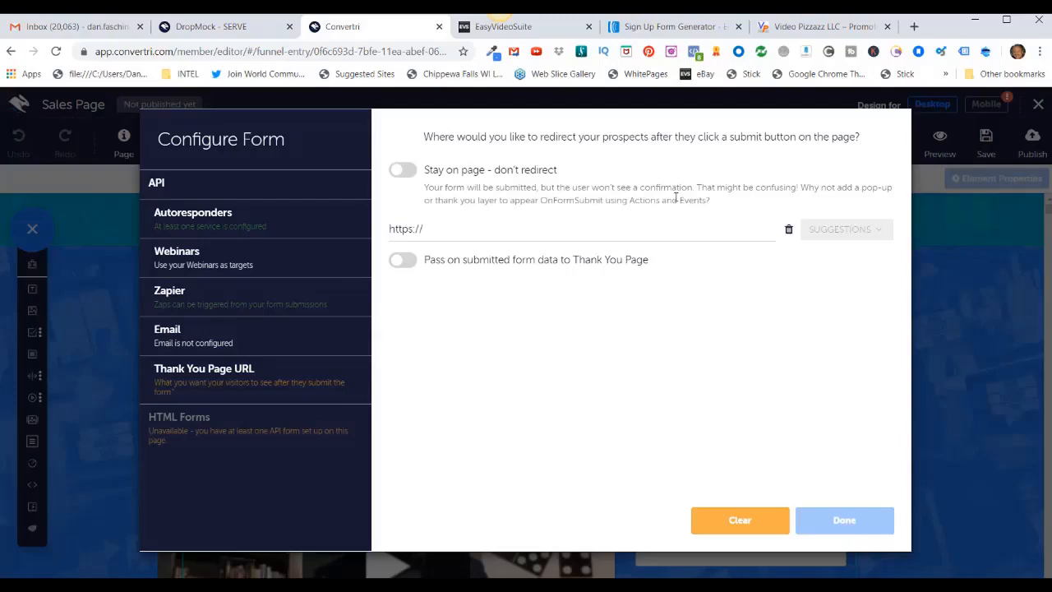
pyautogui.click(498, 230)
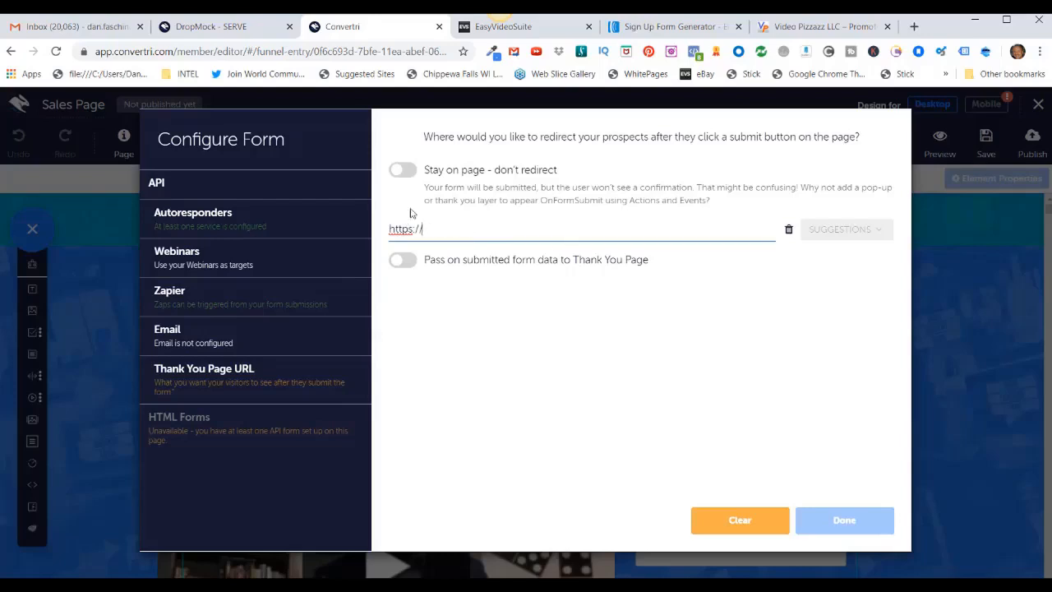
pyautogui.write('https://chippewavalleygetafreevideo.convertri.com/thankyou')
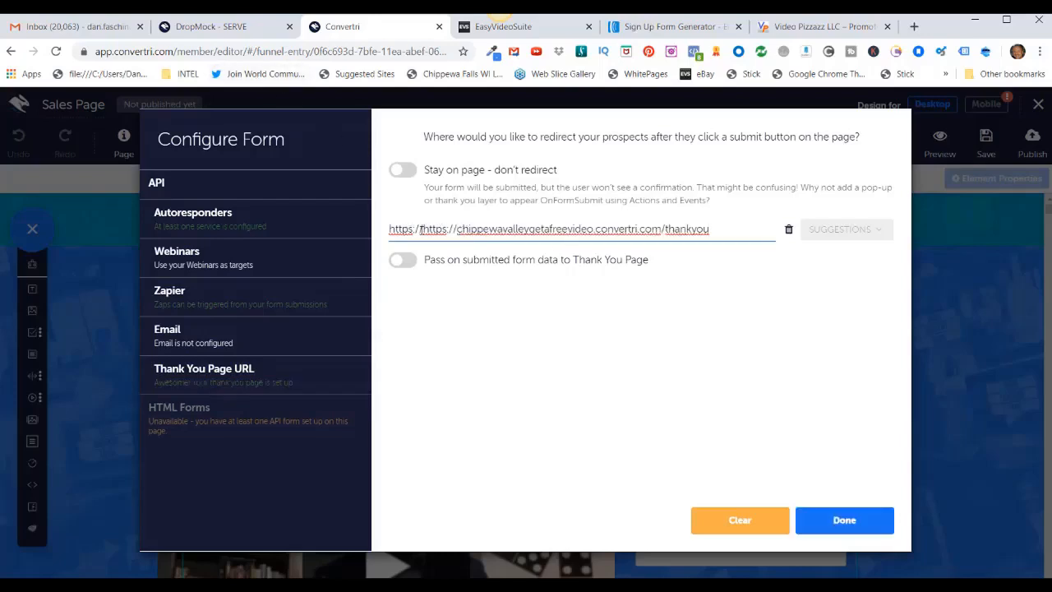
pyautogui.press('BackSpace')
pyautogui.press('BackSpace')
pyautogui.press('BackSpace')
pyautogui.press('BackSpace')
pyautogui.press('BackSpace')
pyautogui.press('BackSpace')
pyautogui.press('BackSpace')
pyautogui.press('BackSpace')
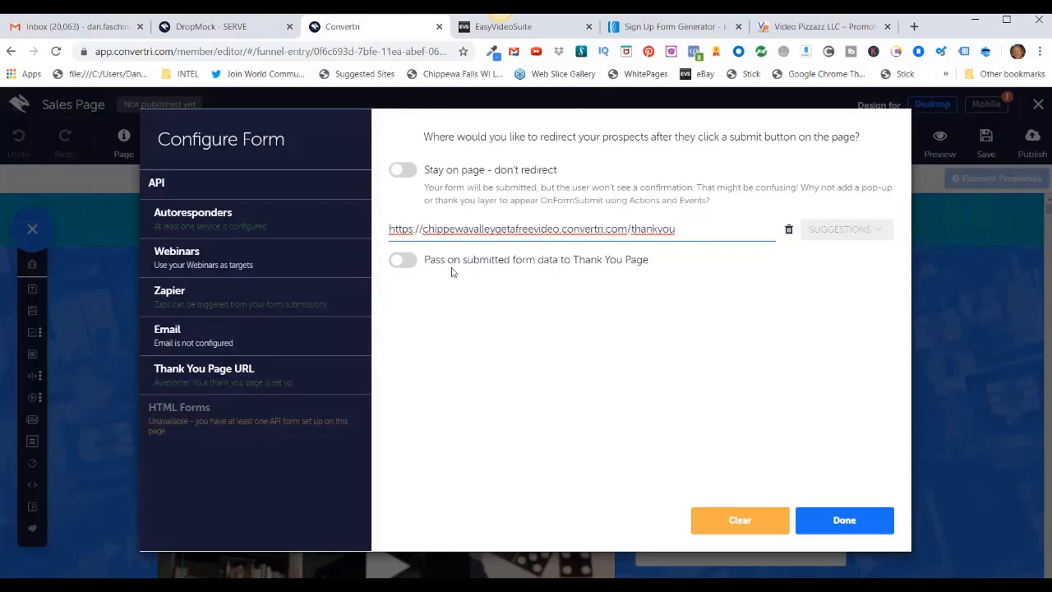
pyautogui.click(404, 260)
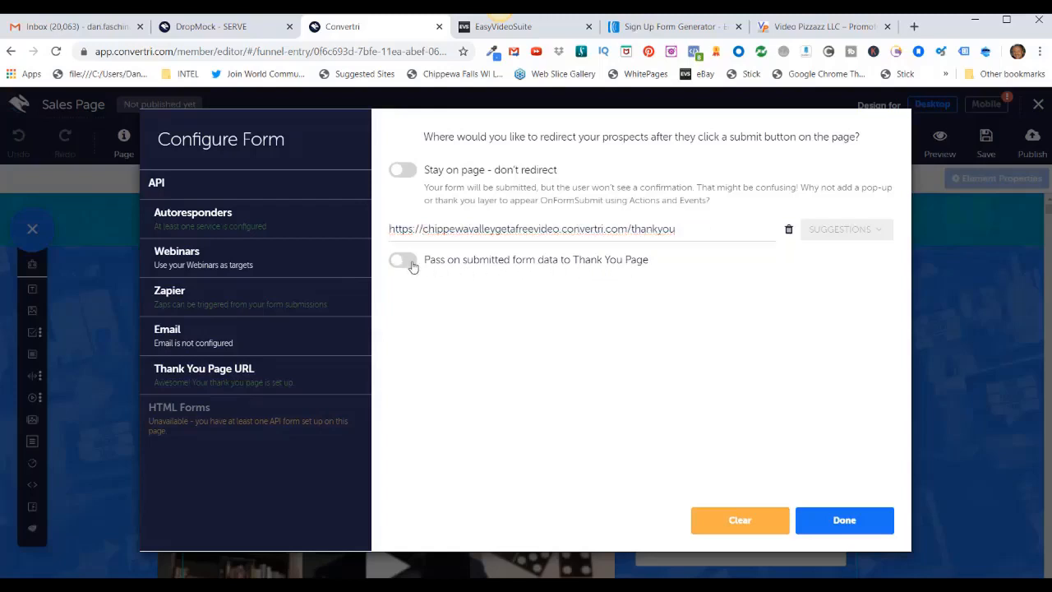
pyautogui.click(825, 521)
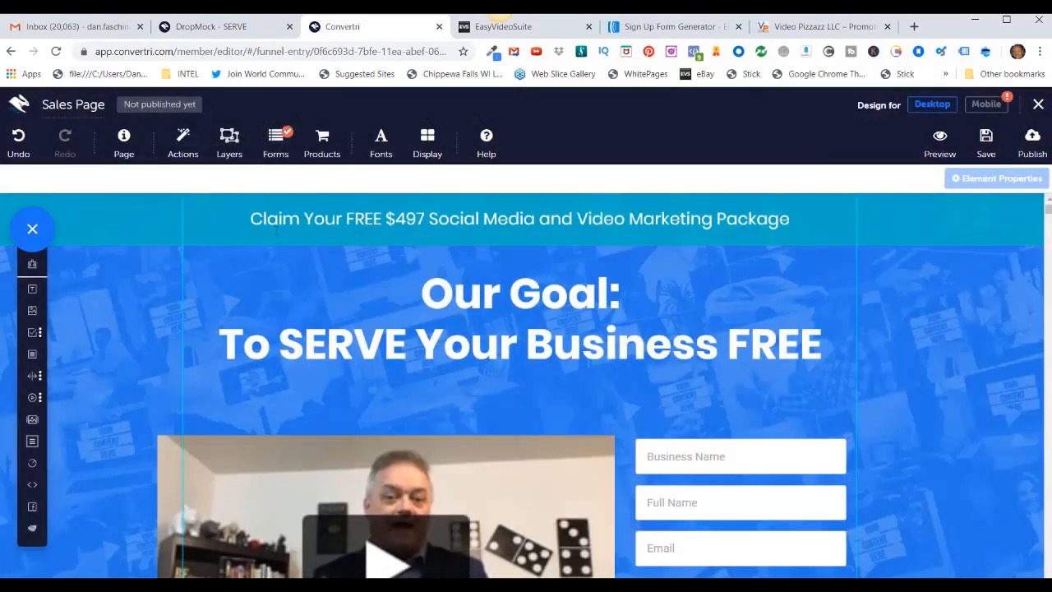
# Step: Save the Sales Page and publish it under the path marketing-package
pyautogui.click(273, 205)
pyautogui.scroll(-1, 918, 279)
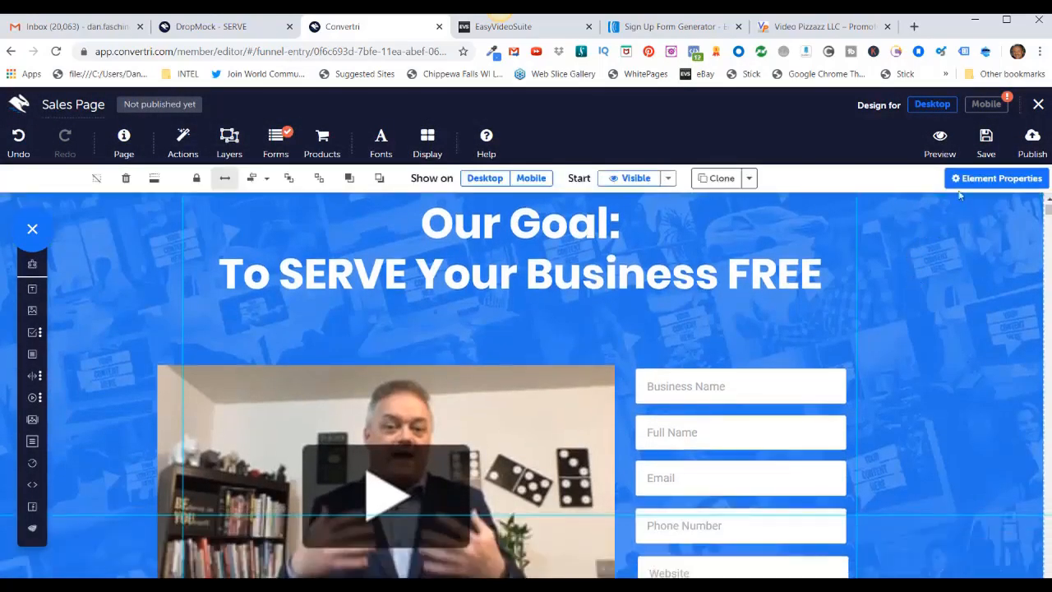
pyautogui.click(986, 141)
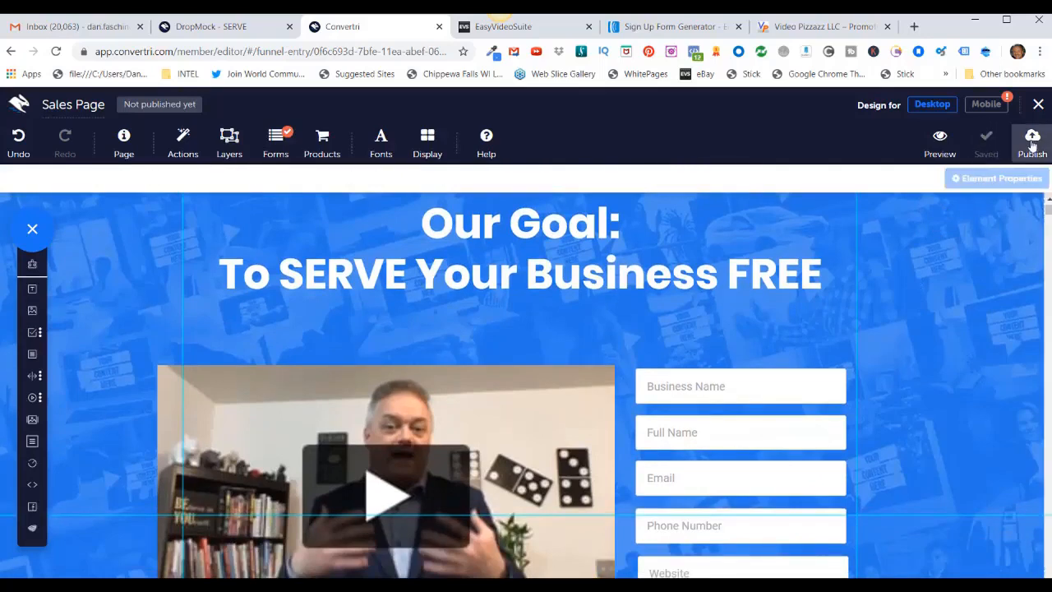
pyautogui.click(1032, 142)
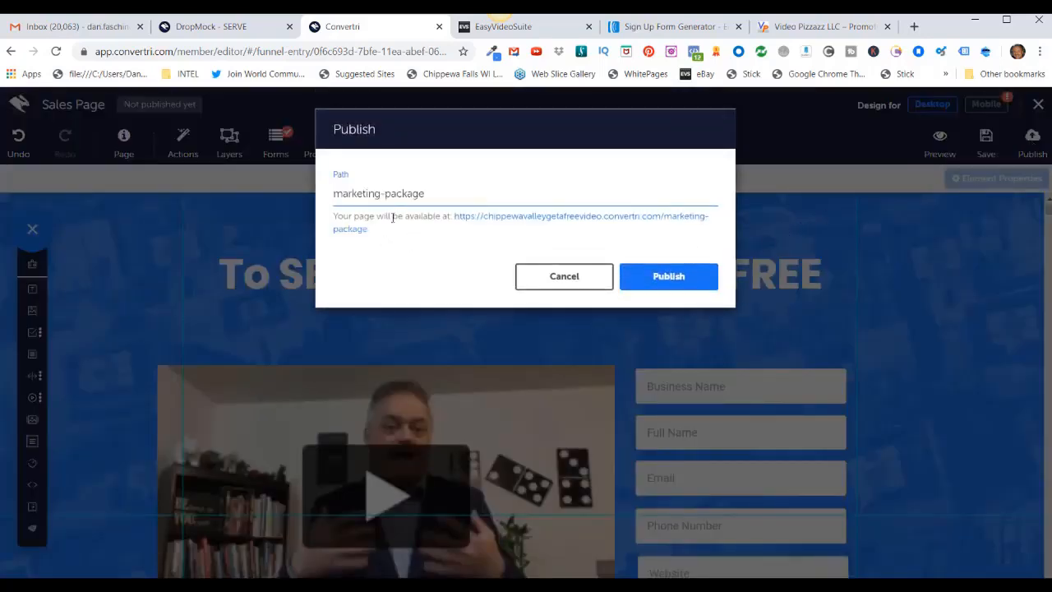
pyautogui.click(667, 280)
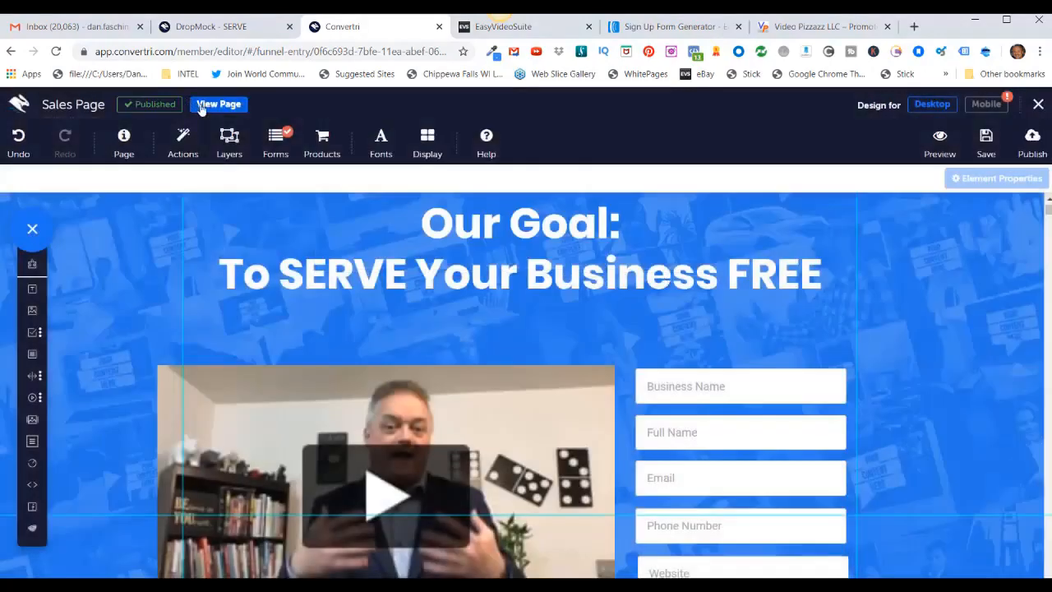
pyautogui.click(215, 106)
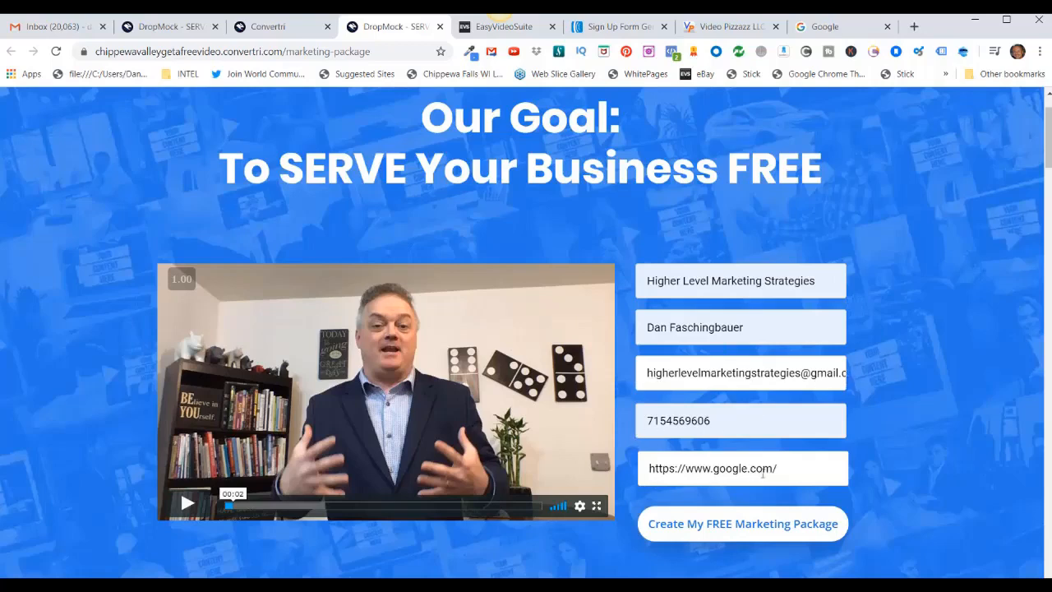
pyautogui.click(724, 527)
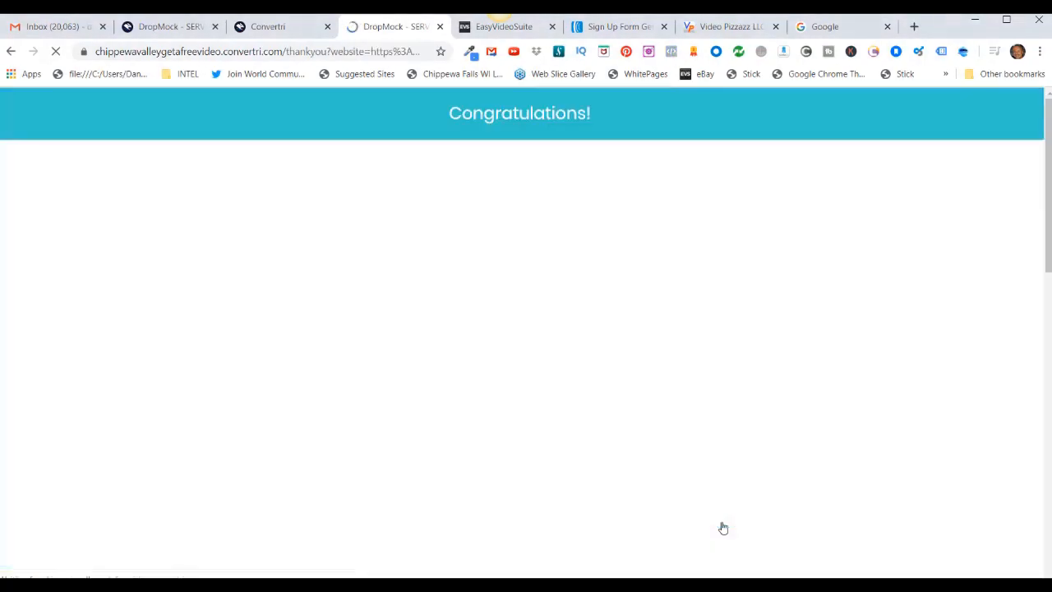
pyautogui.scroll(-1, 533, 391)
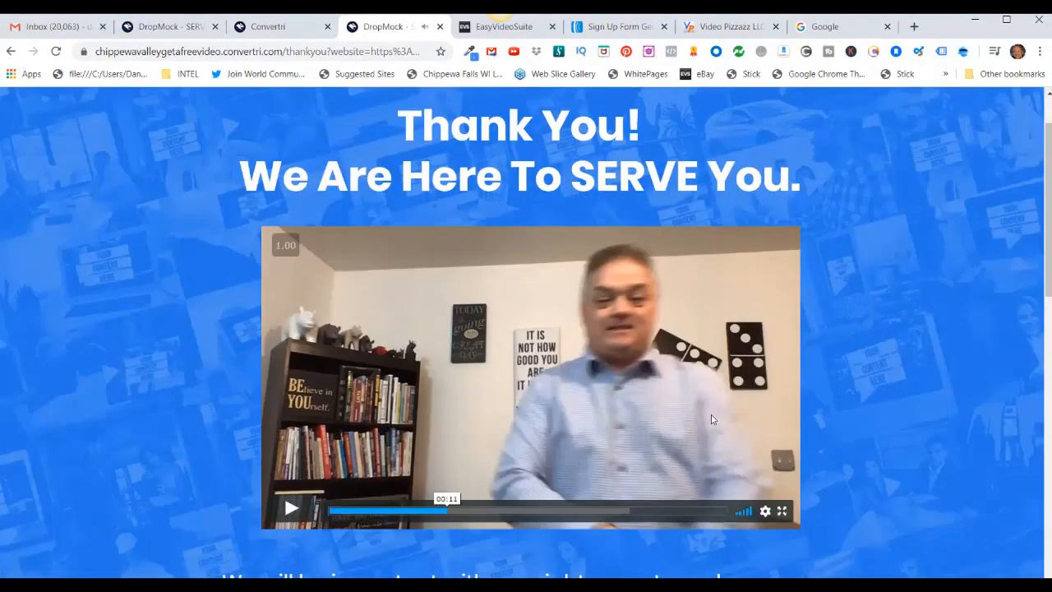
pyautogui.scroll(-3, 711, 408)
pyautogui.scroll(3, 712, 409)
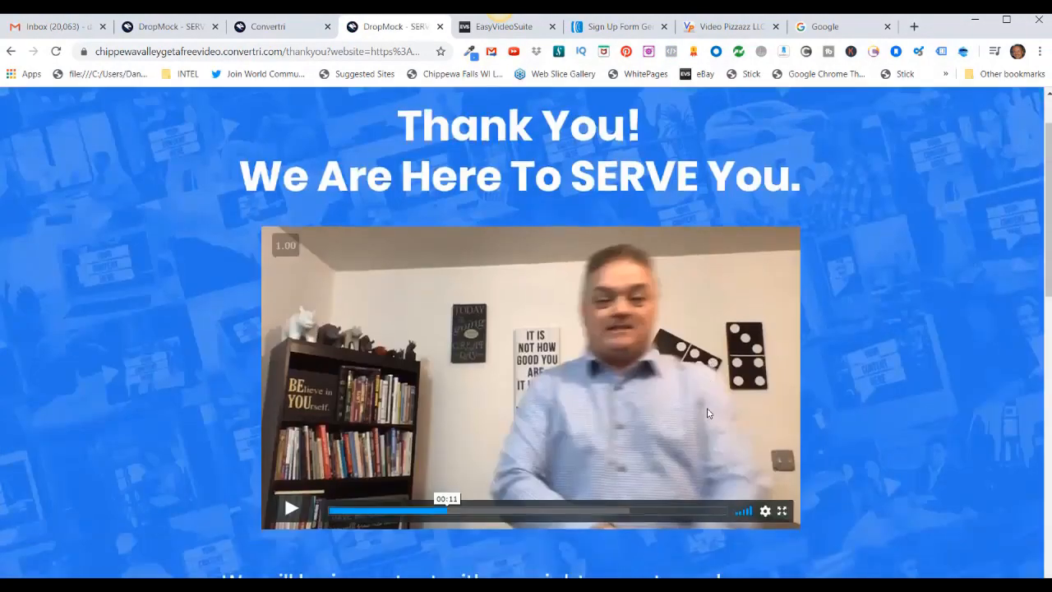
# Step: Check the test sign-up among AWeber's subscribers, and confirm the subscription from the Video Pizzazz LLC email in Gmail
pyautogui.click(606, 27)
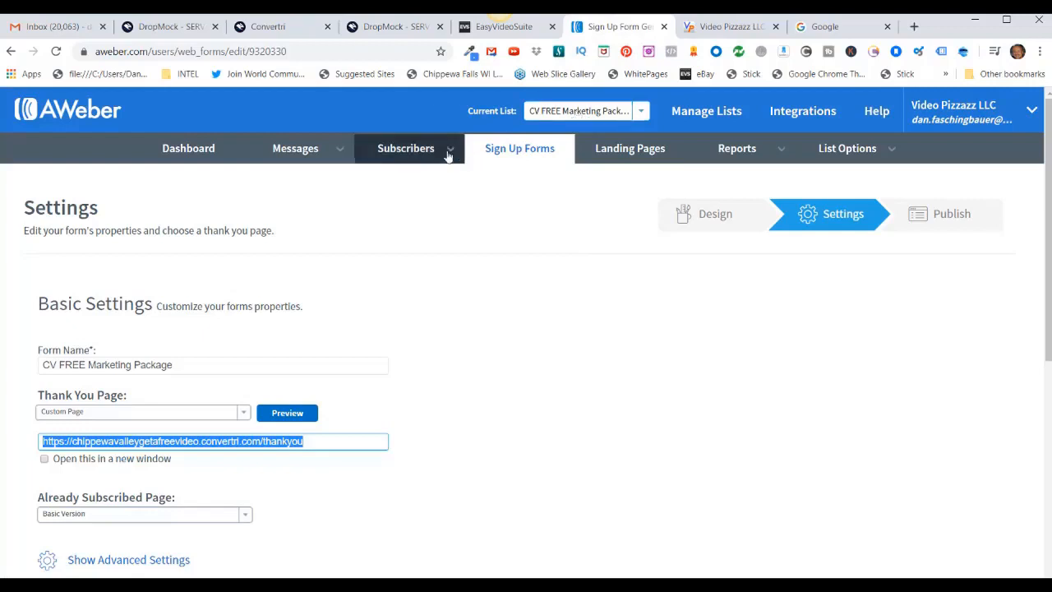
pyautogui.click(399, 153)
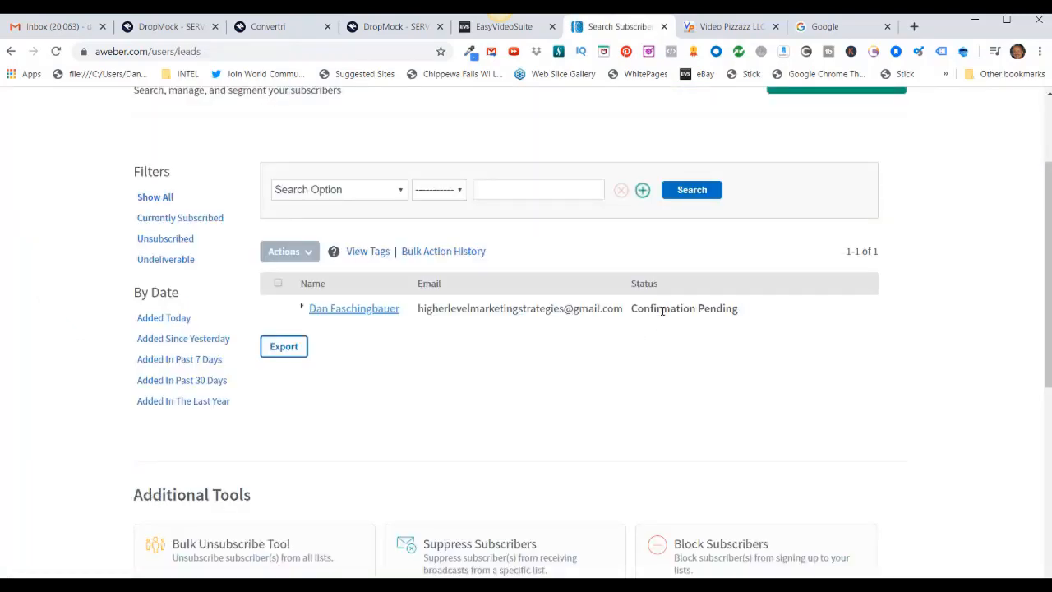
pyautogui.hotkey('ctrl', '1')
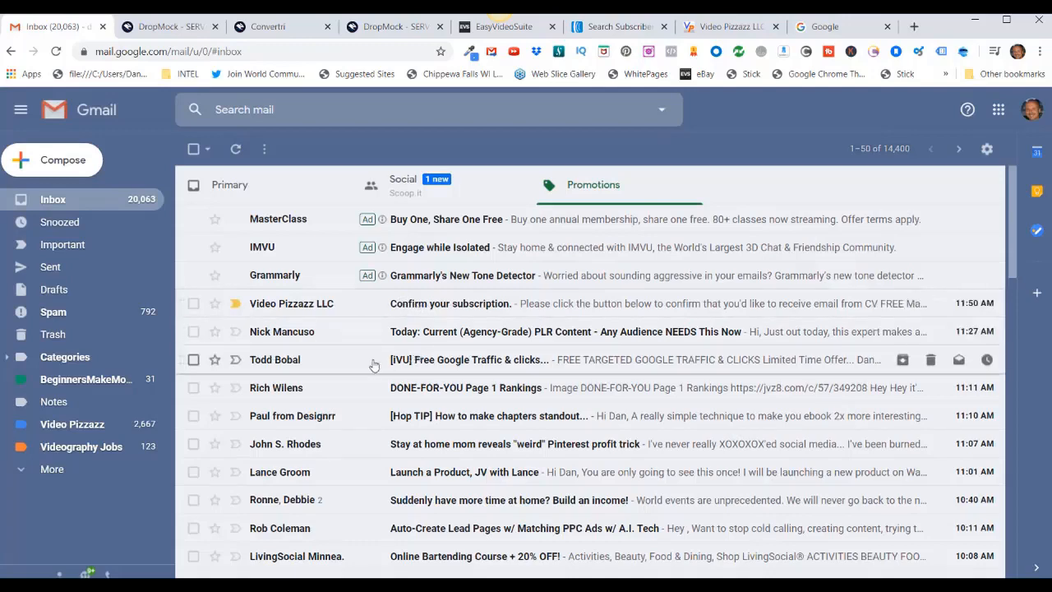
pyautogui.click(193, 303)
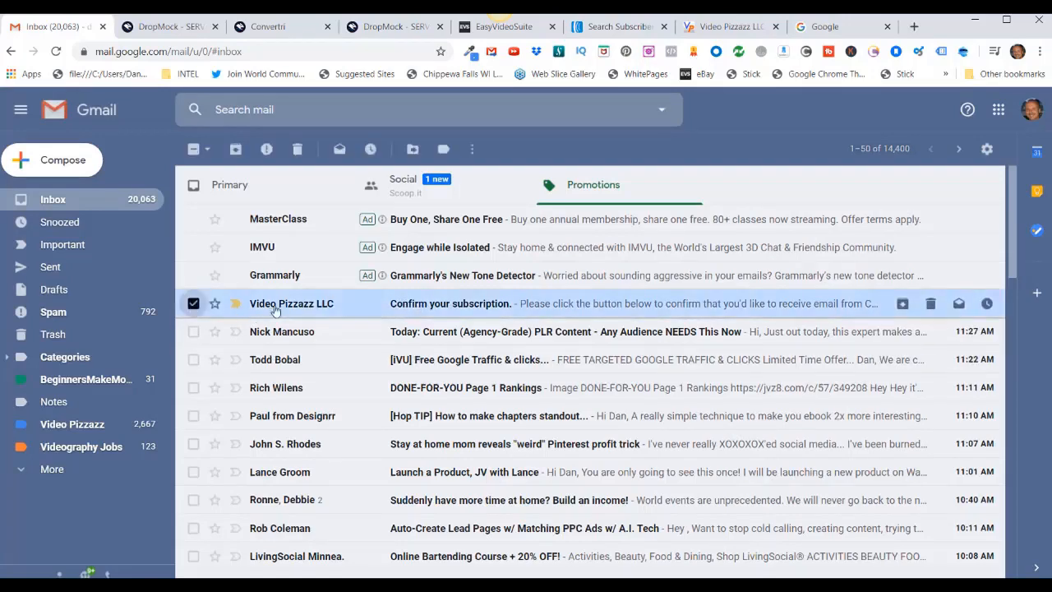
pyautogui.click(275, 307)
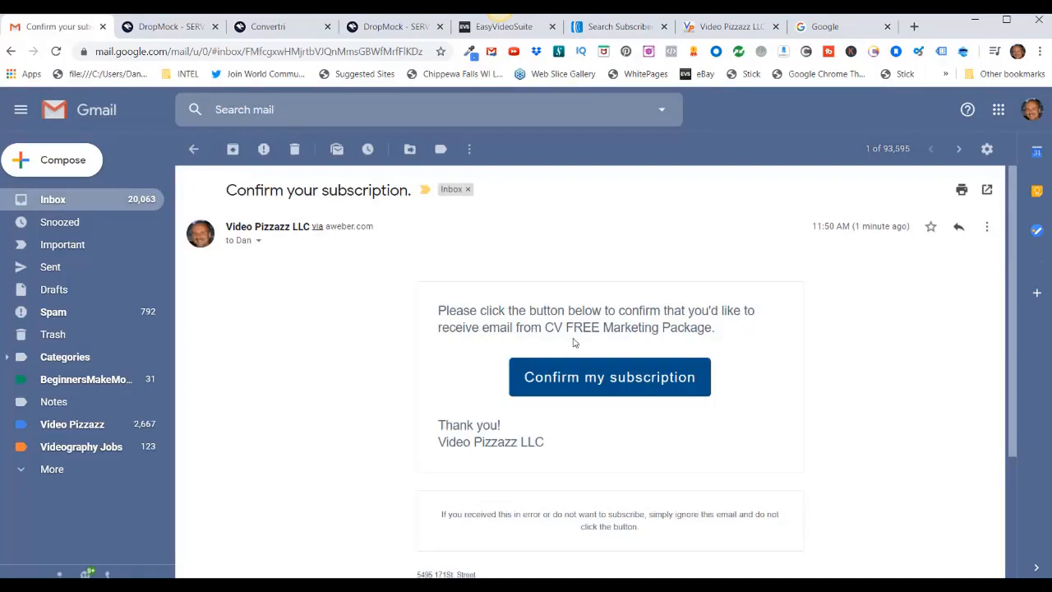
pyautogui.scroll(-1, 573, 343)
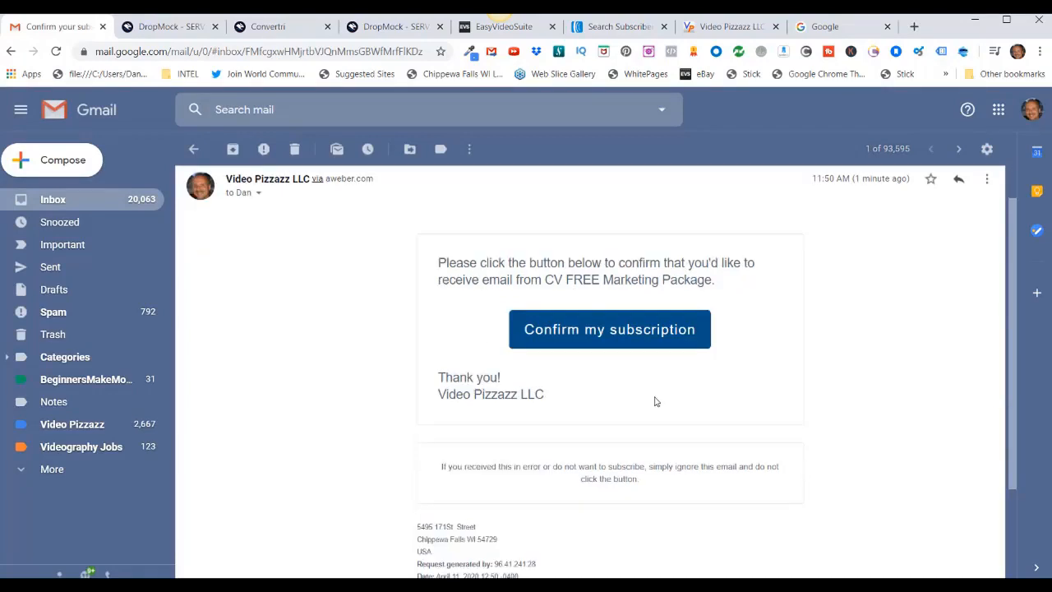
pyautogui.click(571, 332)
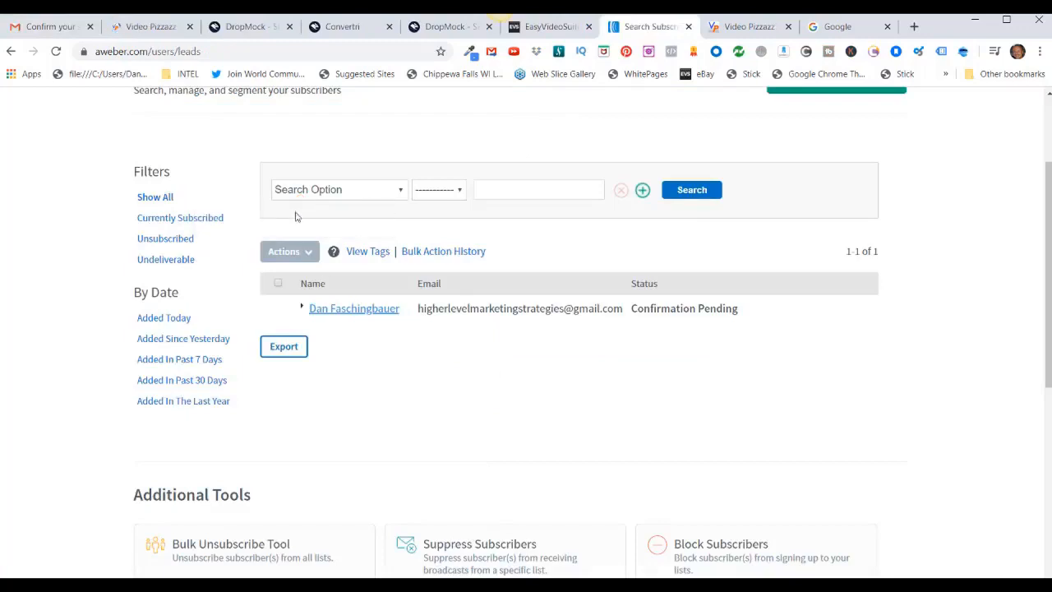
# Step: Back in AWeber, refresh the subscriber list and examine the test subscriber's status, contact fields and activity
pyautogui.click(56, 51)
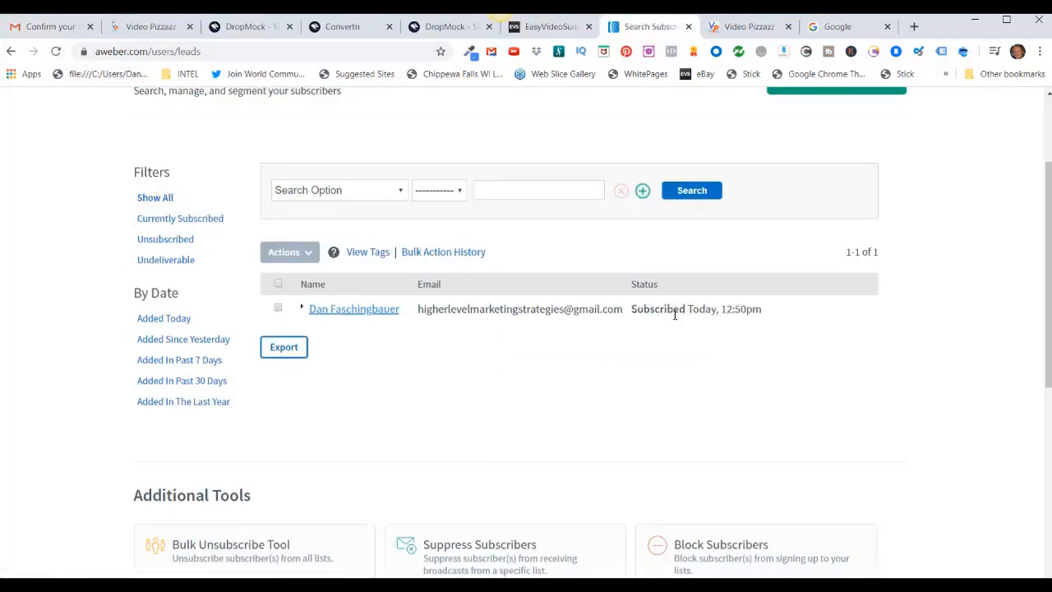
pyautogui.click(352, 311)
pyautogui.scroll(-3, 221, 335)
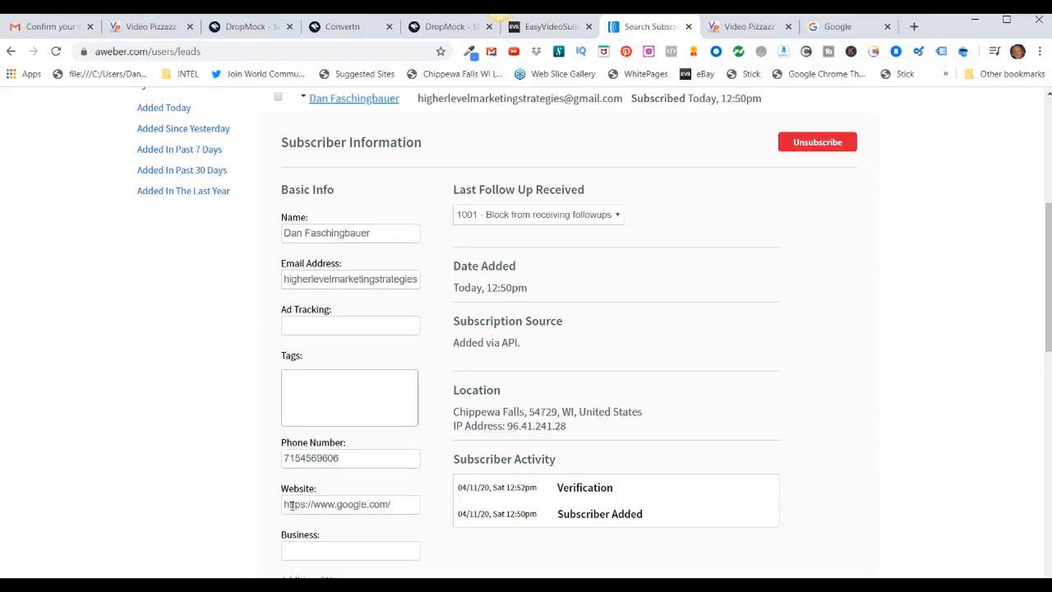
pyautogui.scroll(-2, 297, 538)
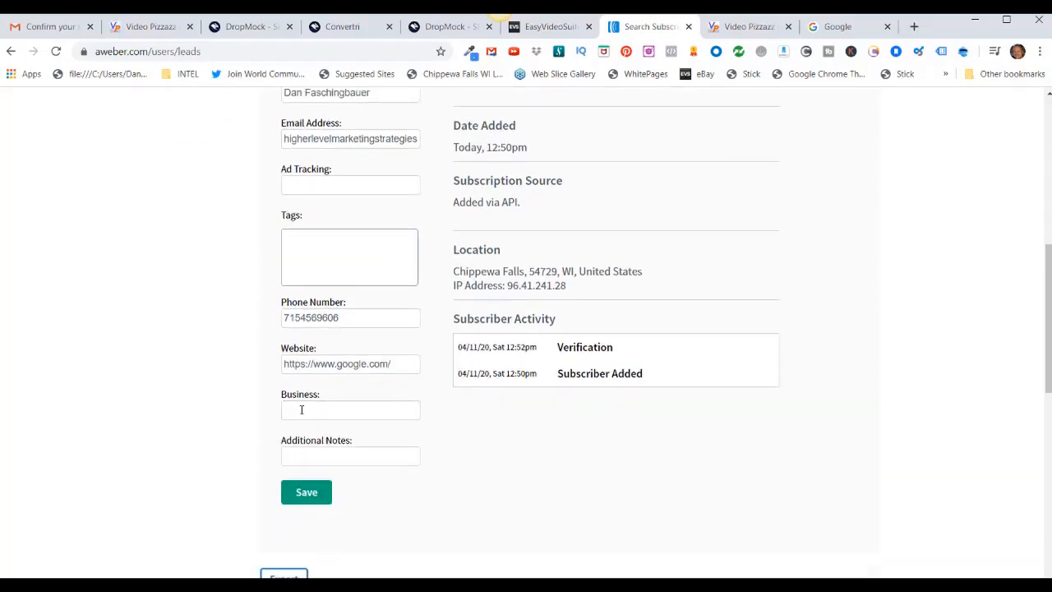
pyautogui.scroll(-1, 302, 336)
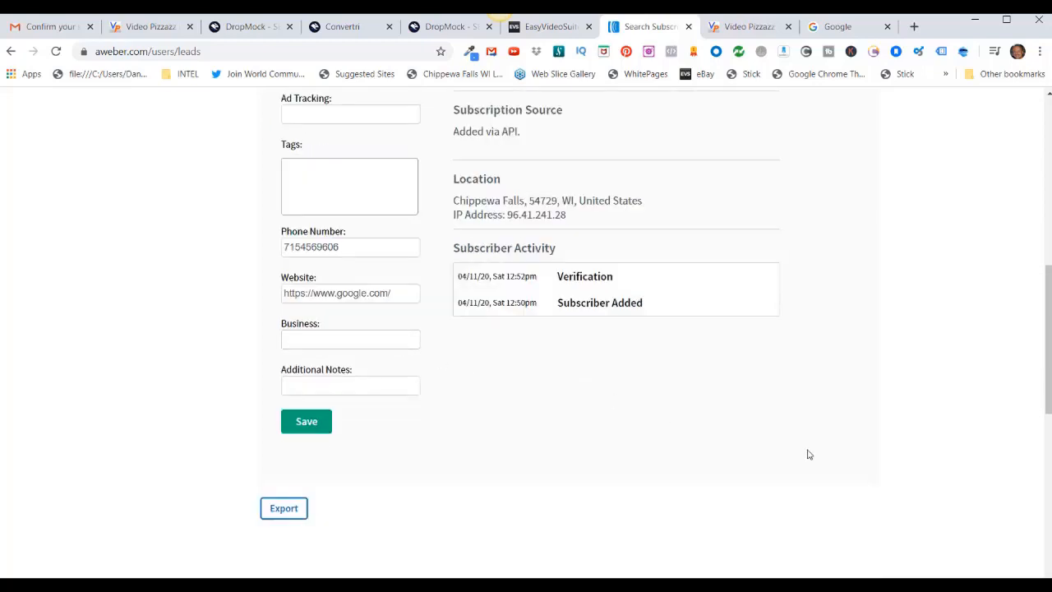
pyautogui.scroll(5, 677, 453)
pyautogui.scroll(-2, 677, 453)
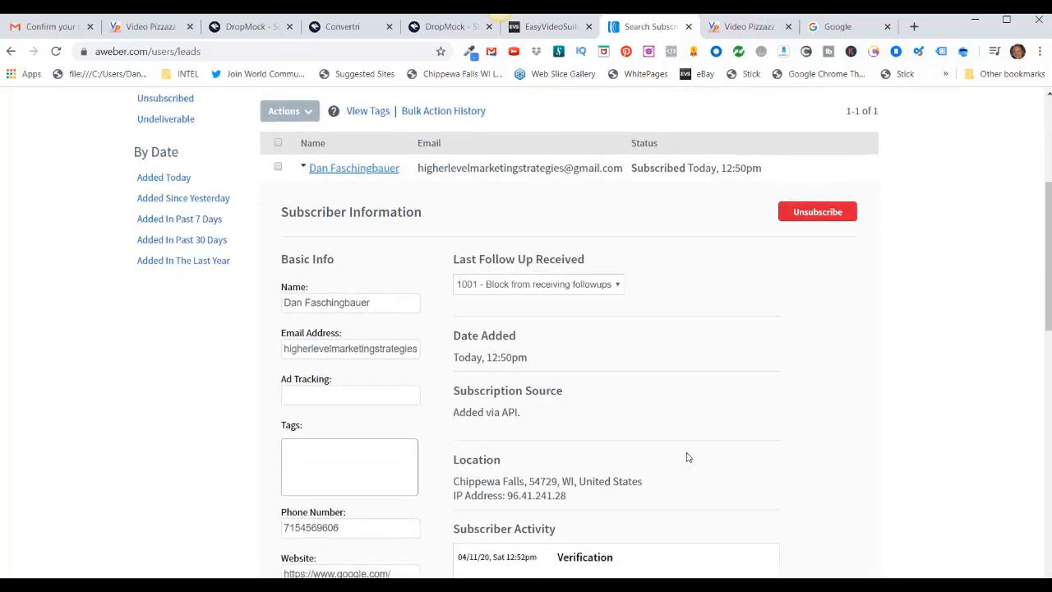
# Step: Open the Confirmation Message settings in the list options of the CV FREE Marketing Package list
pyautogui.scroll(3, 720, 463)
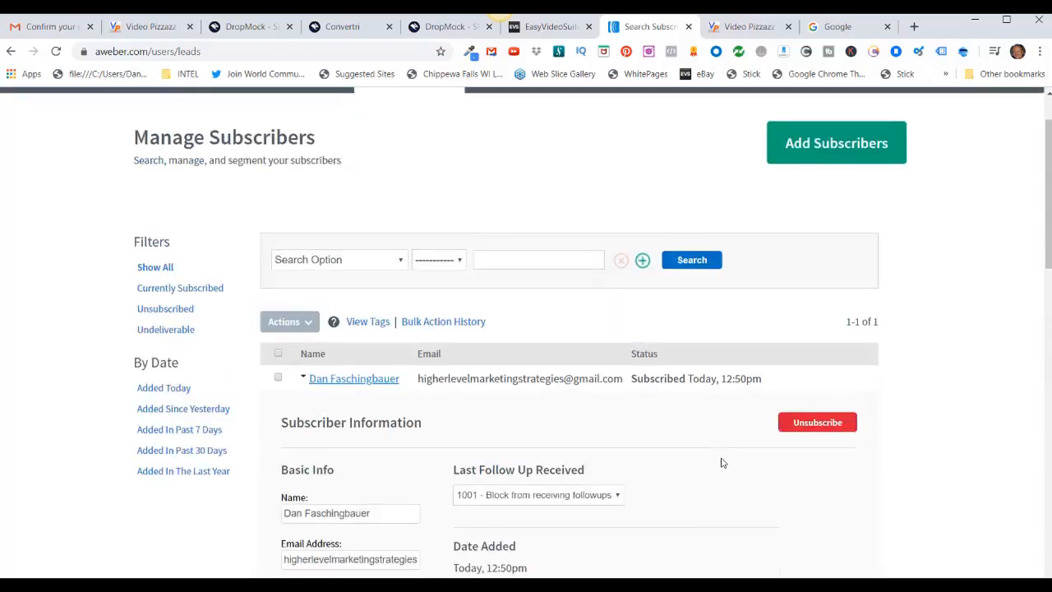
pyautogui.scroll(1, 609, 370)
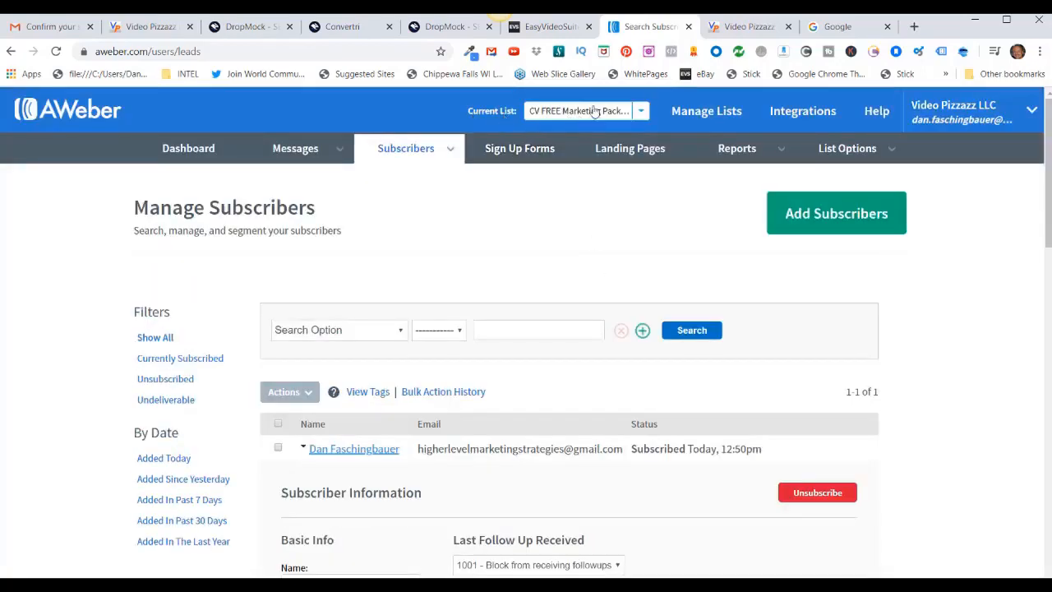
pyautogui.moveTo(862, 154)
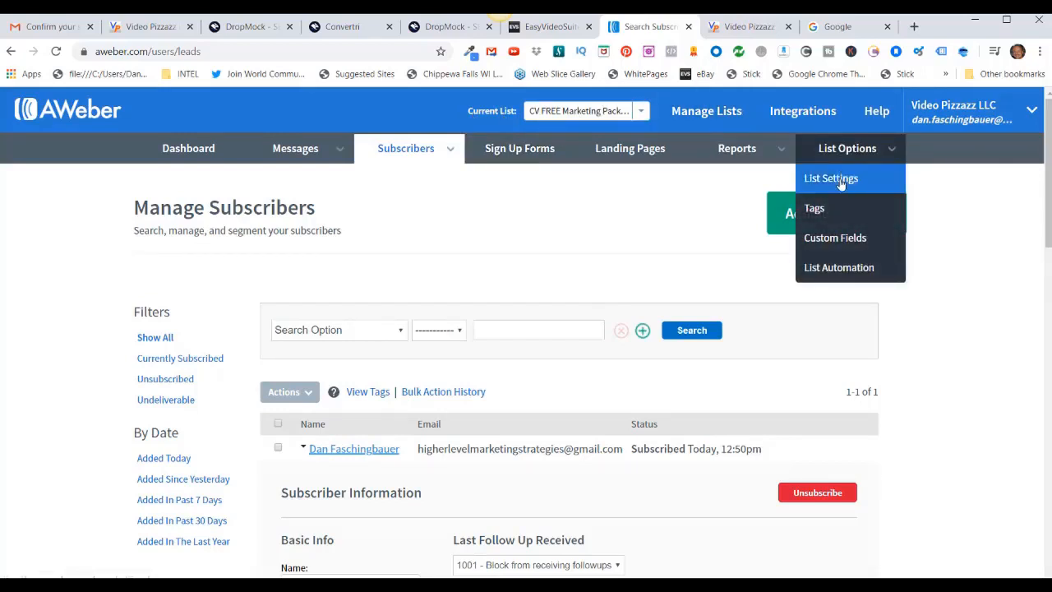
pyautogui.click(840, 184)
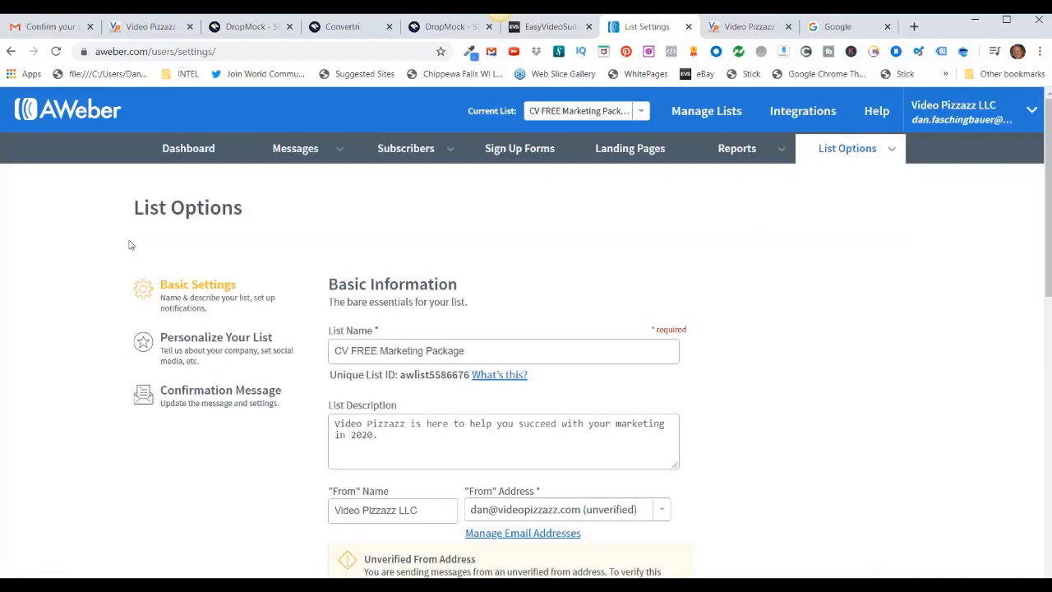
pyautogui.click(207, 394)
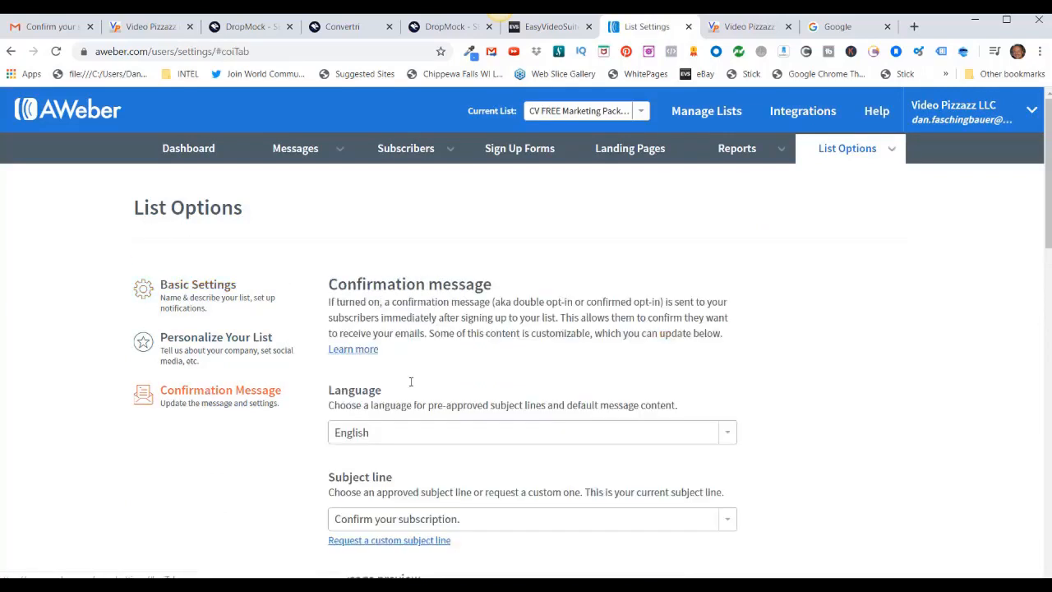
# Step: Turn off the confirmation message for AWeber sign up forms, confirm the change and save the list settings
pyautogui.scroll(-2, 784, 351)
pyautogui.scroll(-8, 784, 351)
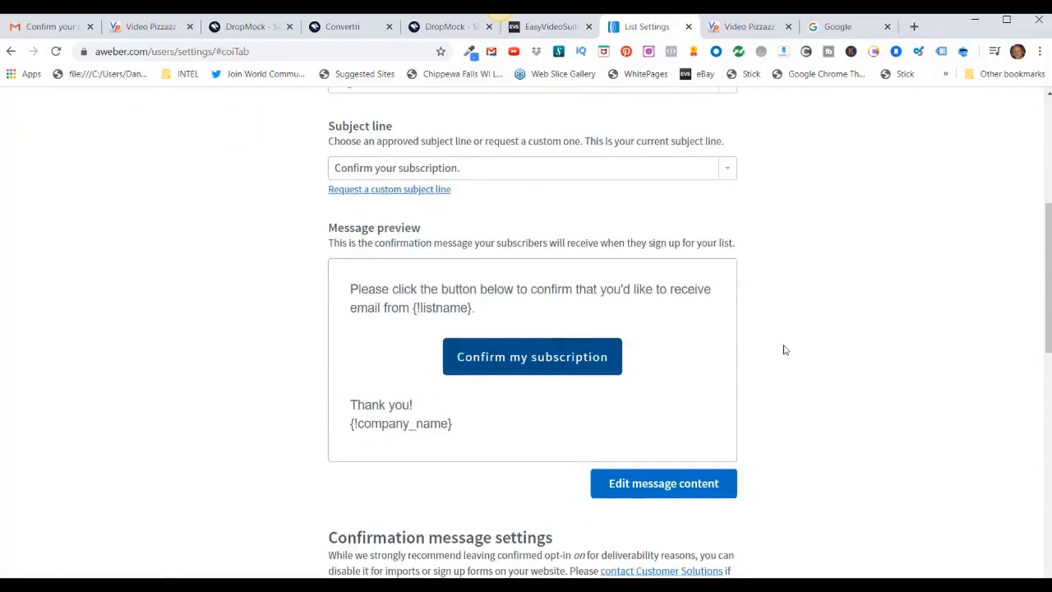
pyautogui.scroll(1, 781, 347)
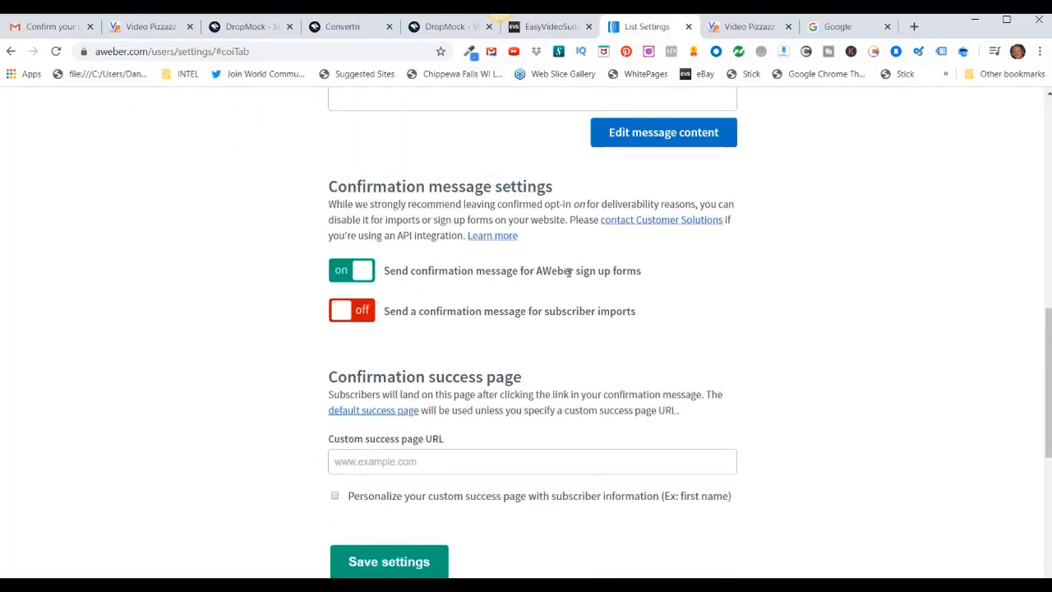
pyautogui.click(366, 276)
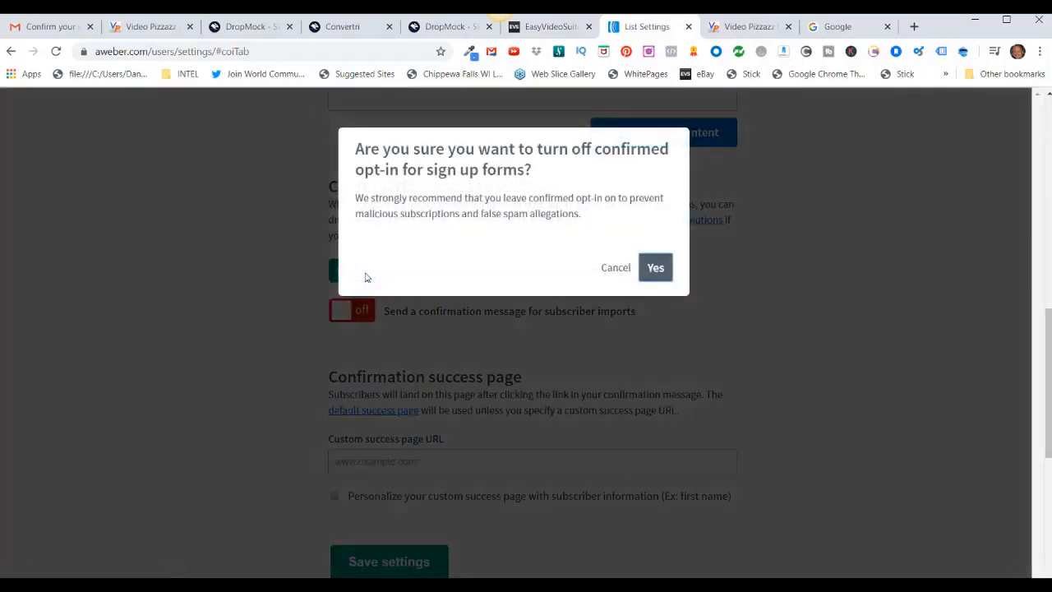
pyautogui.click(656, 268)
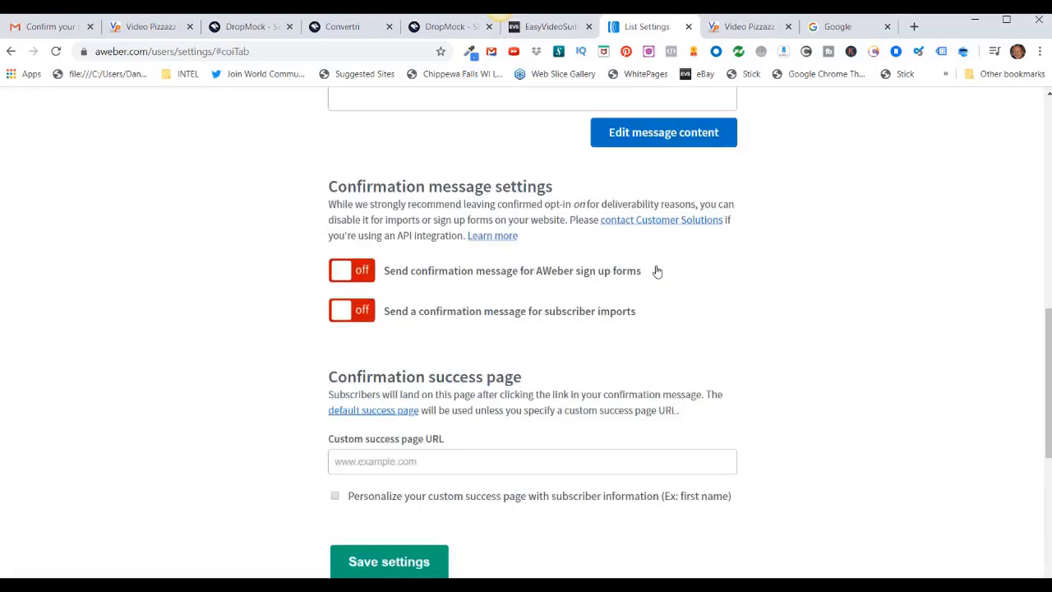
pyautogui.scroll(-3, 698, 285)
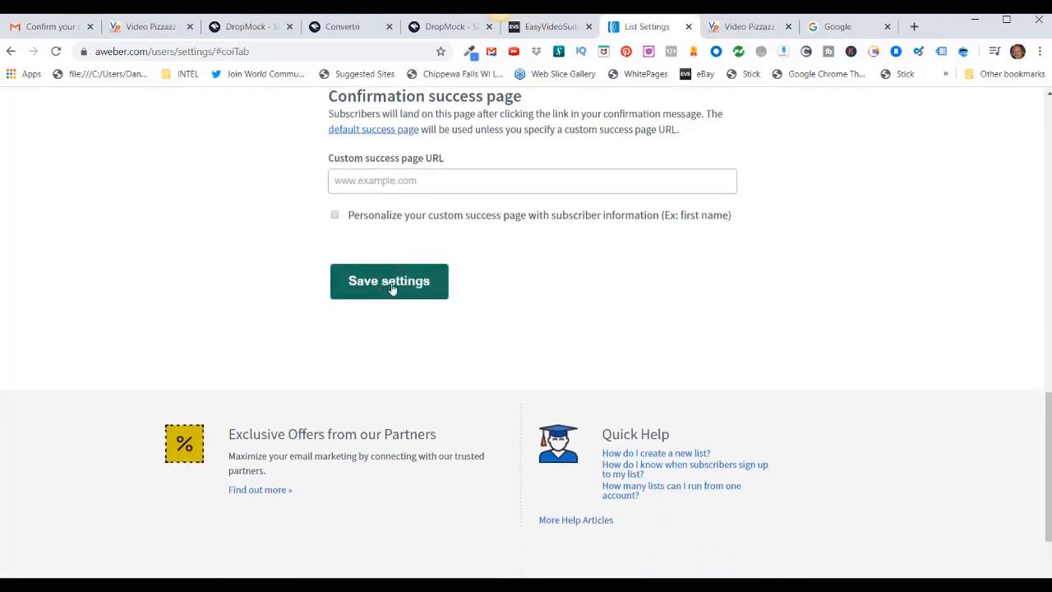
pyautogui.click(392, 287)
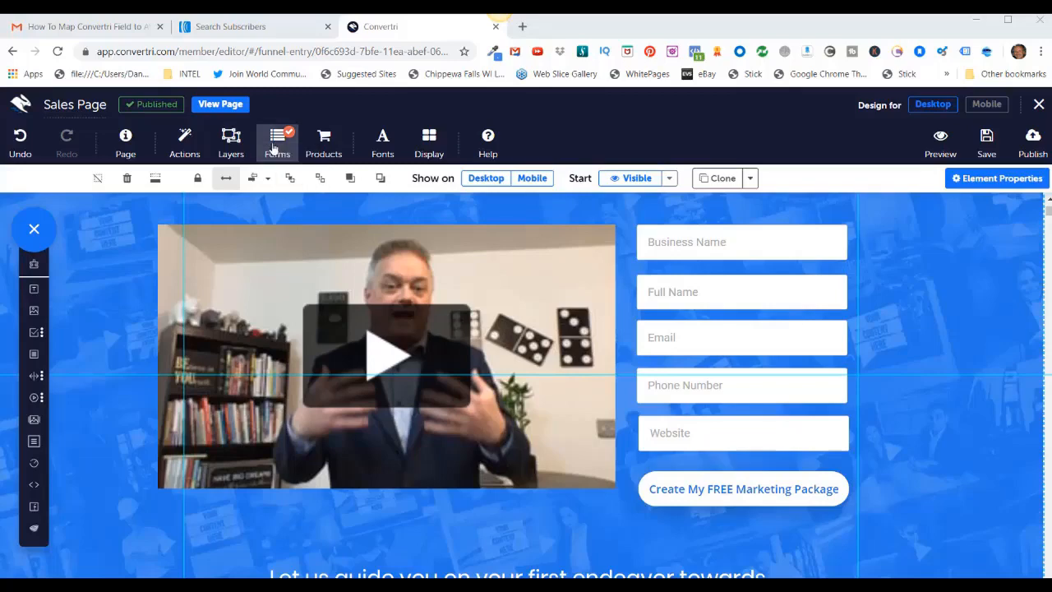
# Step: In the Convertri editor, review the Sales Page form's AWeber list and its Phone Number, Website and Business field mappings
pyautogui.click(277, 148)
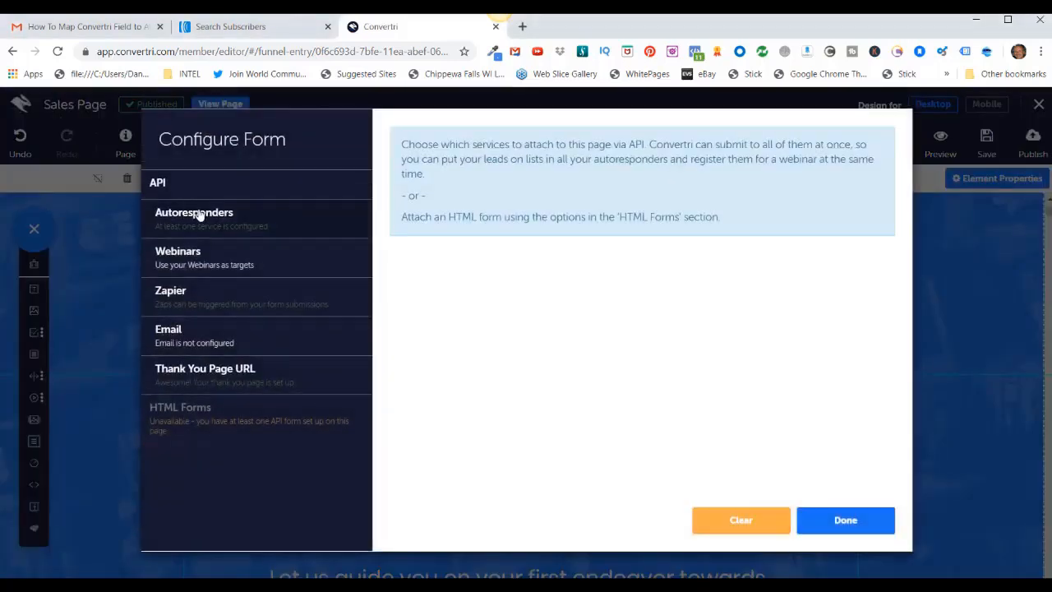
pyautogui.click(197, 213)
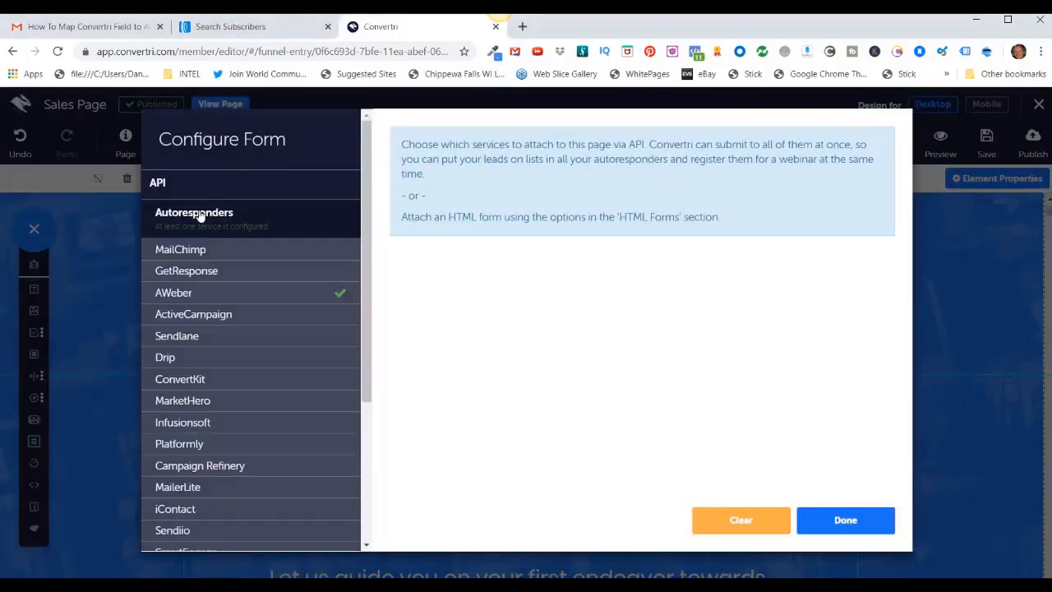
pyautogui.click(178, 294)
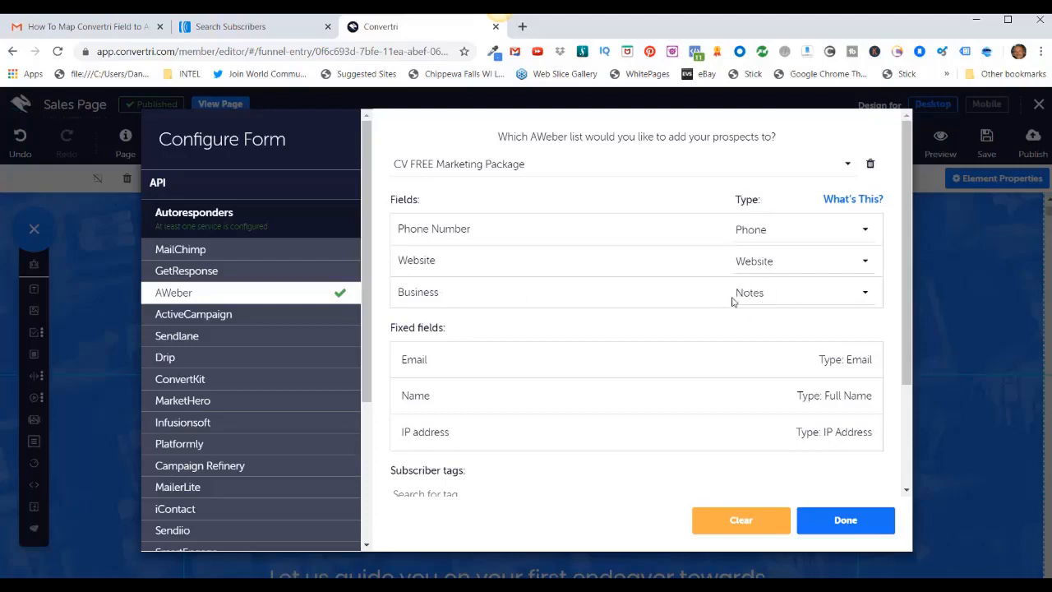
pyautogui.click(845, 520)
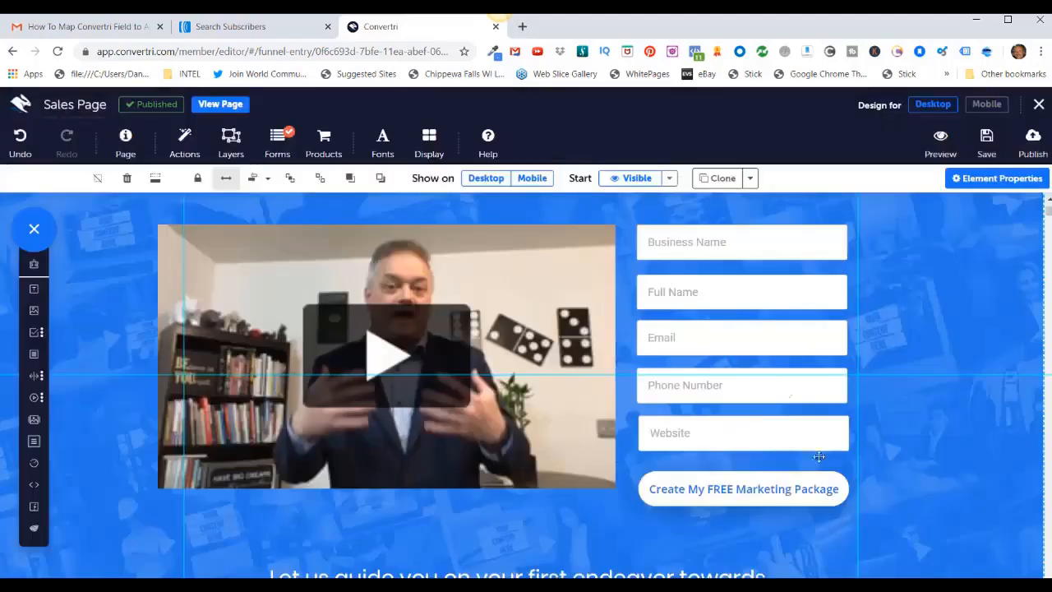
# Step: Set the assigned field type of the Business Name input to Notes
pyautogui.click(734, 244)
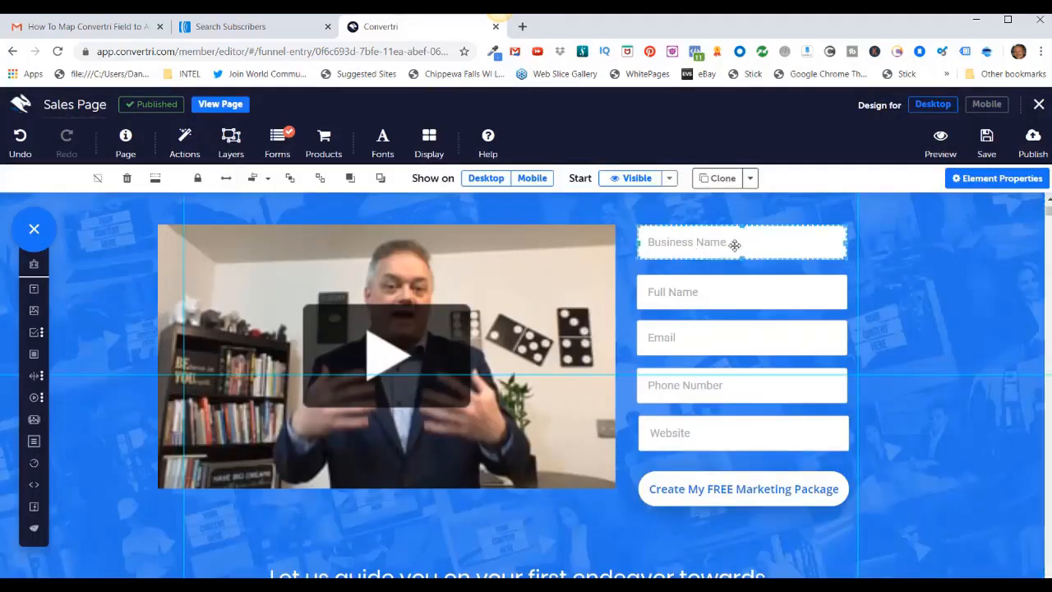
pyautogui.click(980, 180)
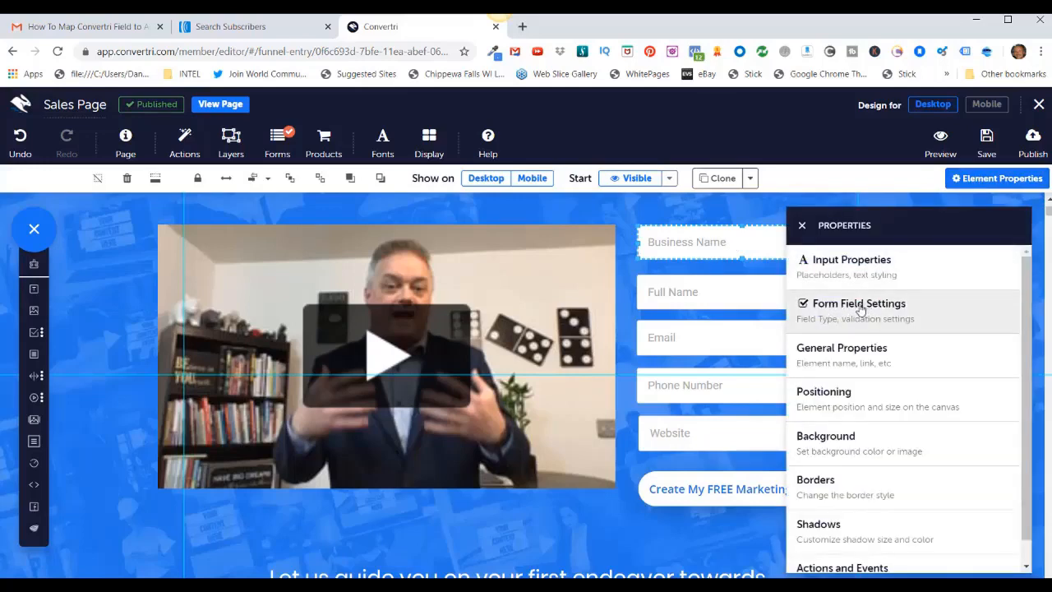
pyautogui.click(861, 310)
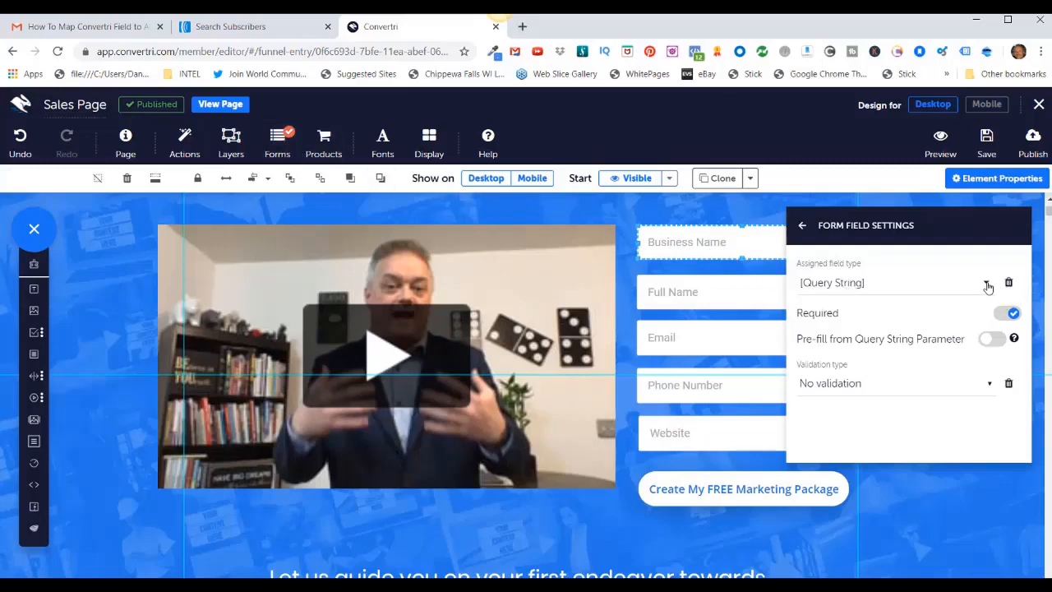
pyautogui.click(855, 282)
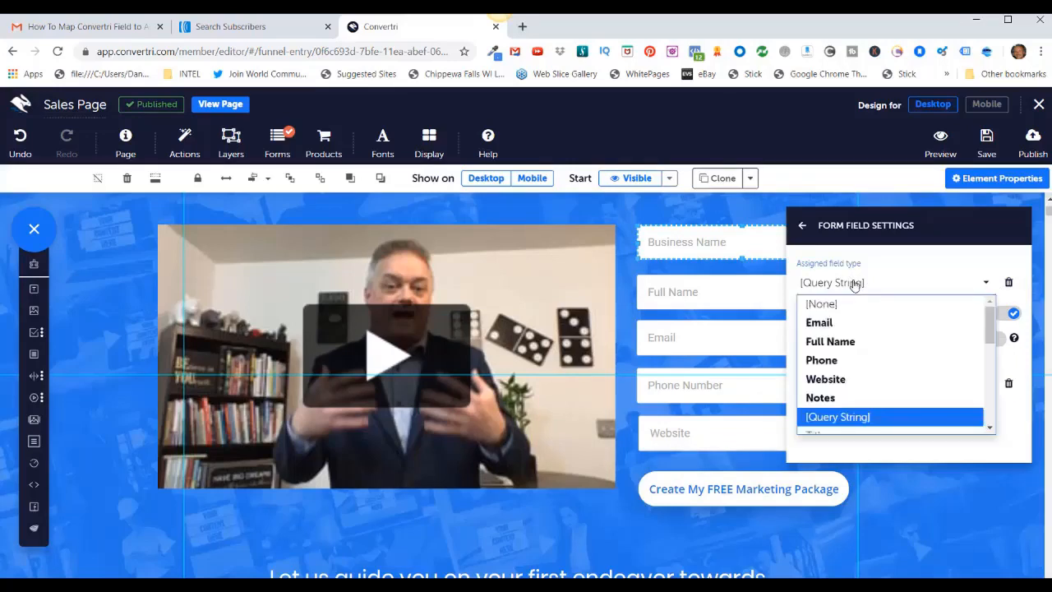
pyautogui.click(822, 398)
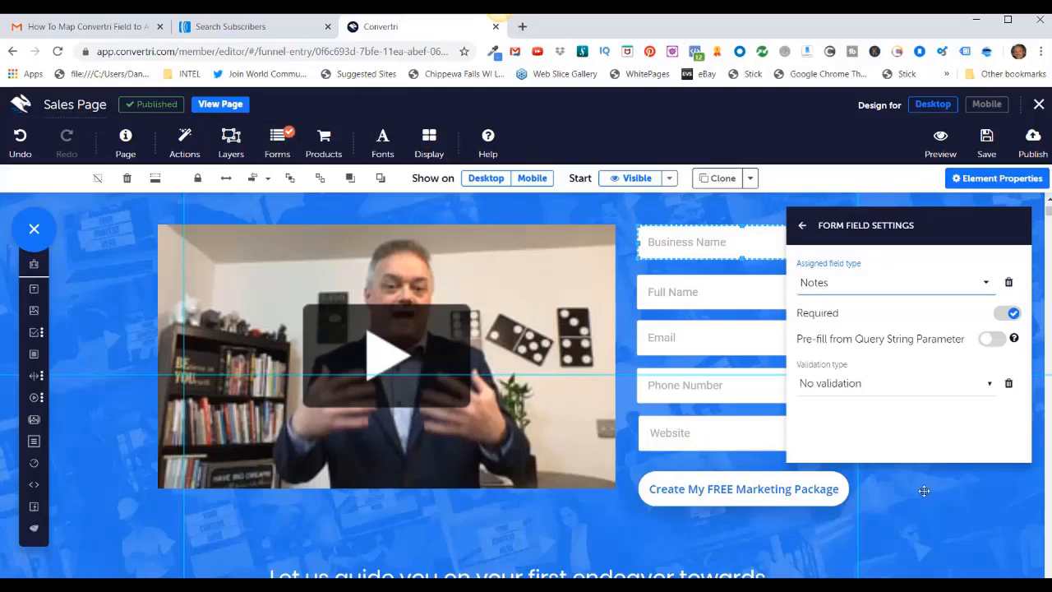
pyautogui.click(882, 506)
pyautogui.click(803, 225)
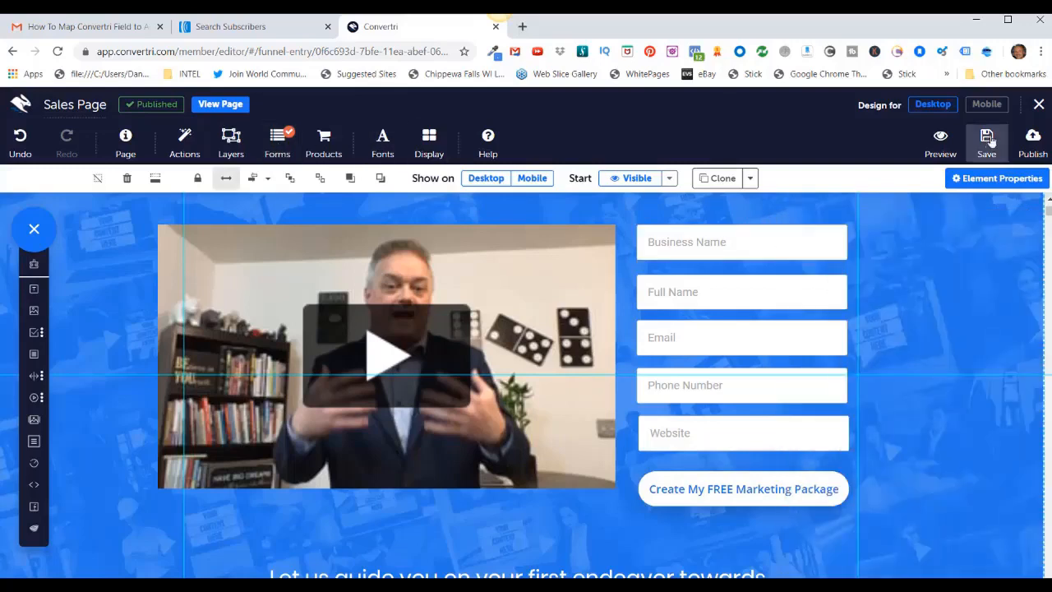
# Step: Save the Sales Page and publish it again
pyautogui.click(988, 141)
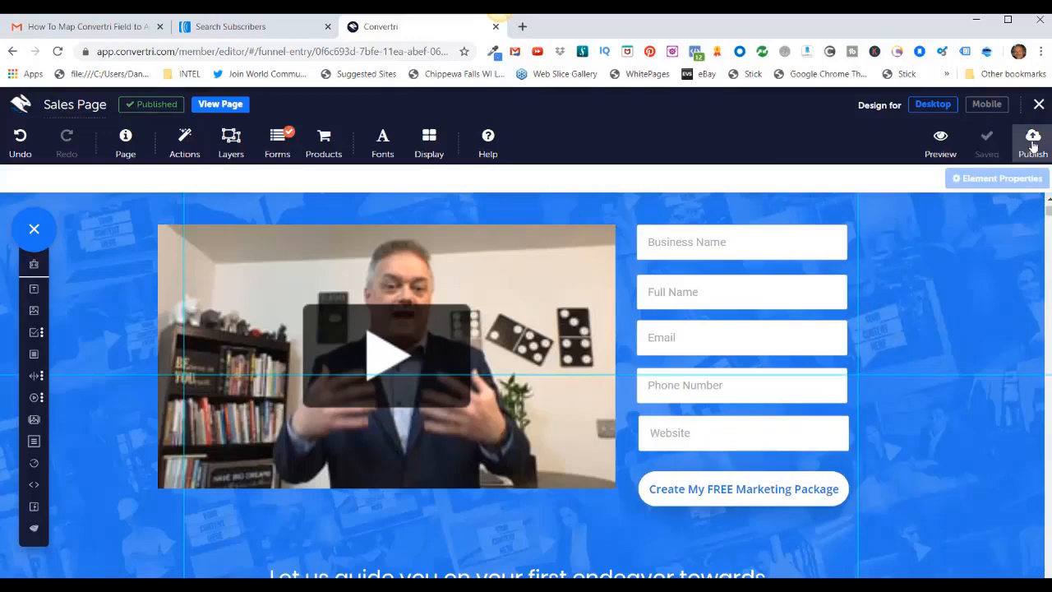
pyautogui.click(1033, 144)
pyautogui.click(679, 277)
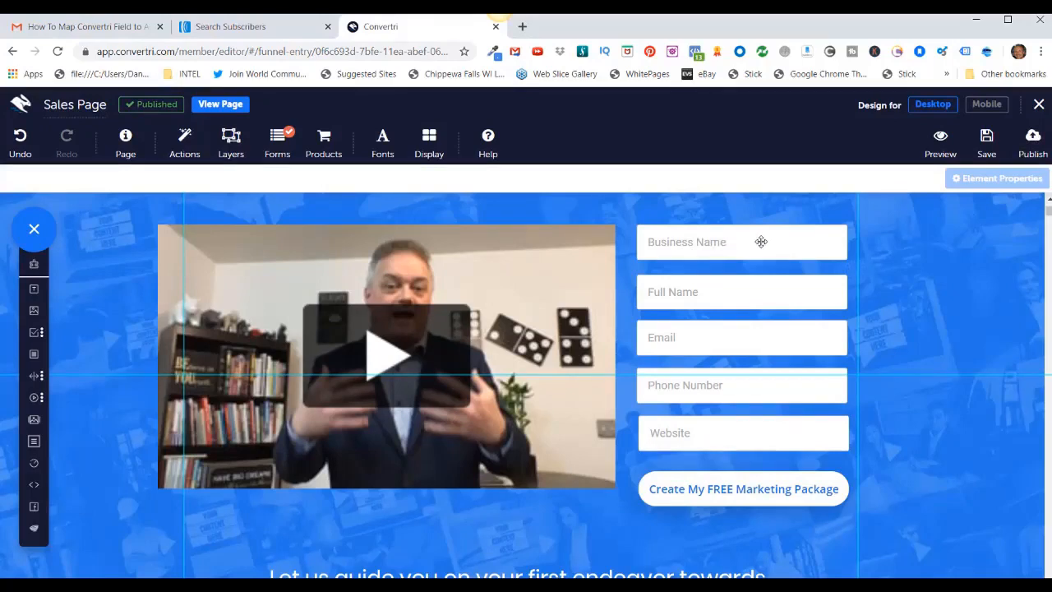
# Step: Check the assigned field type in the Business Name input's form field settings
pyautogui.click(760, 242)
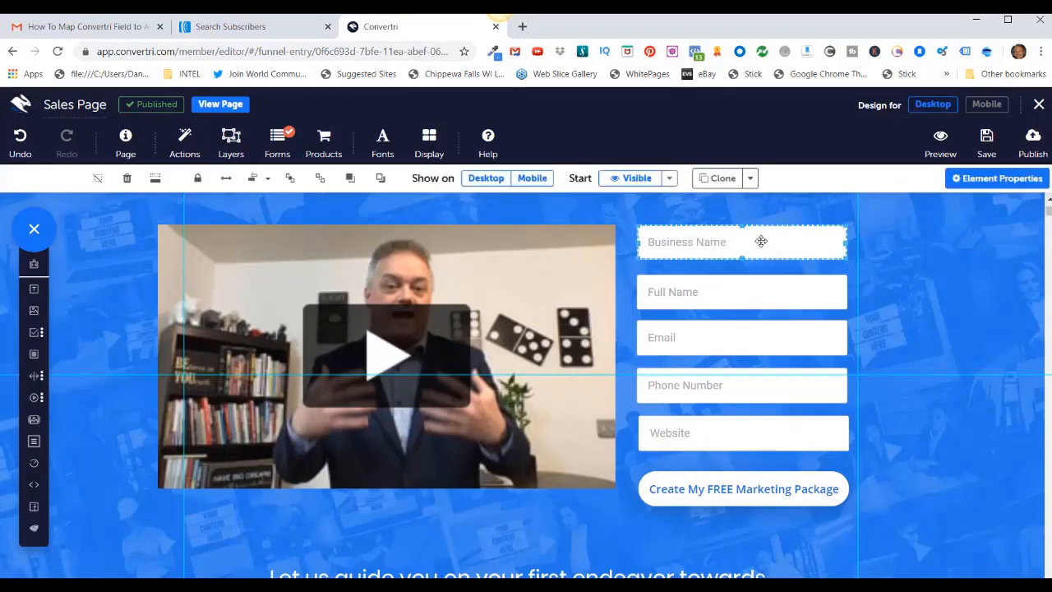
pyautogui.click(984, 185)
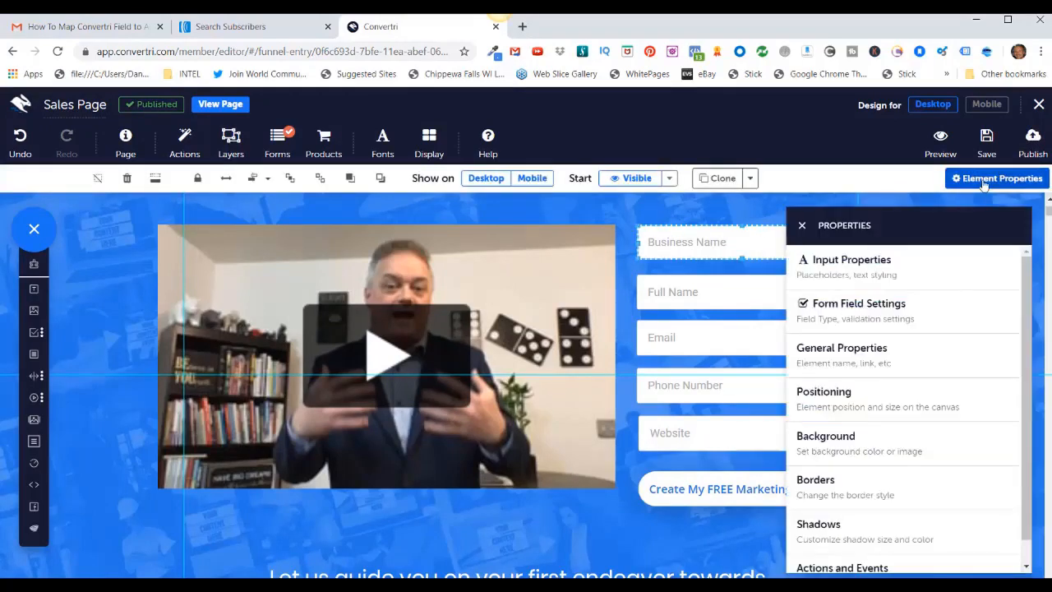
pyautogui.click(851, 312)
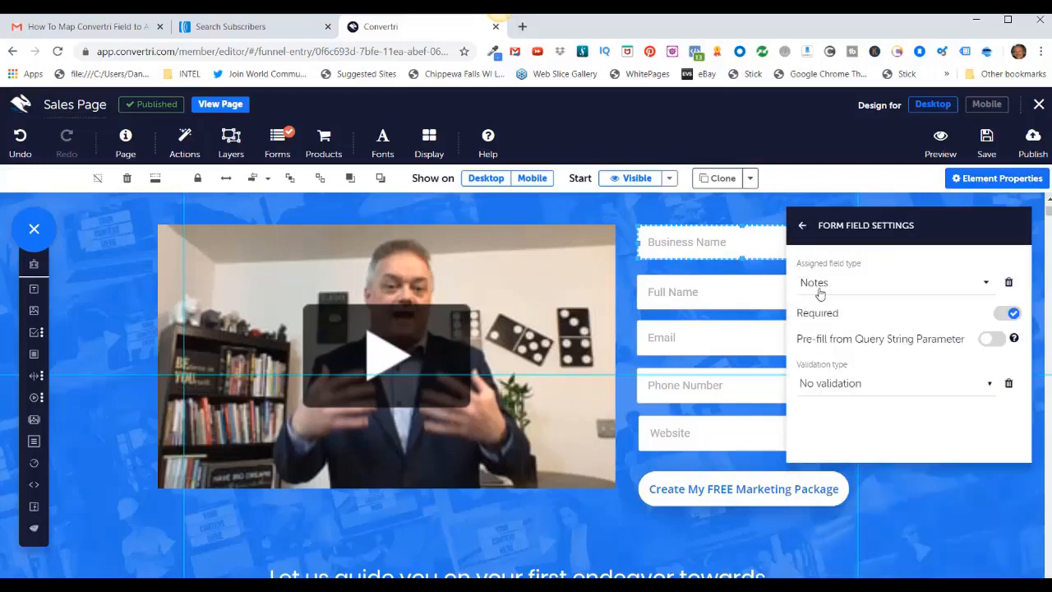
pyautogui.click(802, 224)
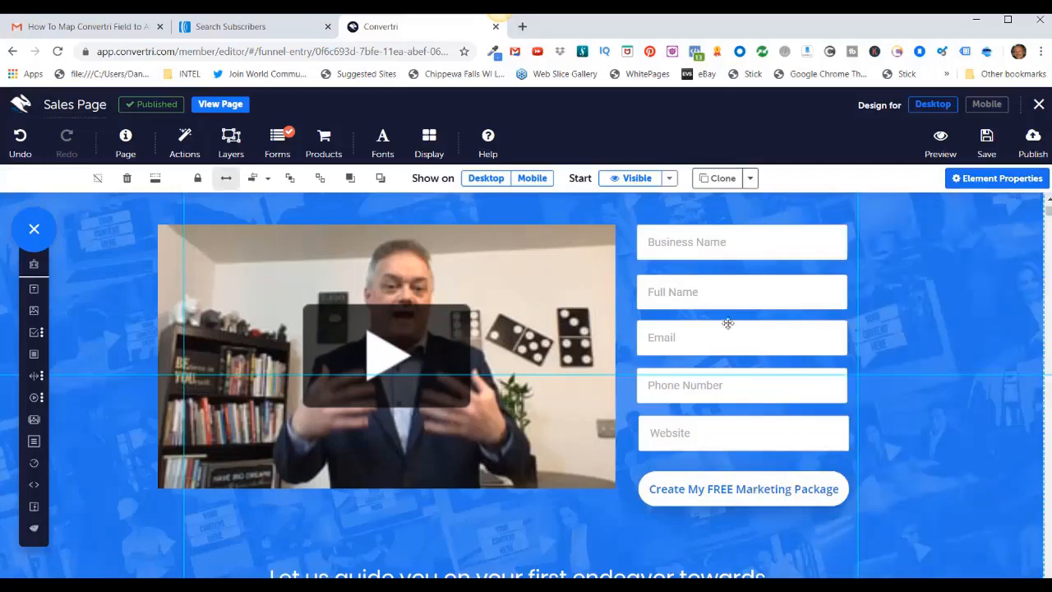
# Step: Refresh the subscriber list in AWeber to check its current entries, and return to the Convertri editor
pyautogui.click(217, 27)
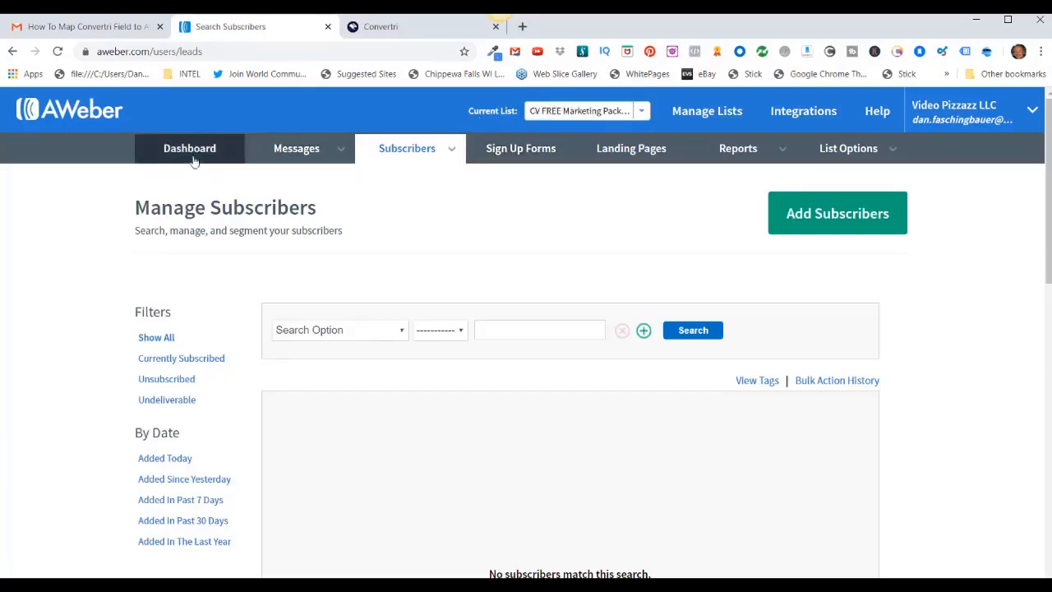
pyautogui.click(58, 51)
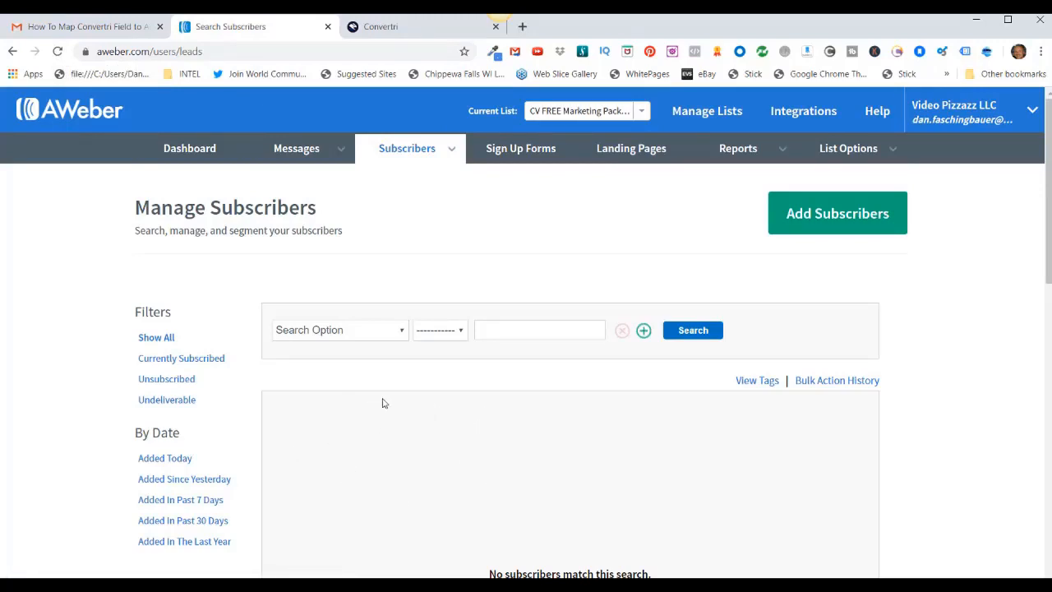
pyautogui.click(391, 27)
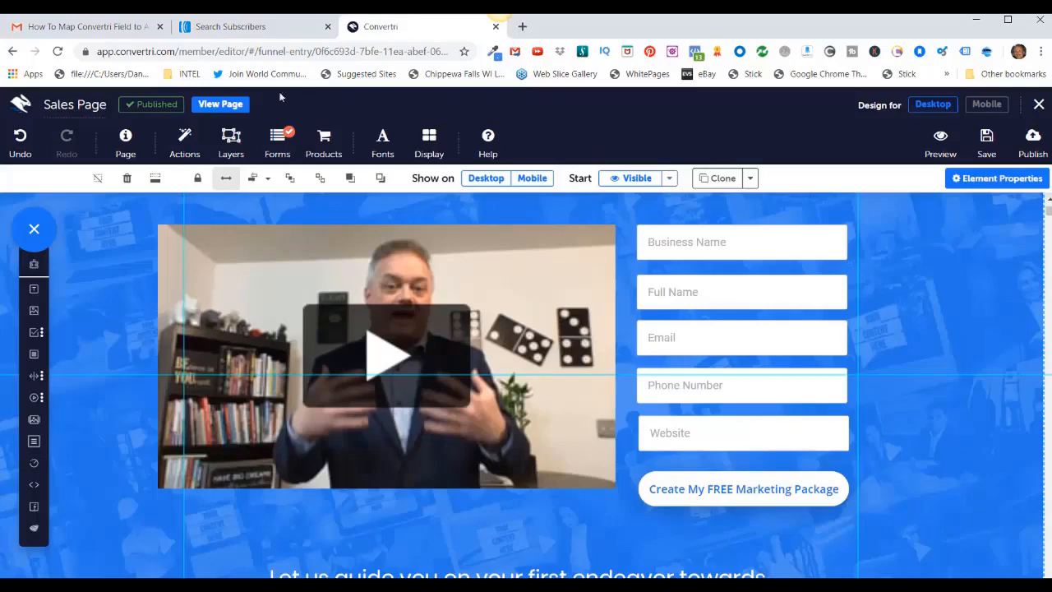
# Step: View the published page and submit its opt-in form with a test business name, contact details and website
pyautogui.click(222, 105)
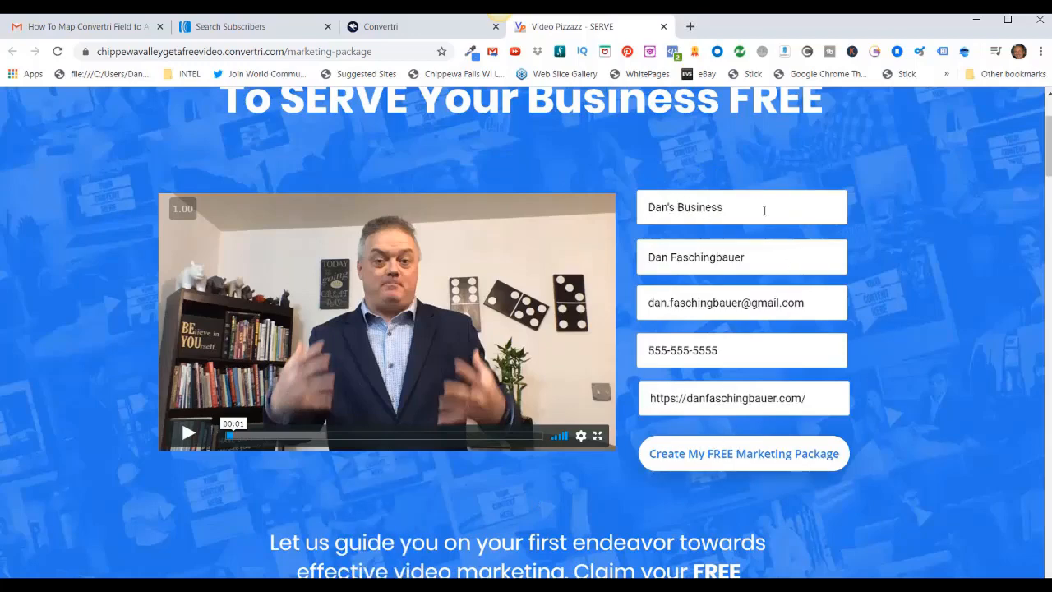
pyautogui.click(758, 455)
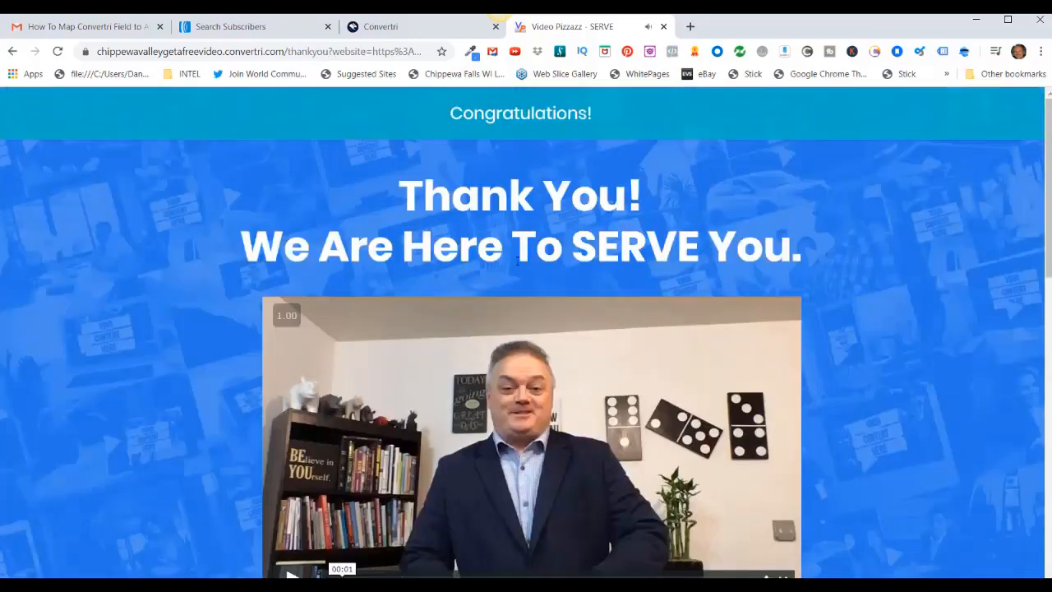
# Step: In AWeber, refresh the subscriber list and examine the new test subscriber's status, phone, website and business fields
pyautogui.click(241, 28)
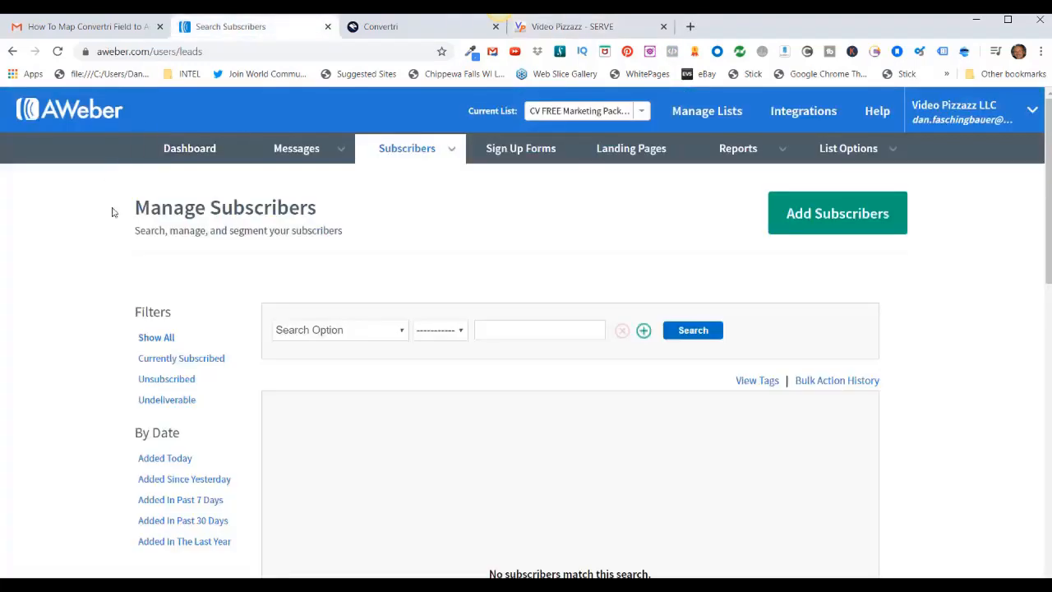
pyautogui.click(57, 52)
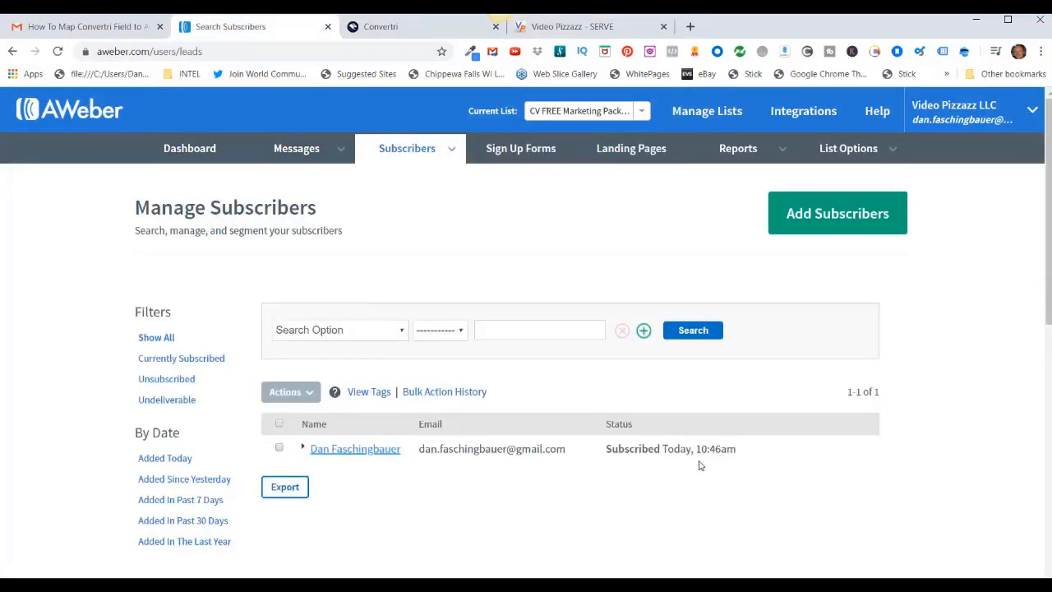
pyautogui.click(353, 450)
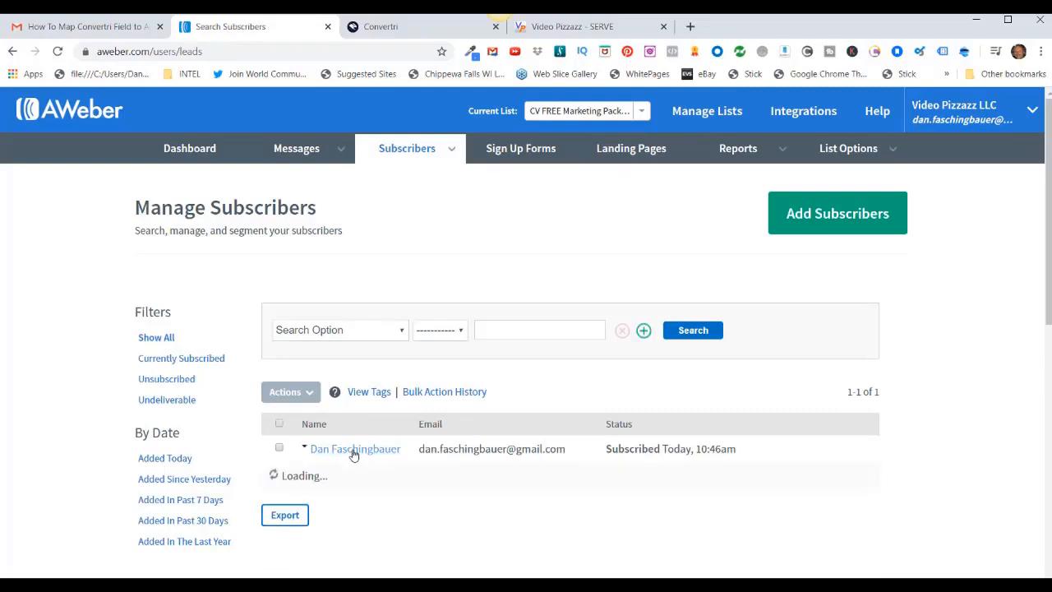
pyautogui.scroll(-1, 228, 508)
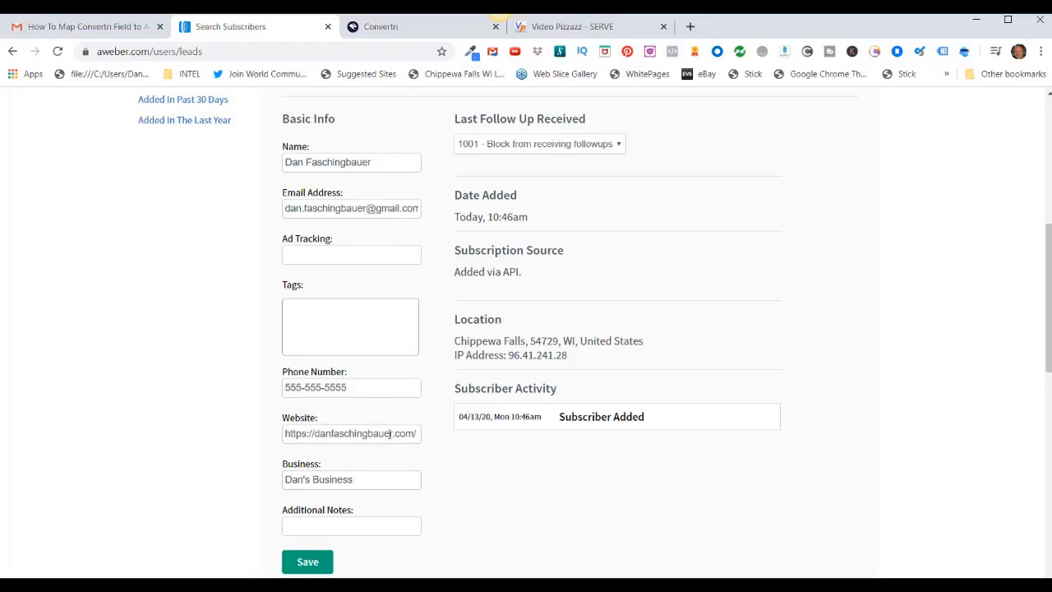
pyautogui.scroll(5, 529, 448)
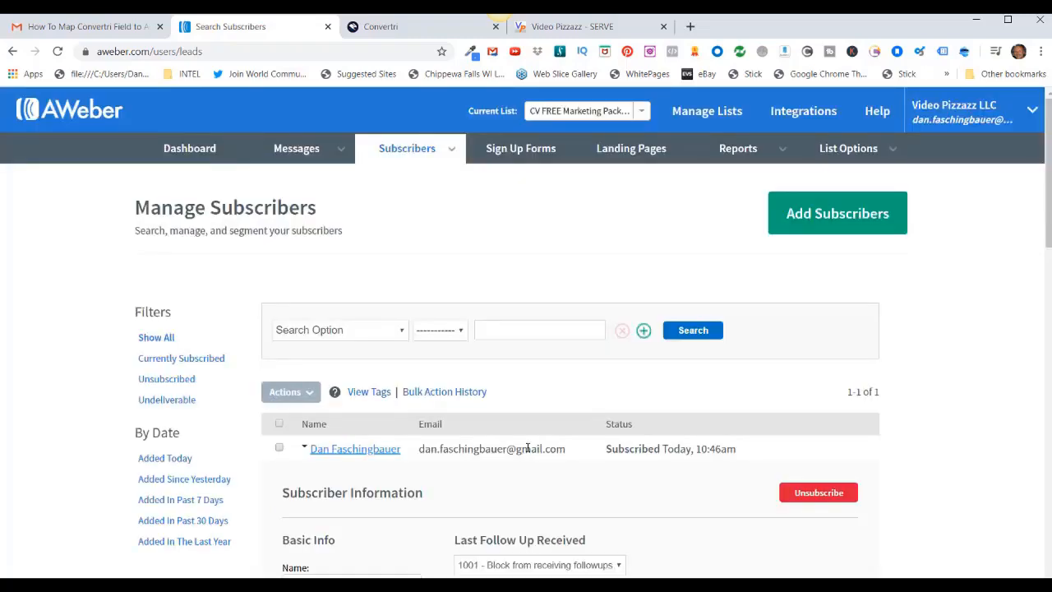